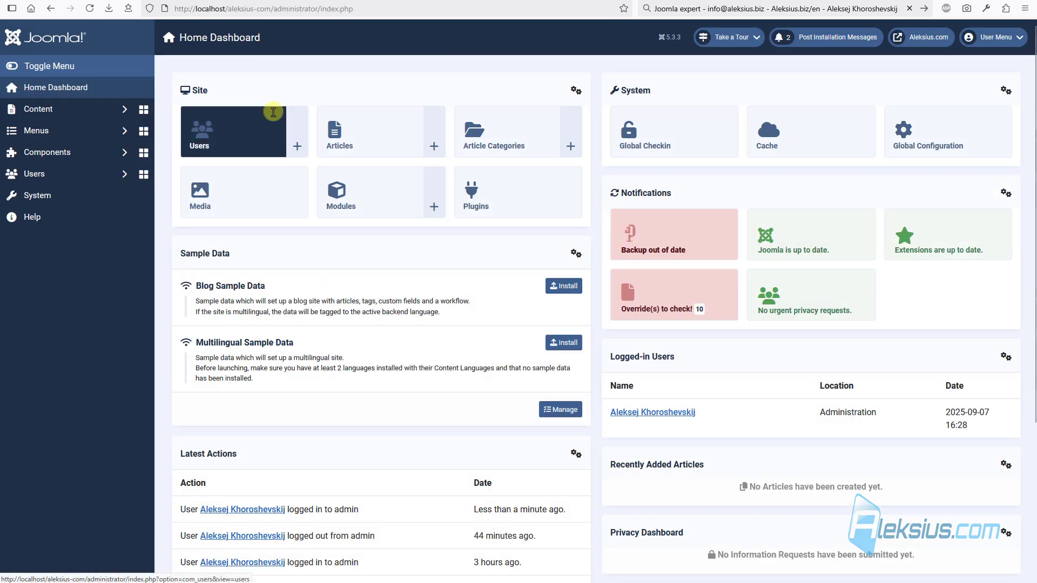
# - Open the VirtueMart Configuration from Components > VirtueMart
pyautogui.click(112, 153)
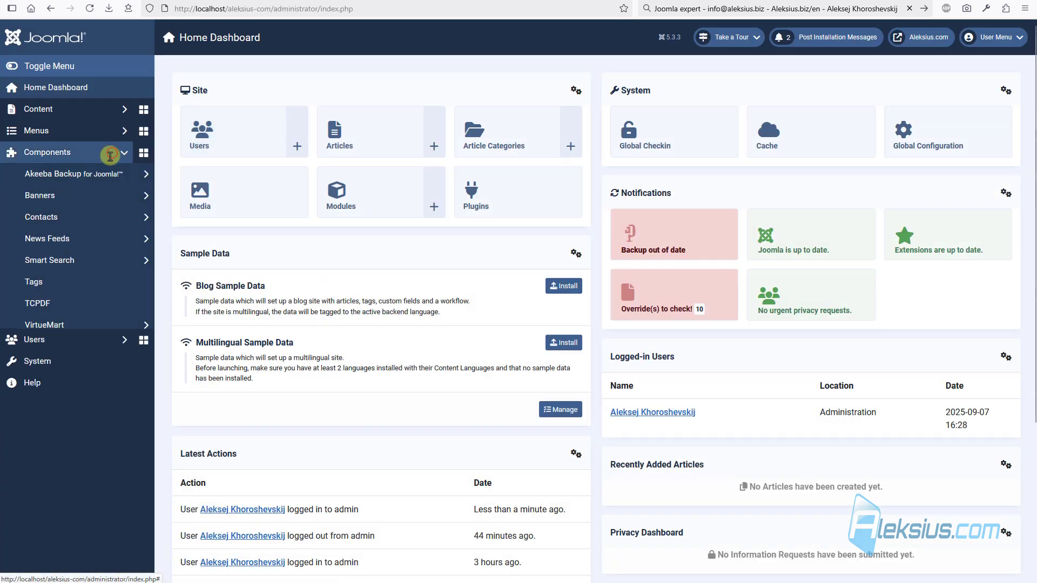
pyautogui.click(109, 322)
pyautogui.scroll(-5, 109, 319)
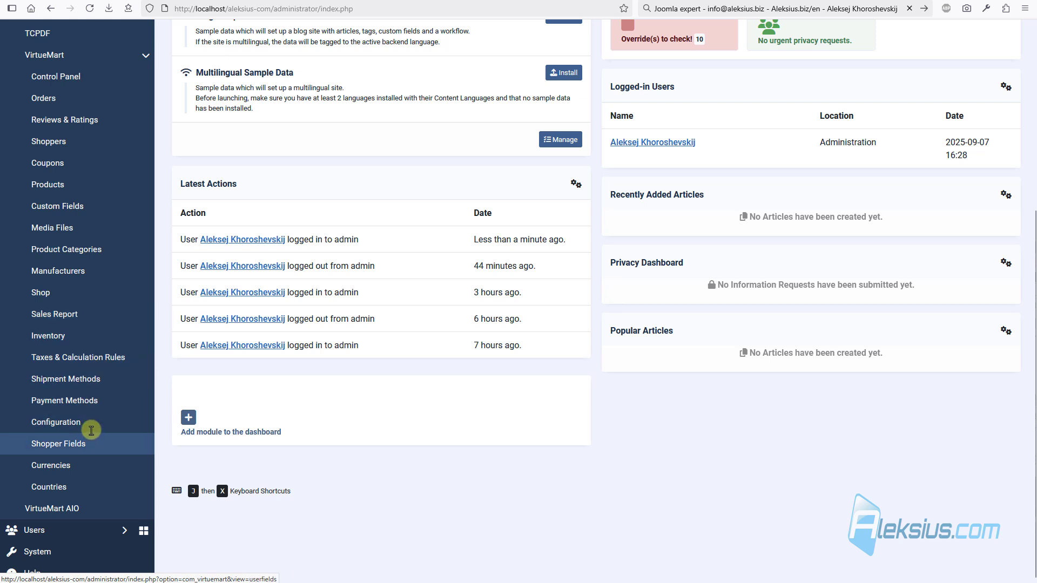
pyautogui.click(96, 425)
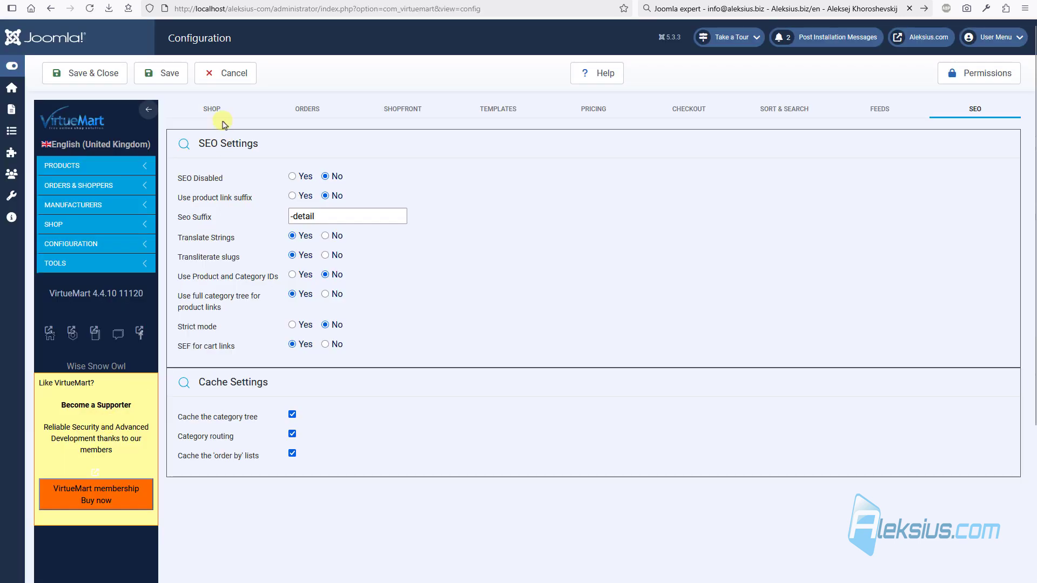
# - Show the SHOP settings, view the Women's Dress 1 product page, then expand the shop pages
pyautogui.click(212, 108)
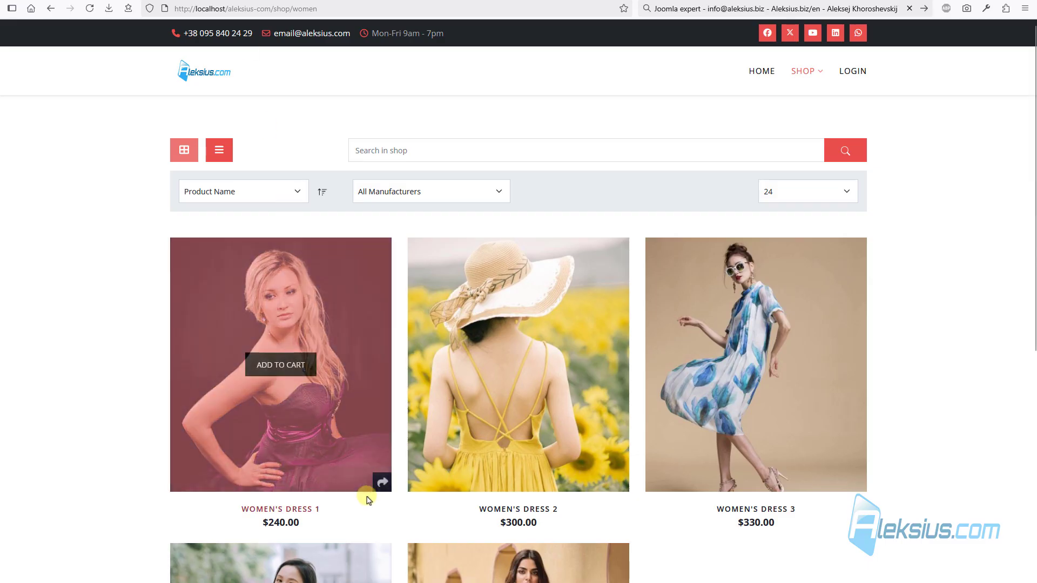
pyautogui.click(326, 498)
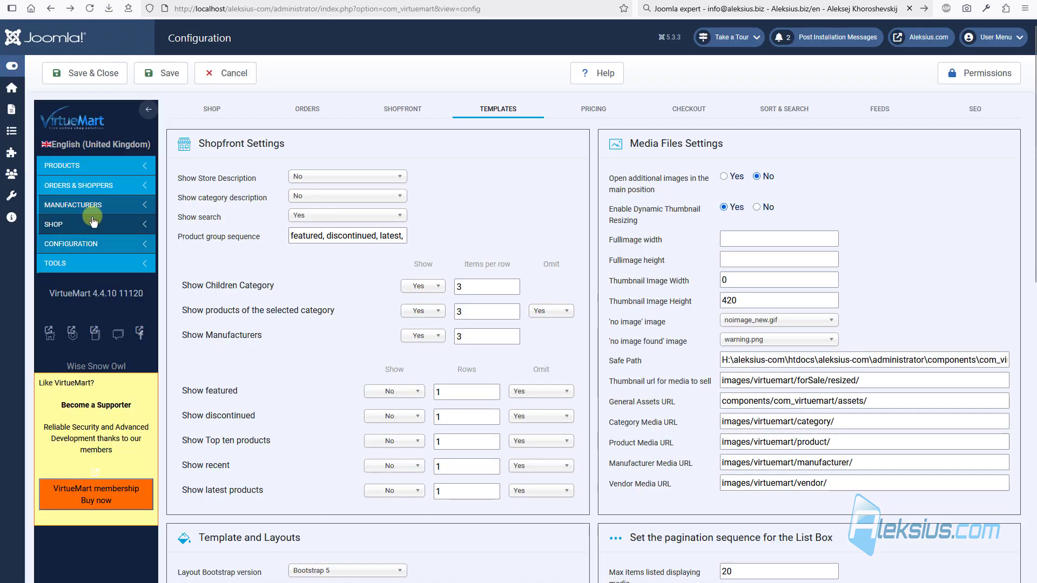
pyautogui.click(86, 223)
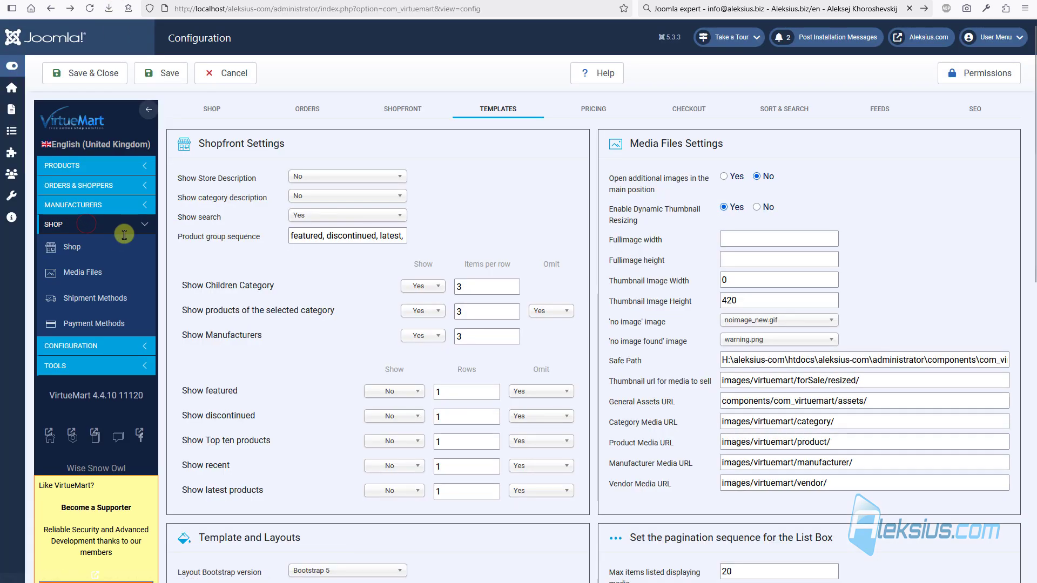
# - Change the PayPal payment method to VM Payment - Standard and save and close it
pyautogui.click(90, 324)
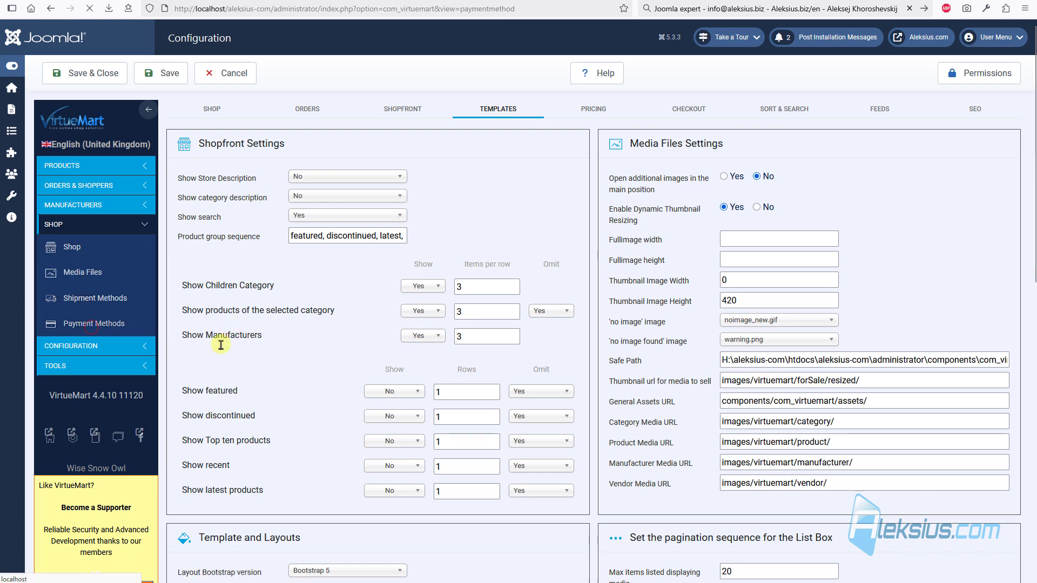
pyautogui.click(204, 199)
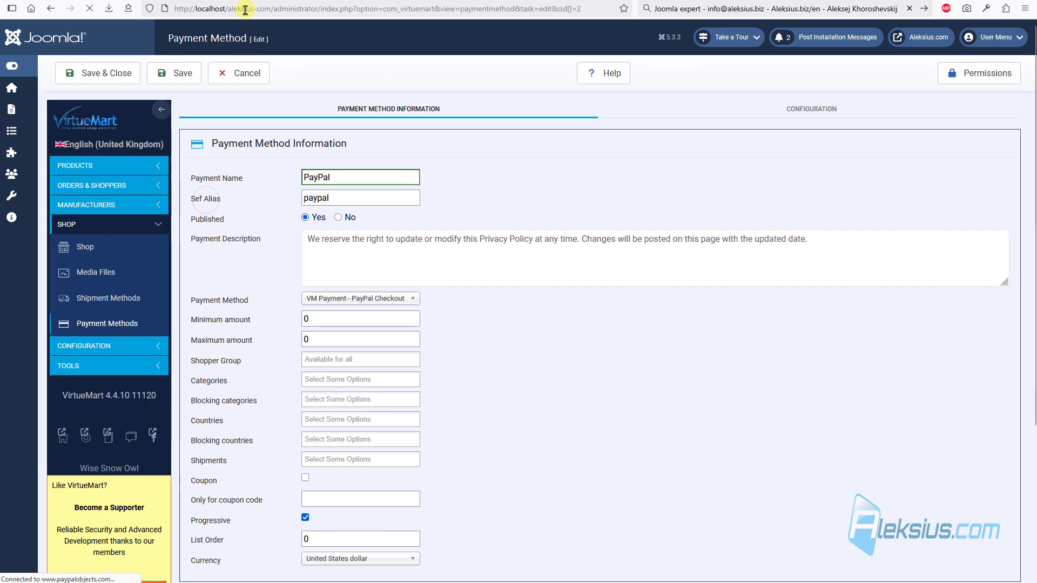
pyautogui.click(810, 110)
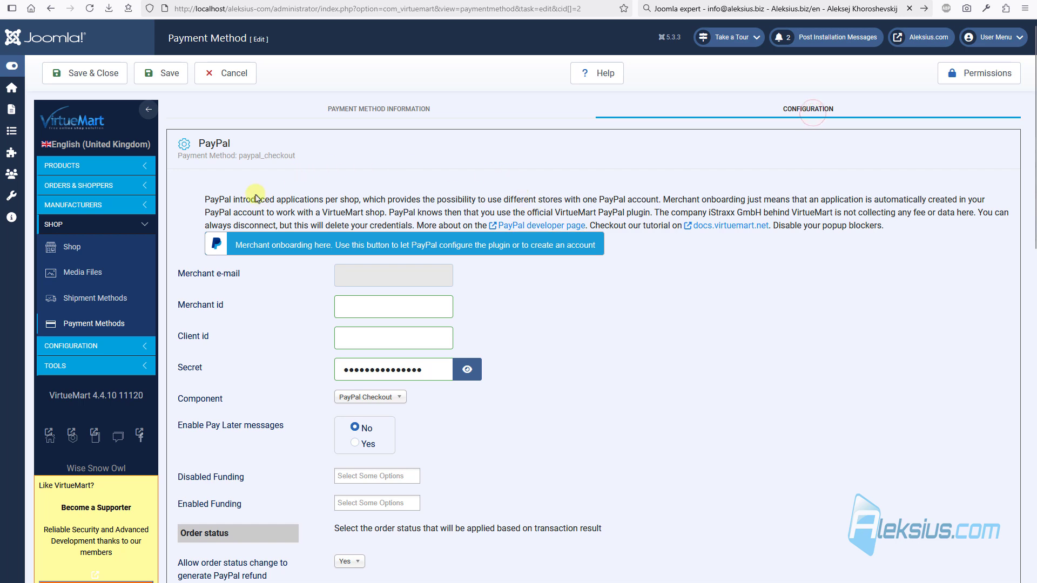
pyautogui.click(377, 113)
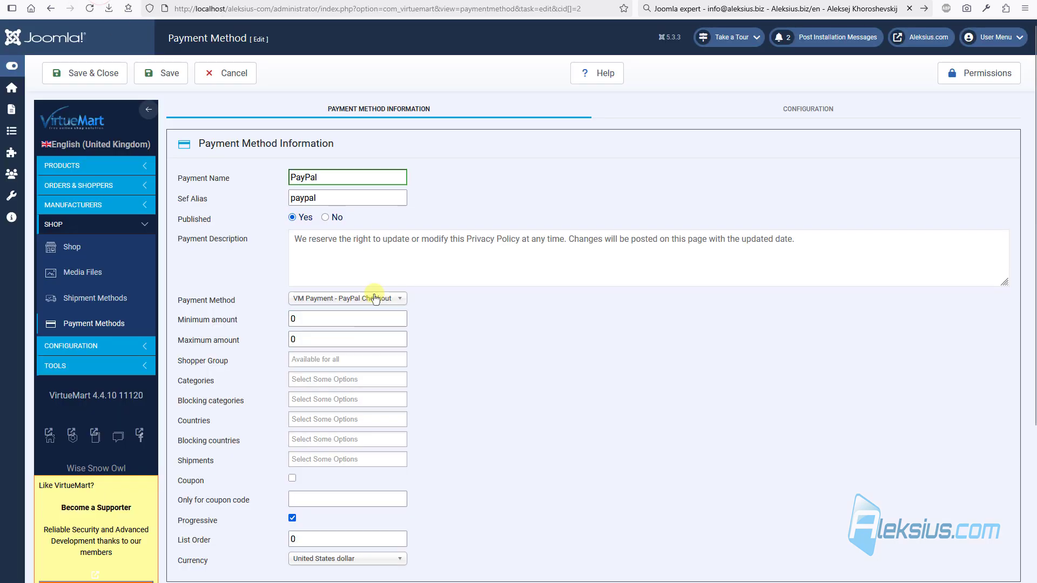
pyautogui.click(375, 298)
pyautogui.scroll(-3, 349, 373)
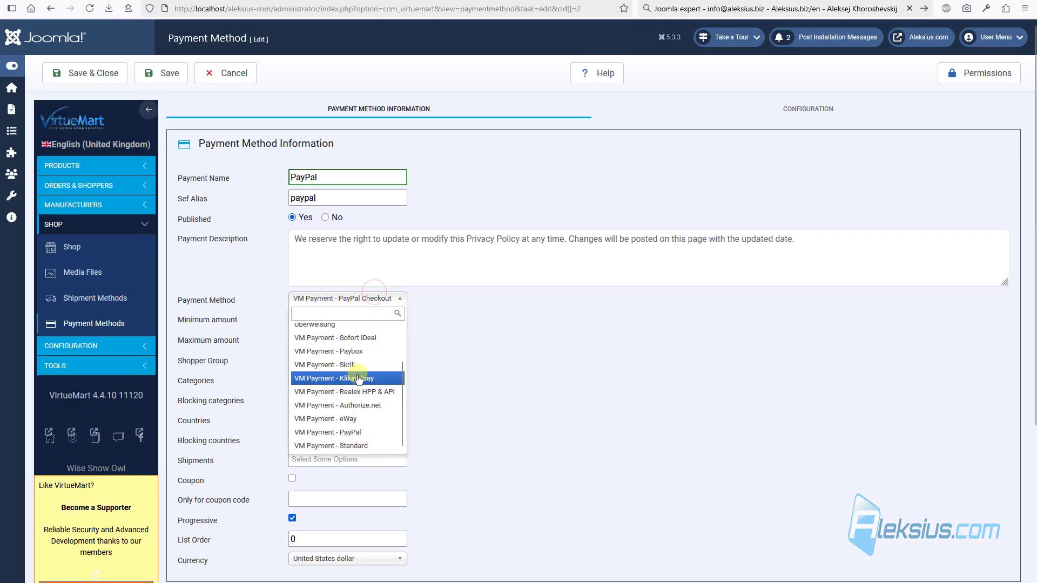
pyautogui.click(349, 446)
pyautogui.click(96, 71)
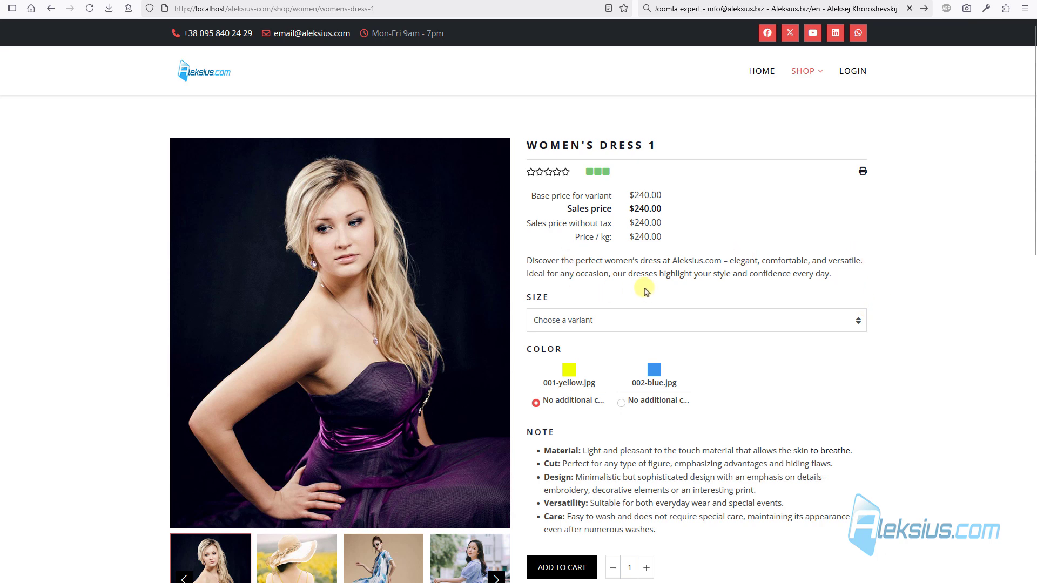
pyautogui.scroll(-2, 611, 472)
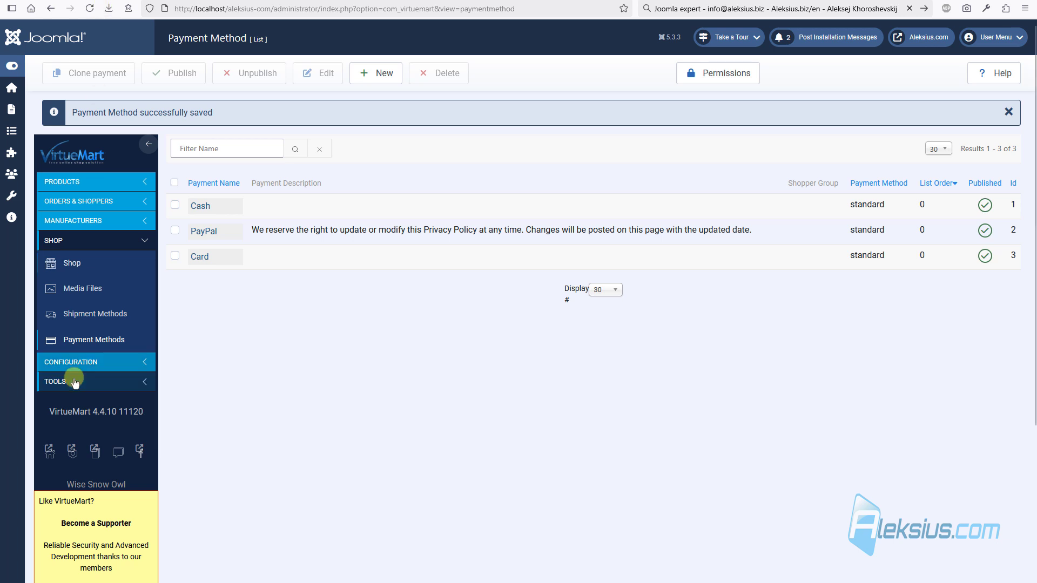
# - Set Use only as catalogue to Yes in the Shop configuration and save
pyautogui.click(108, 362)
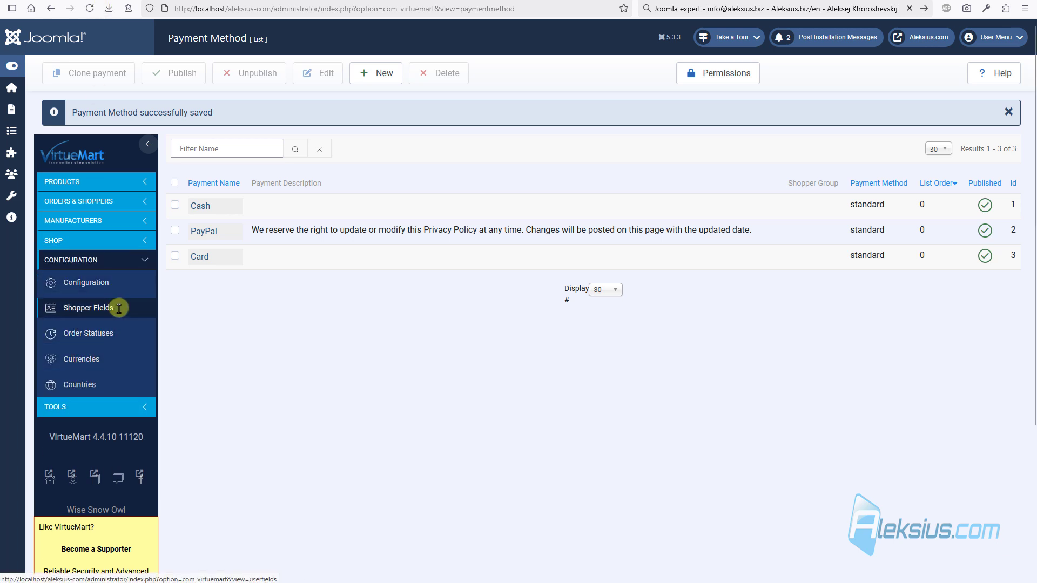
pyautogui.click(120, 283)
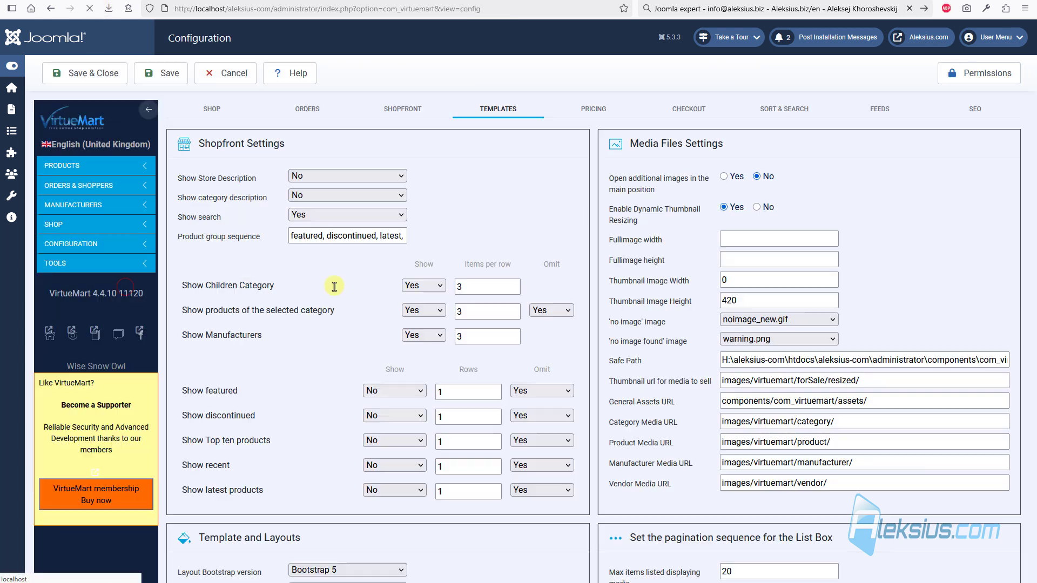
pyautogui.click(219, 120)
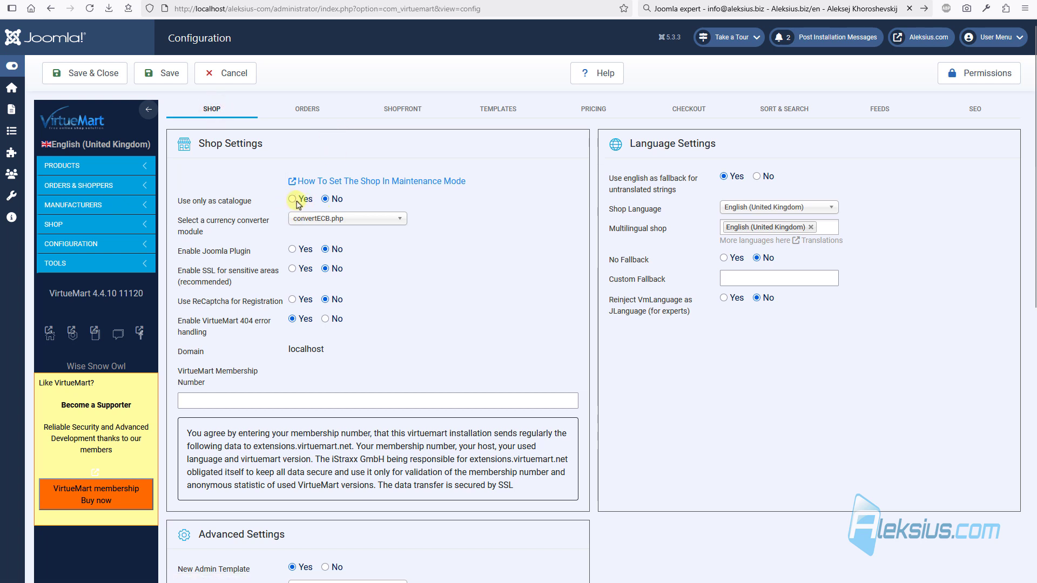
pyautogui.click(294, 200)
pyautogui.click(157, 75)
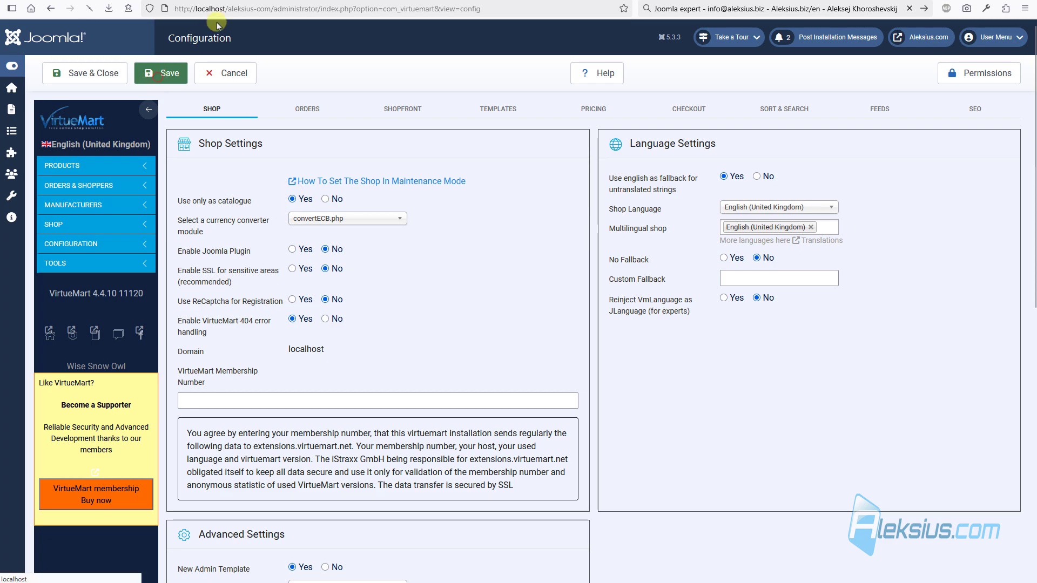
# - Reload the Women's Dress 1 page and browse the Women category in catalogue mode
pyautogui.click(235, 1)
pyautogui.press('F5')
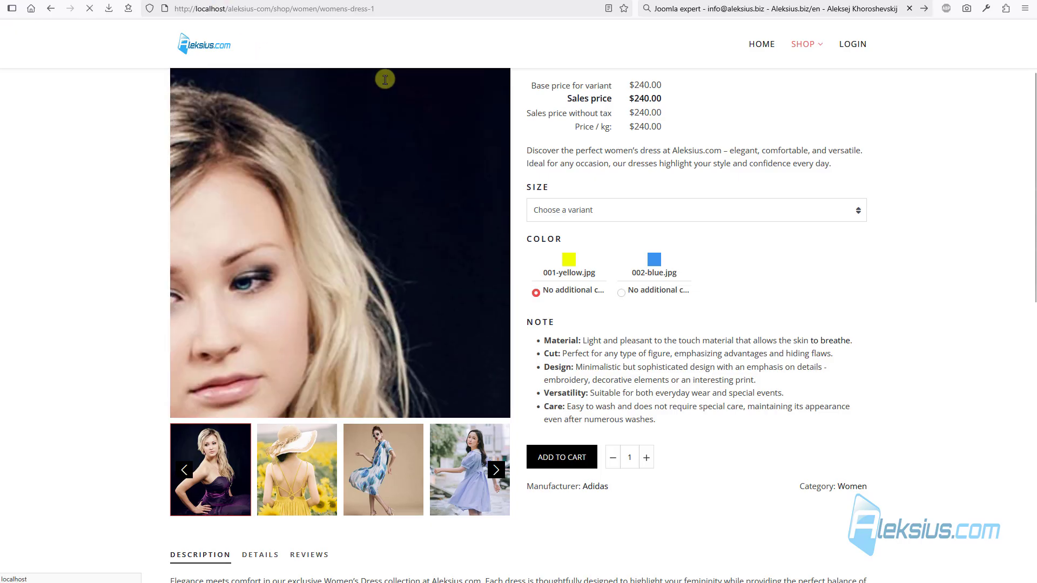
pyautogui.scroll(-4, 539, 256)
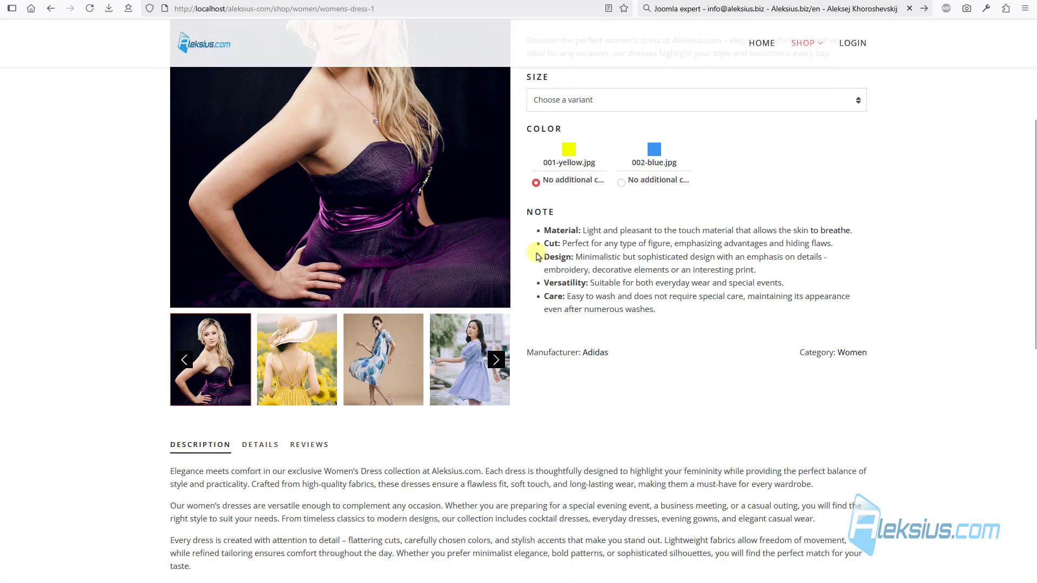
pyautogui.scroll(4, 621, 313)
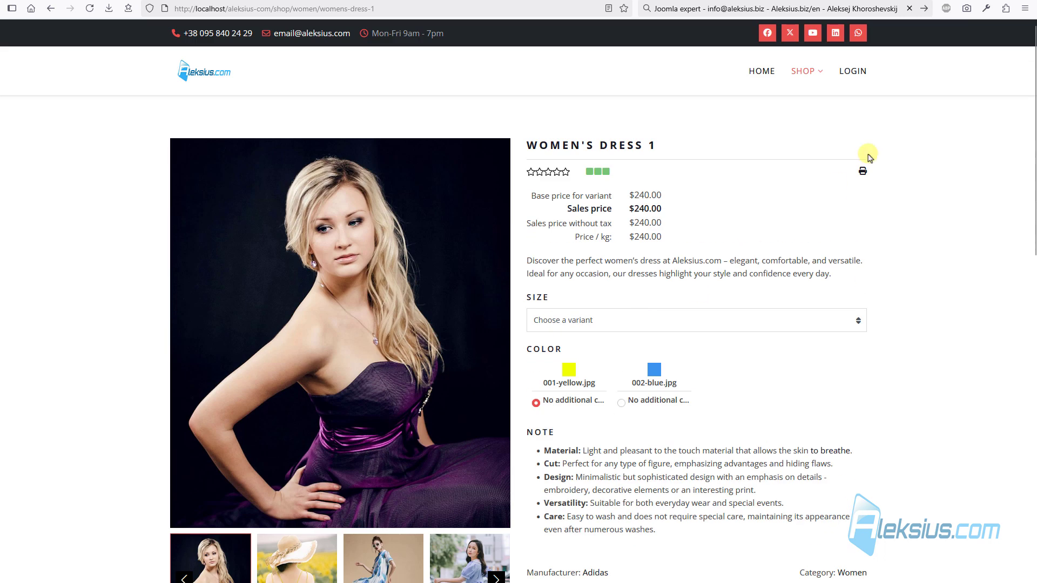
pyautogui.moveTo(803, 71)
pyautogui.click(810, 115)
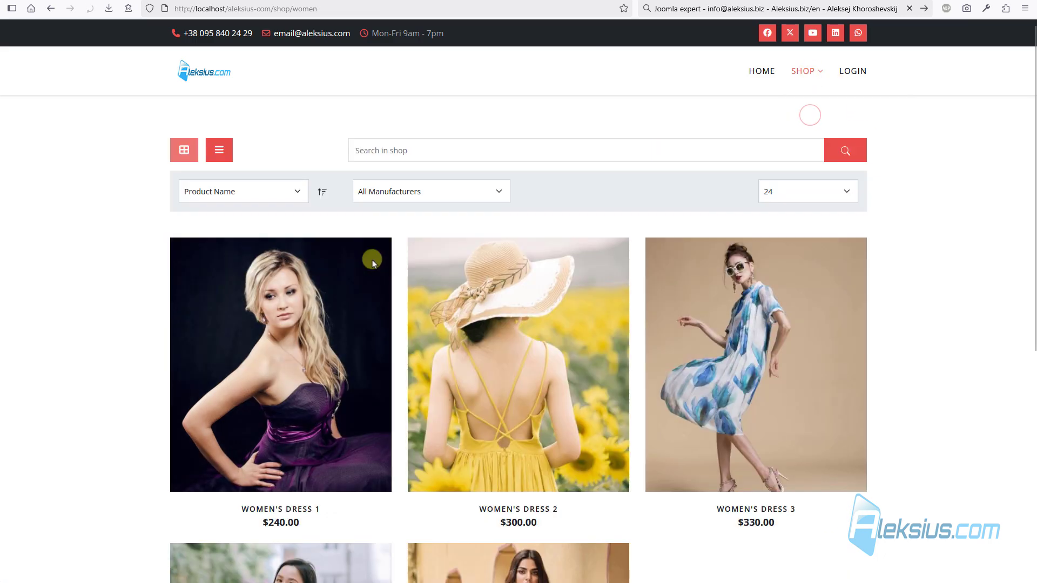
pyautogui.scroll(-3, 285, 224)
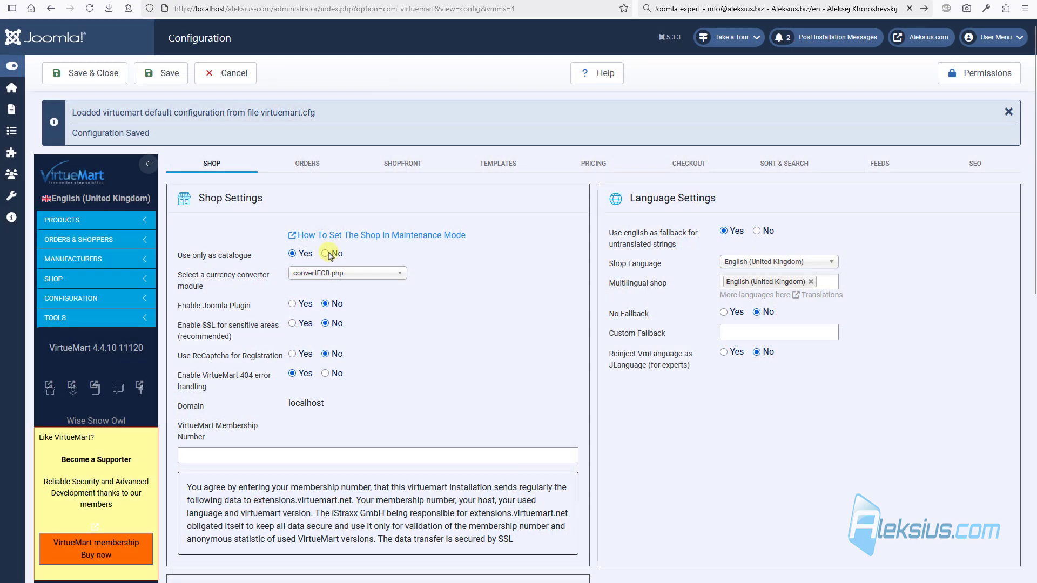
# - Set Use only as catalogue back to No, save and close, and recheck the dress page
pyautogui.click(325, 253)
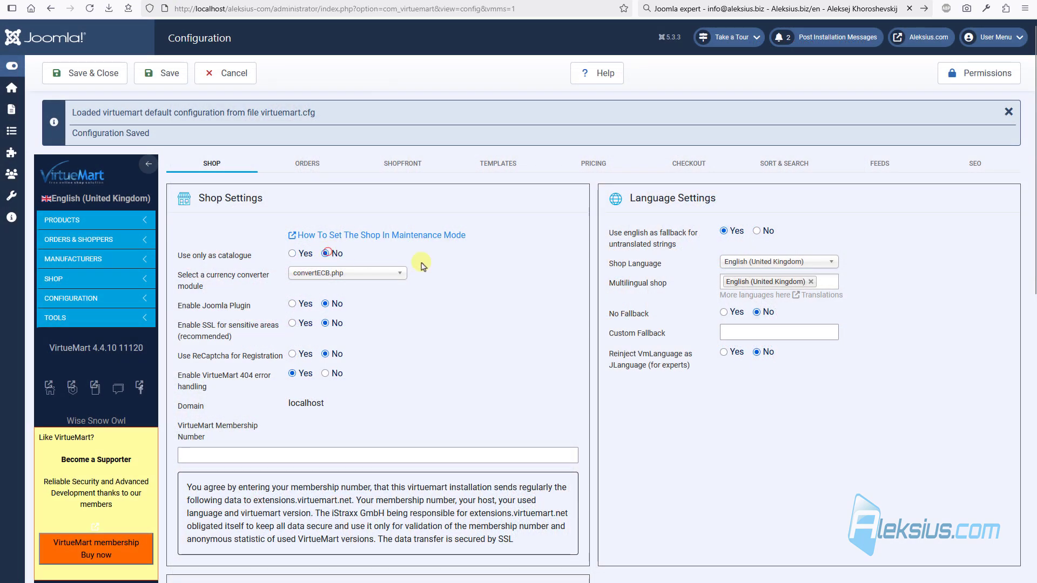
pyautogui.click(68, 72)
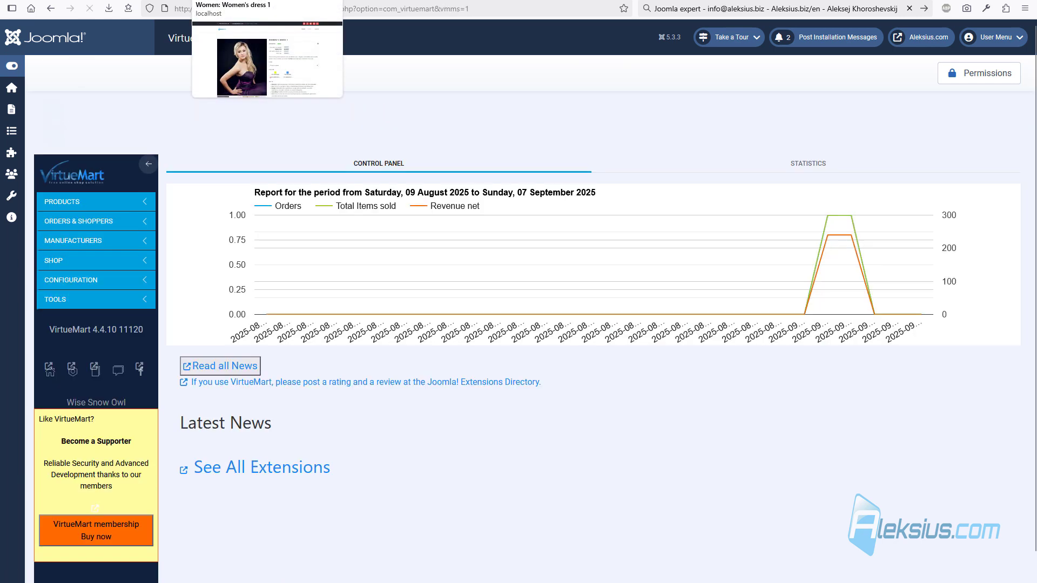
pyautogui.click(236, 8)
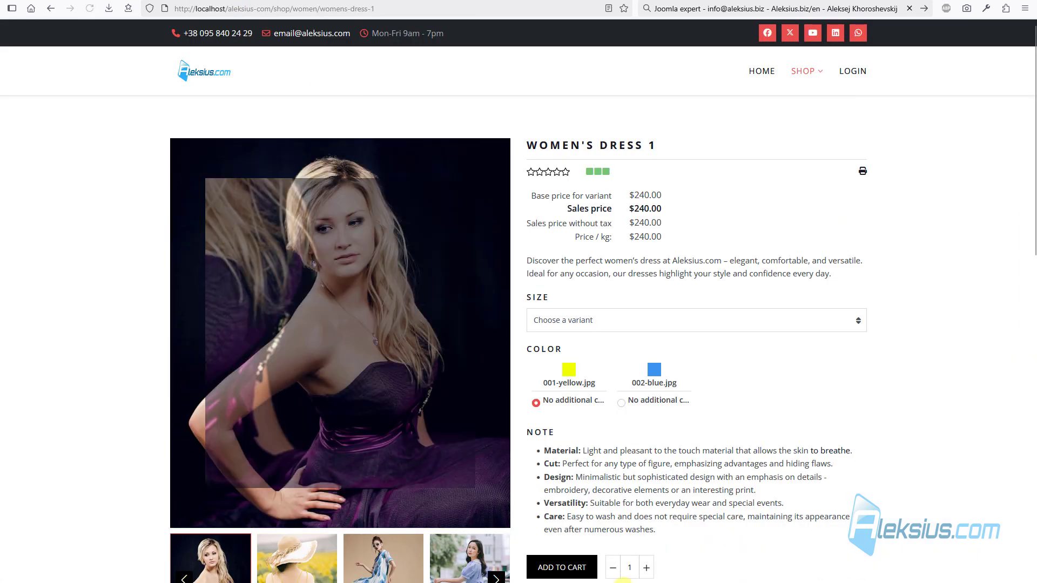
# - Reopen the VirtueMart Configuration in the administrator
pyautogui.click(129, 1)
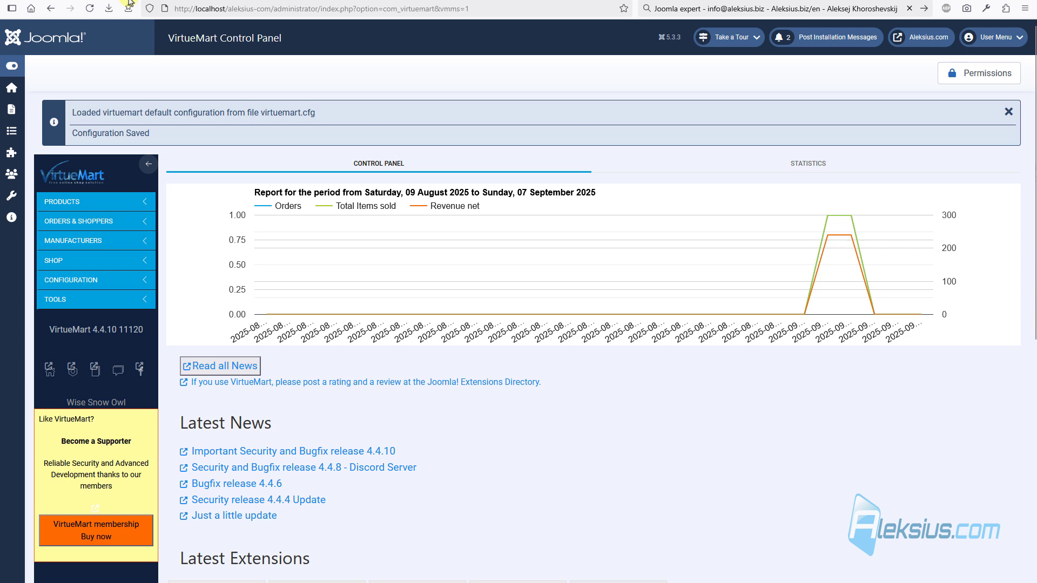
pyautogui.click(95, 279)
pyautogui.click(96, 298)
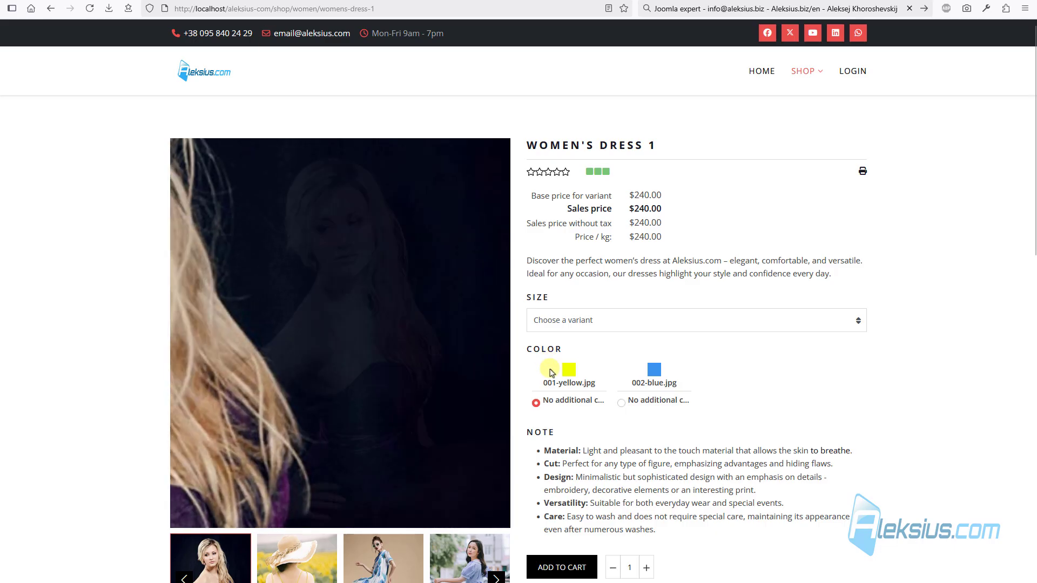
pyautogui.scroll(-10, 528, 370)
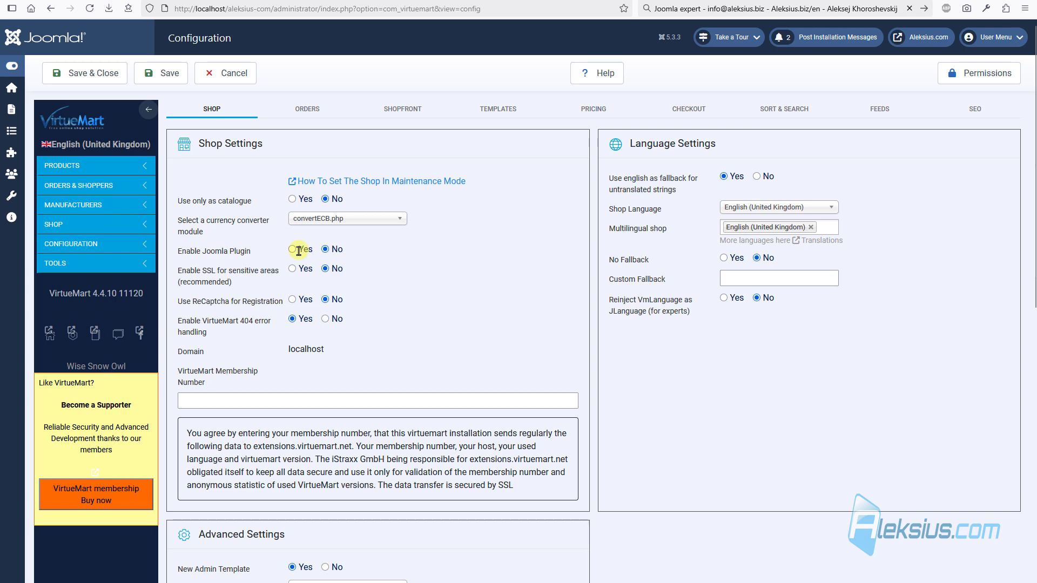
# - Check Force HTTPS in Global Configuration's Server settings, leave it None, and close without saving
pyautogui.rightClick(12, 88)
pyautogui.click(57, 103)
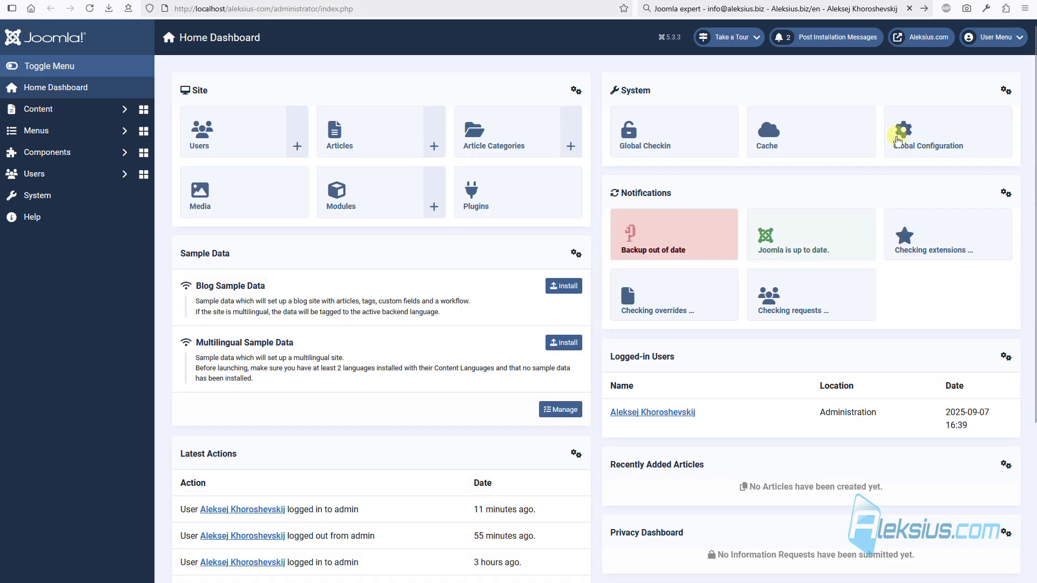
pyautogui.click(926, 150)
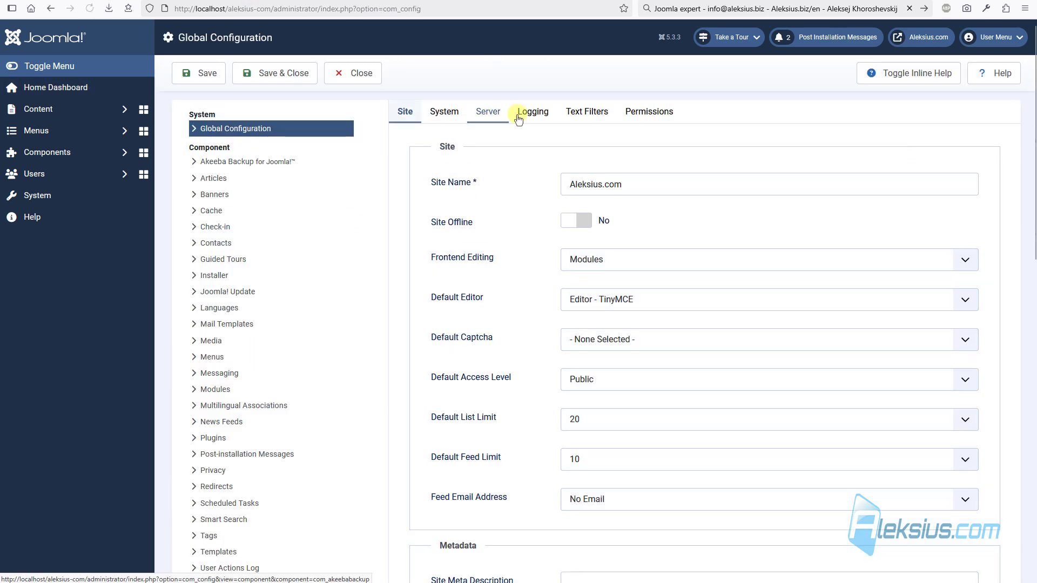
pyautogui.click(487, 111)
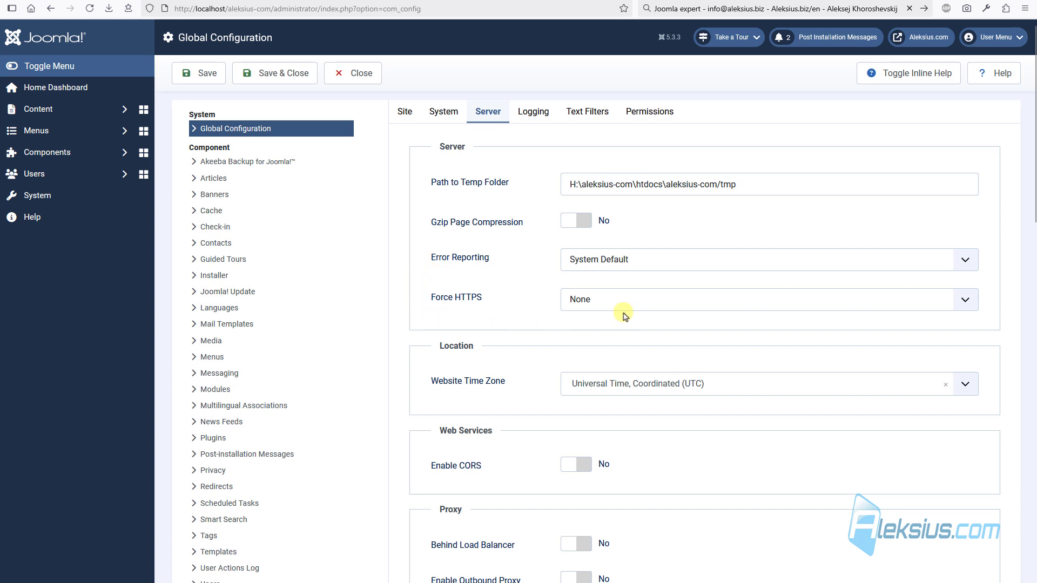
pyautogui.click(641, 303)
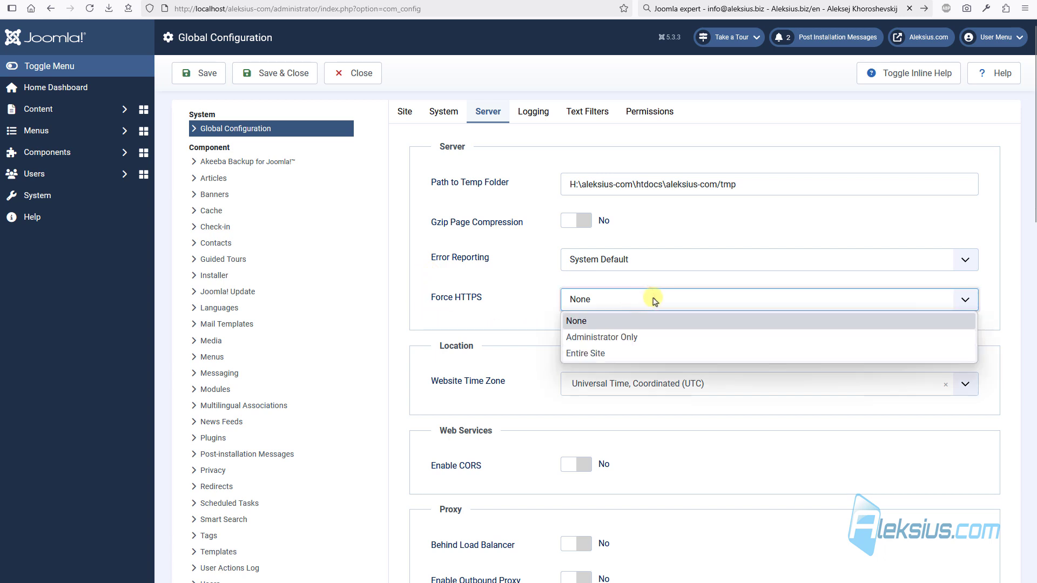
pyautogui.click(509, 273)
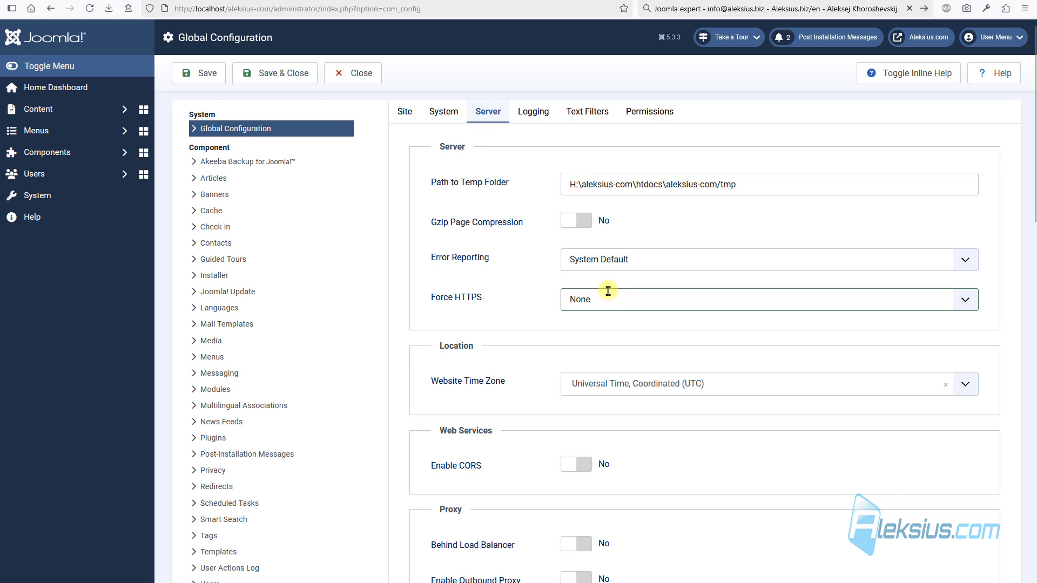
pyautogui.click(368, 81)
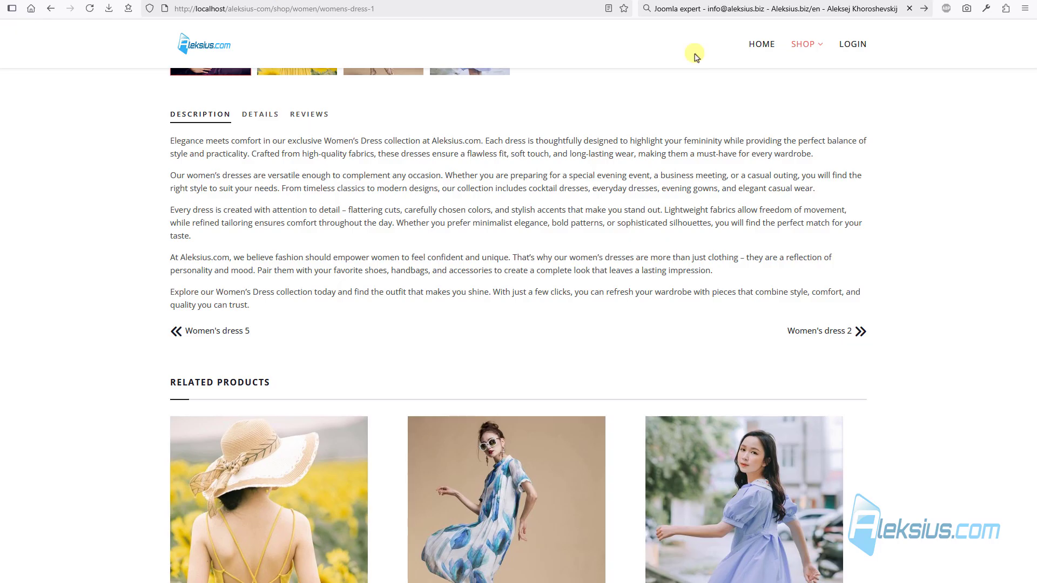
# - Go from the shop login page to the new account registration form and scroll through it
pyautogui.click(853, 45)
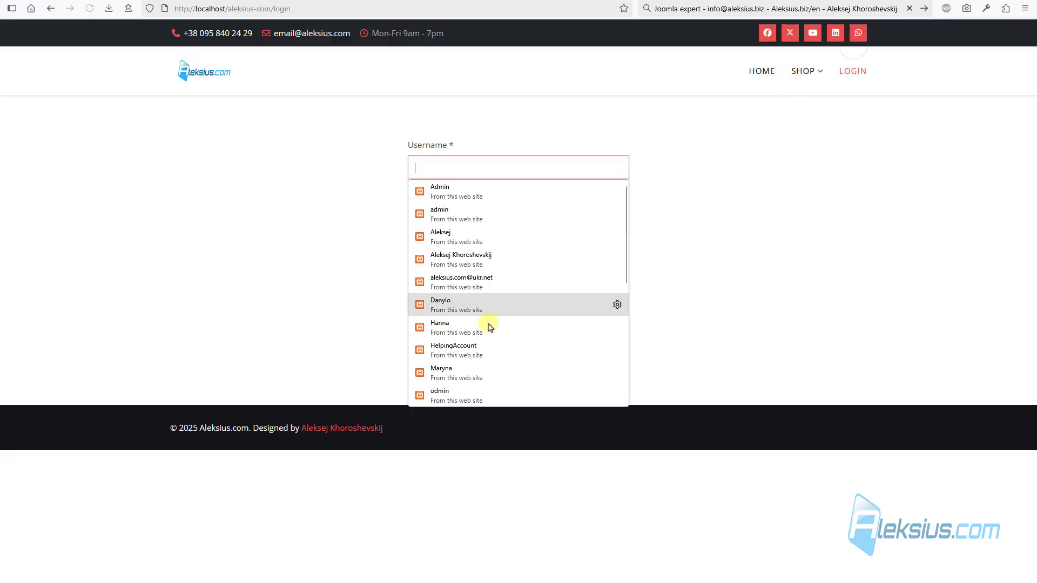
pyautogui.click(887, 287)
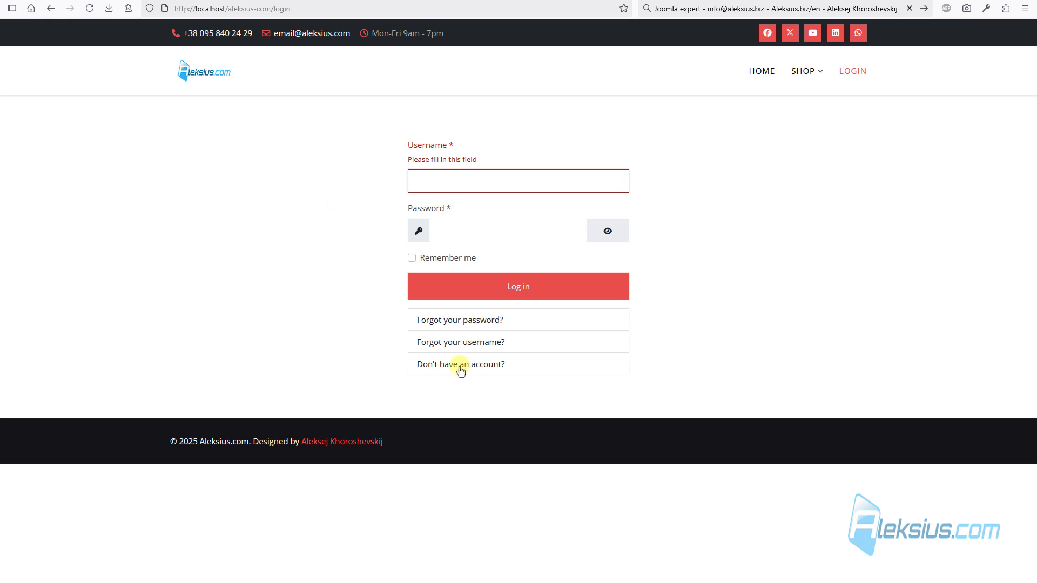
pyautogui.click(489, 364)
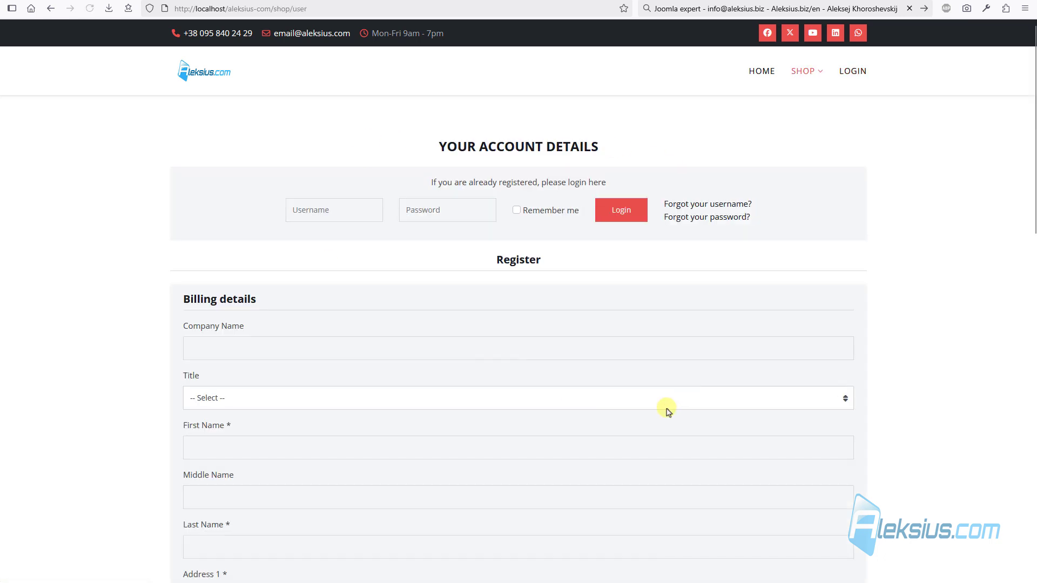
pyautogui.scroll(-15, 669, 412)
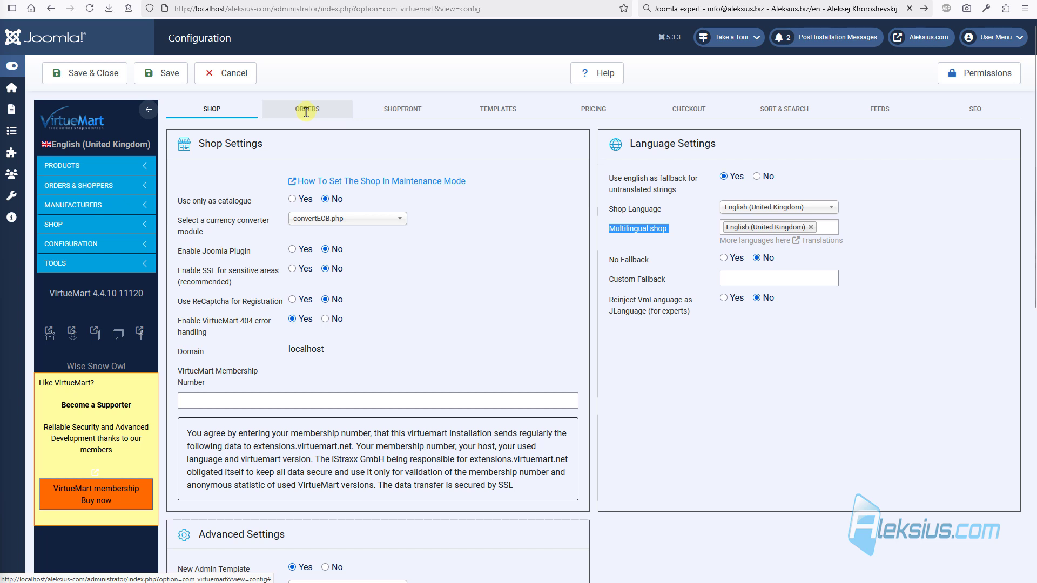
# - Check the ORDERS tab's Order-mail format, keeping it as HTML mail
pyautogui.click(307, 111)
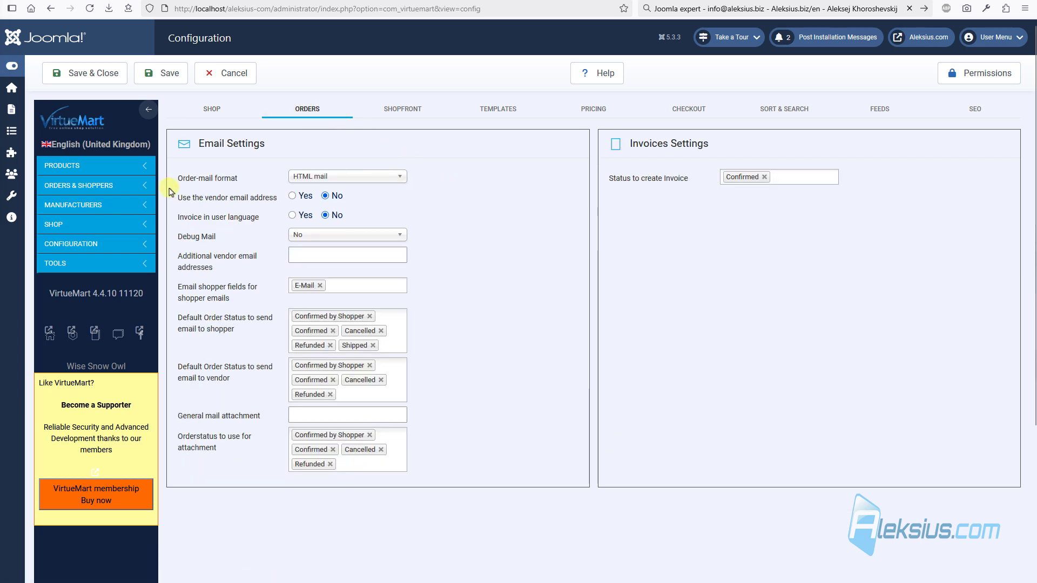
pyautogui.click(371, 178)
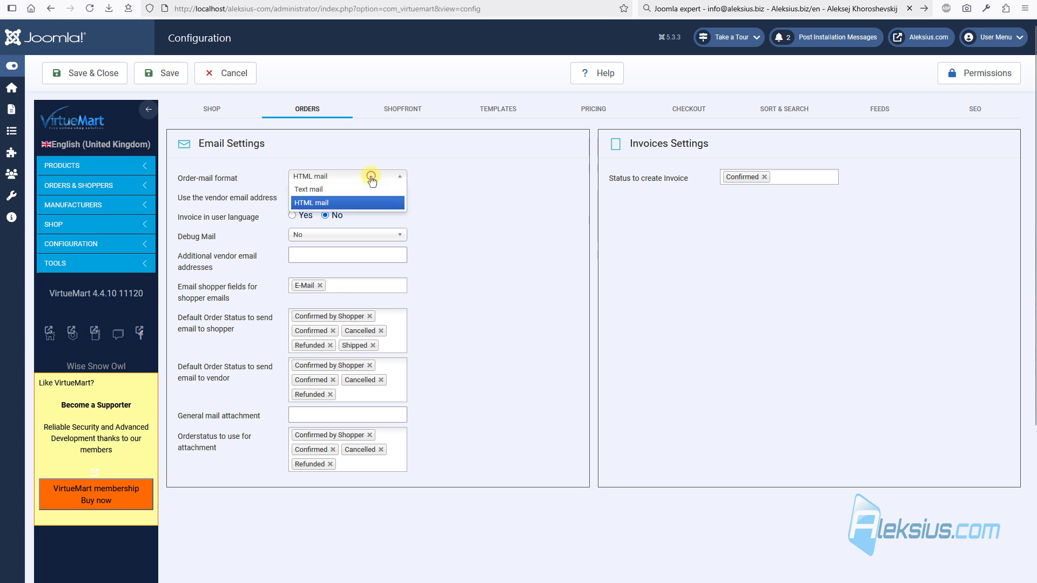
pyautogui.click(473, 196)
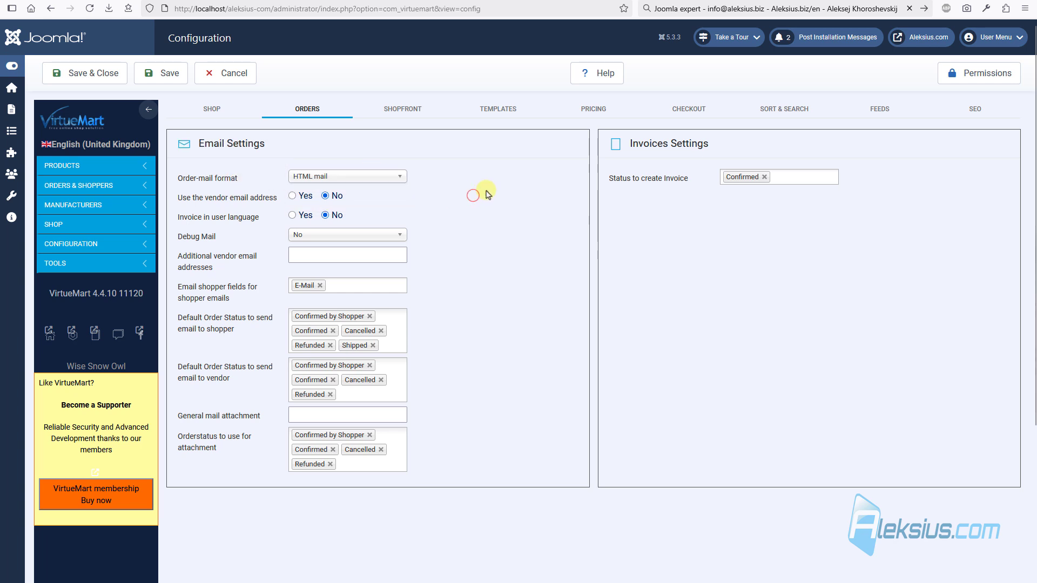
pyautogui.click(387, 177)
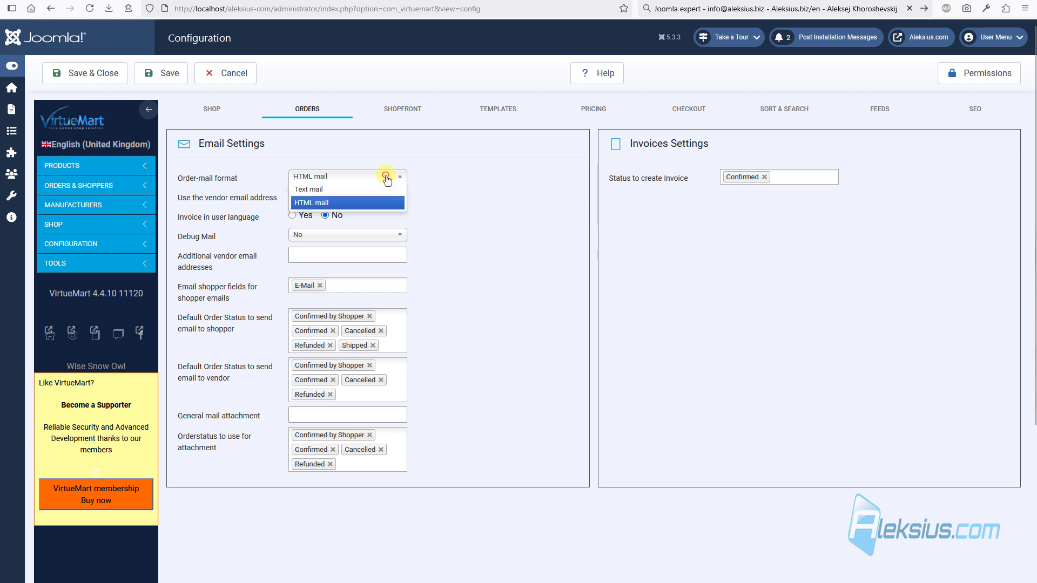
pyautogui.click(482, 186)
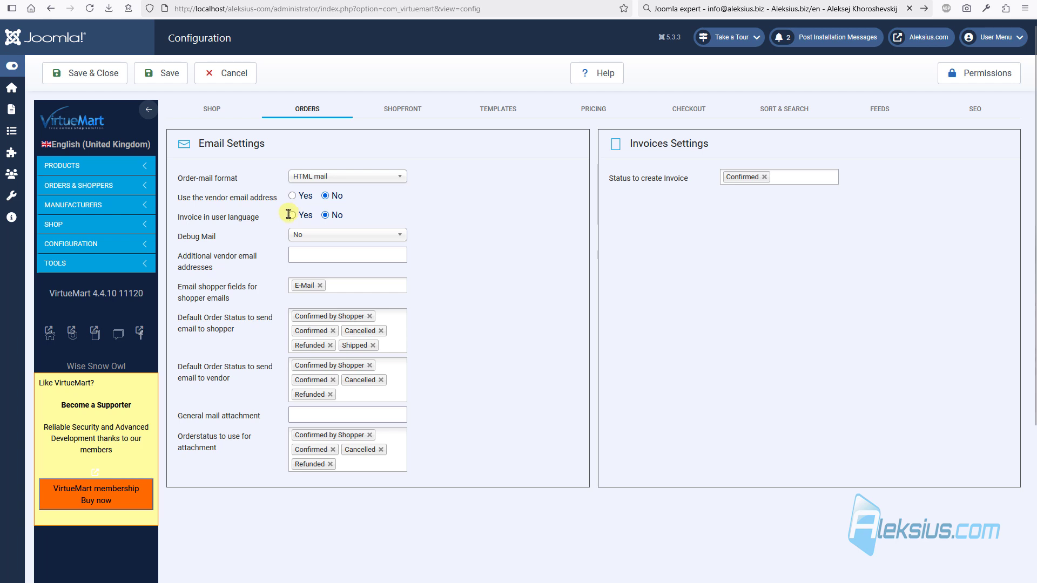
# - Inspect the first order's status options in the Orders list, then return to Configuration
pyautogui.click(78, 184)
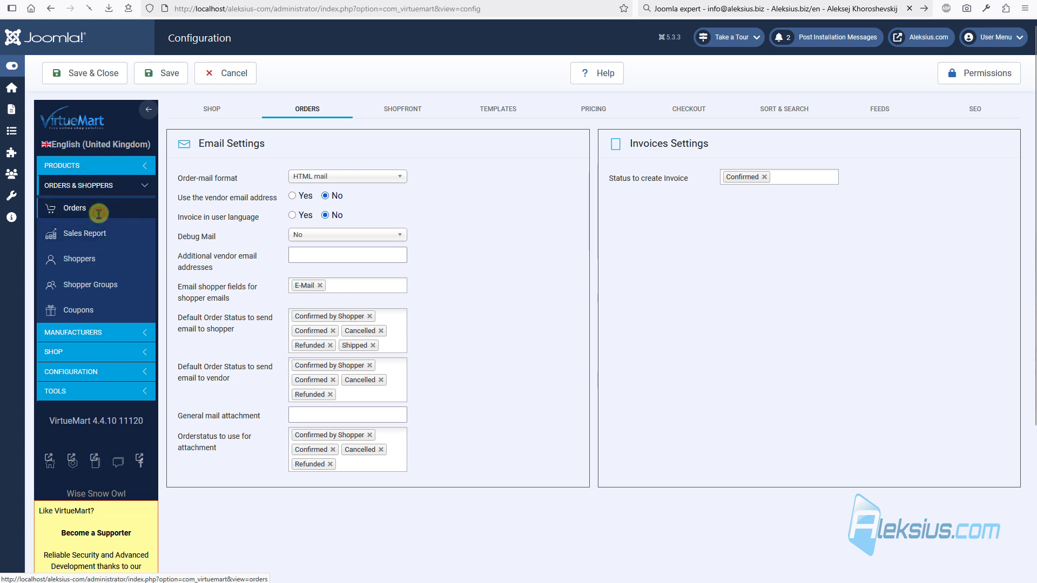
pyautogui.click(99, 210)
pyautogui.click(346, 173)
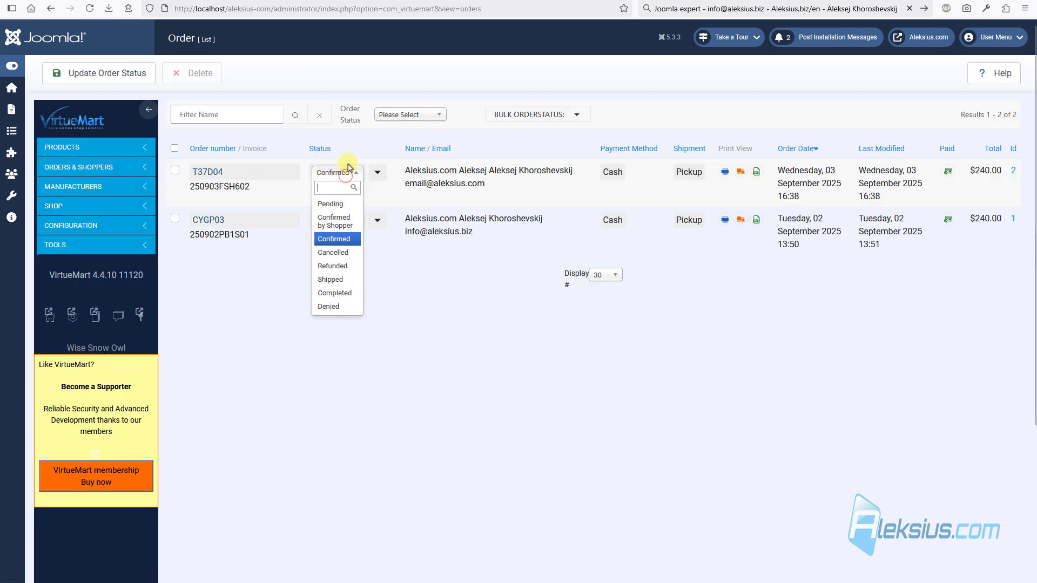
pyautogui.click(124, 223)
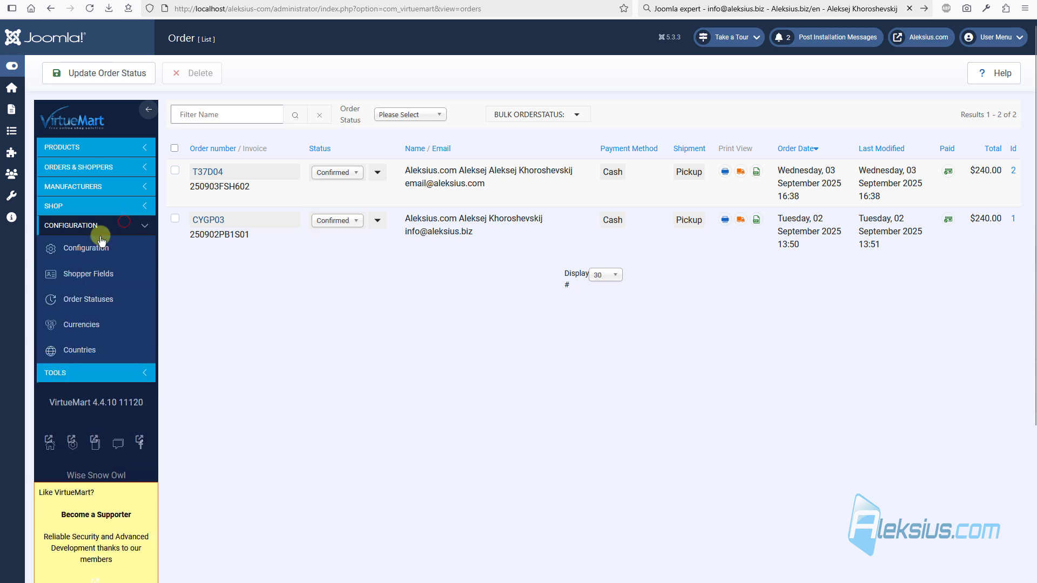
pyautogui.click(101, 244)
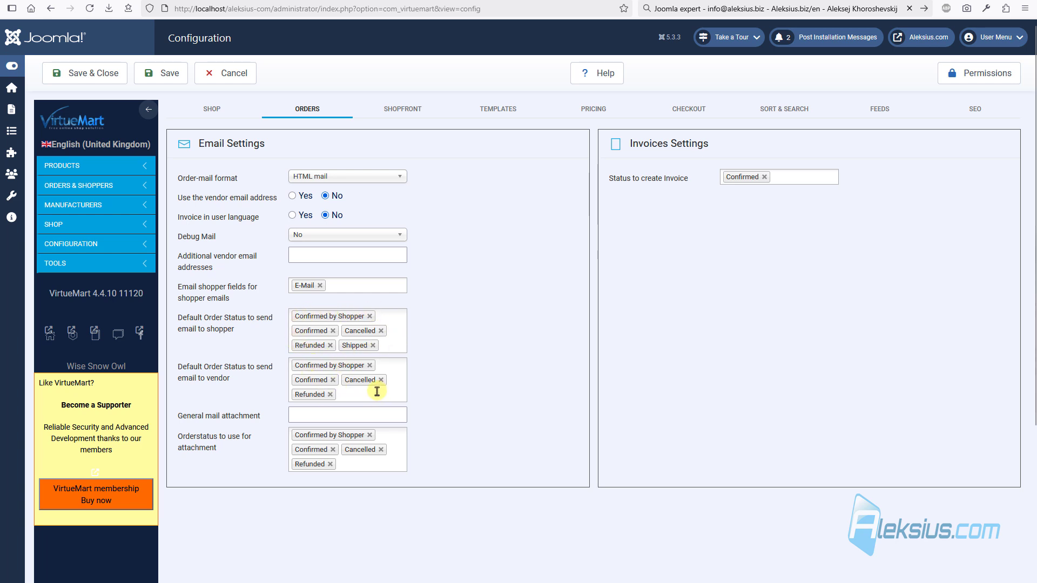
# - Read the help for the shopper and vendor order-status email settings
pyautogui.moveTo(260, 332)
pyautogui.moveTo(235, 386)
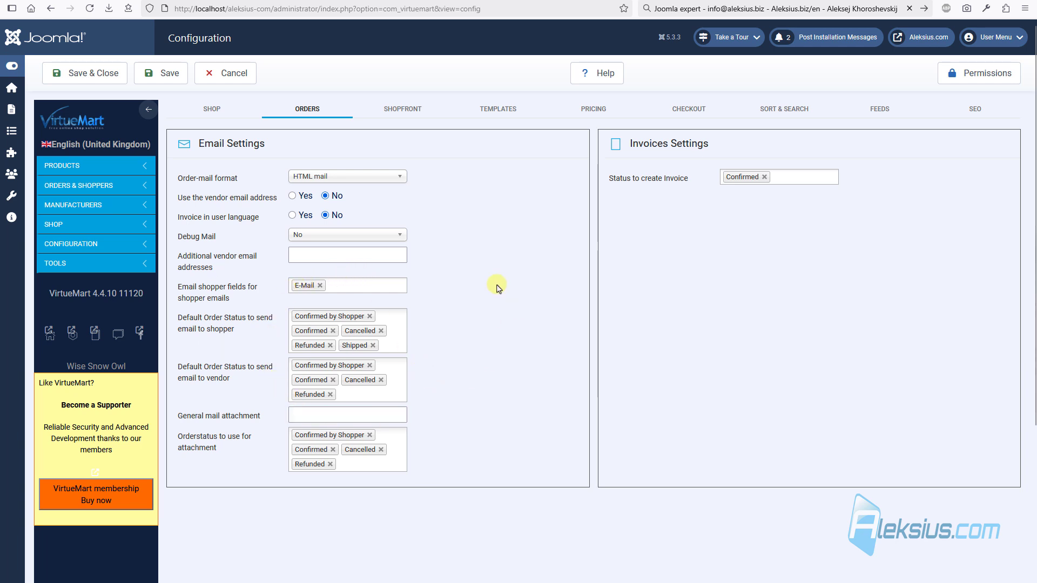
pyautogui.click(415, 115)
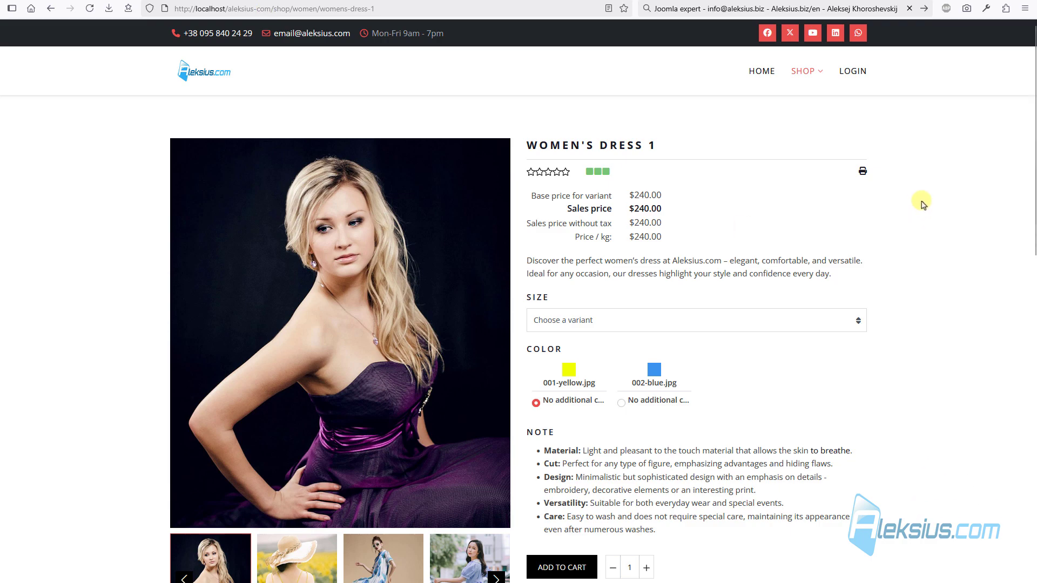
# - Try the Women's Dress 1 print view and cancel the print dialog
pyautogui.click(862, 171)
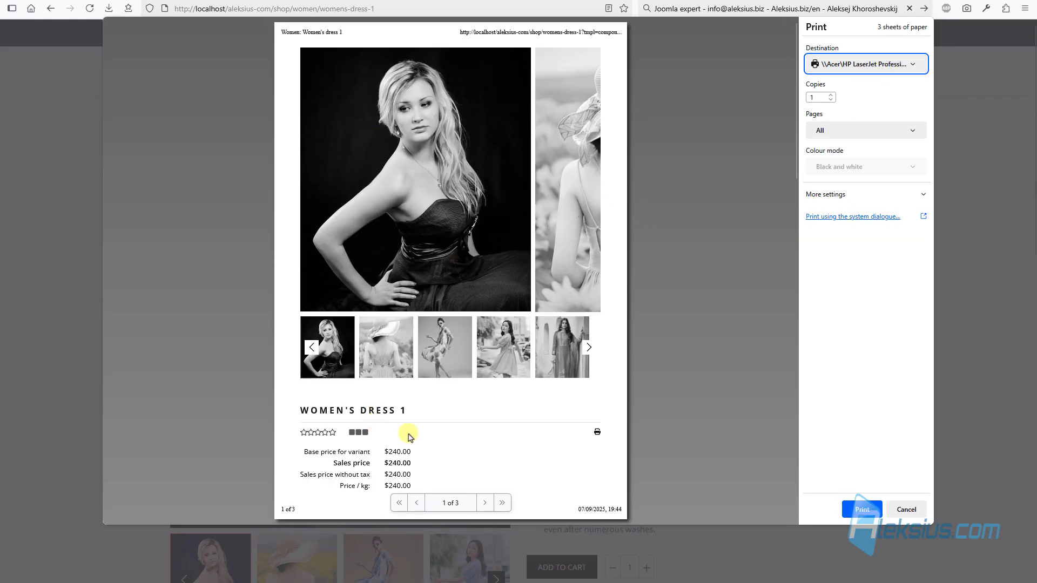
pyautogui.scroll(-12, 553, 133)
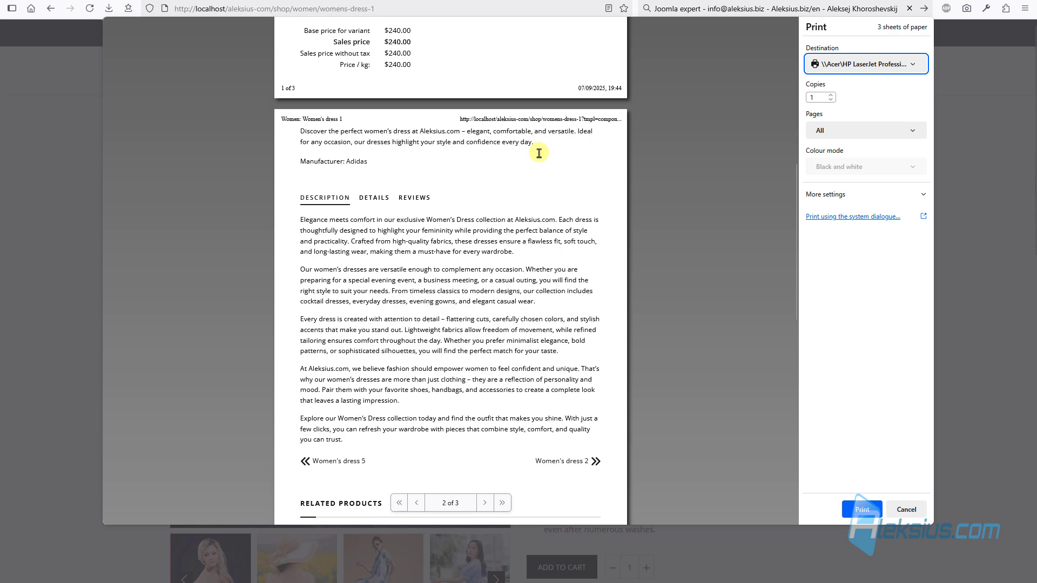
pyautogui.click(899, 508)
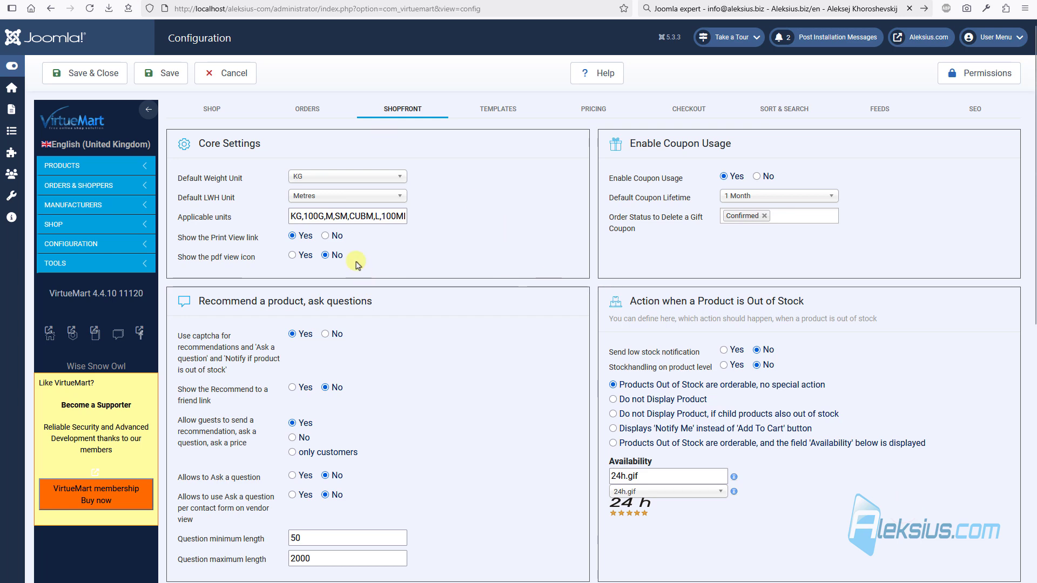
# - Set Show the Print View link to No, save, and reload the product page
pyautogui.click(326, 236)
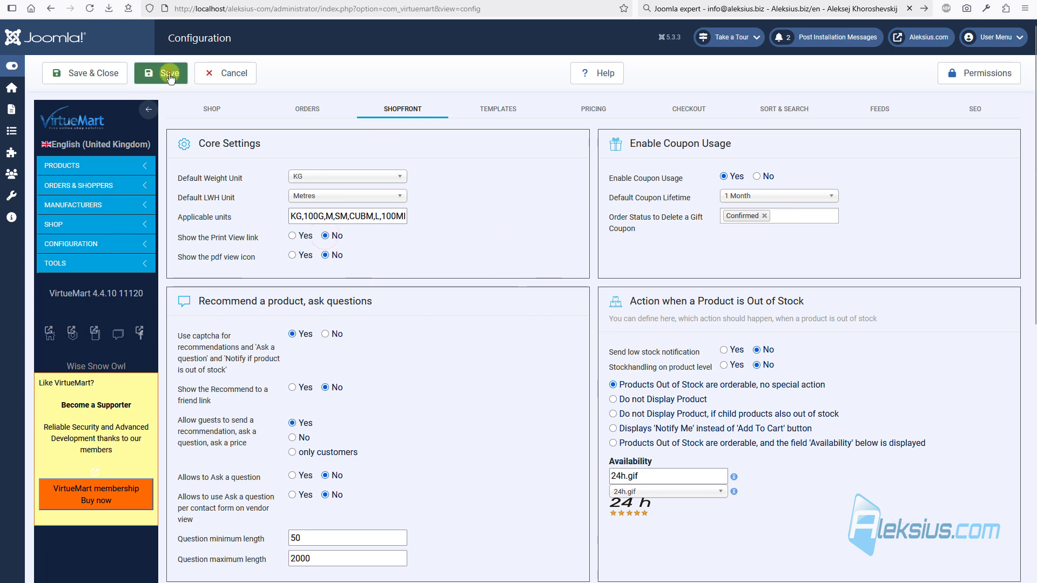
pyautogui.click(162, 73)
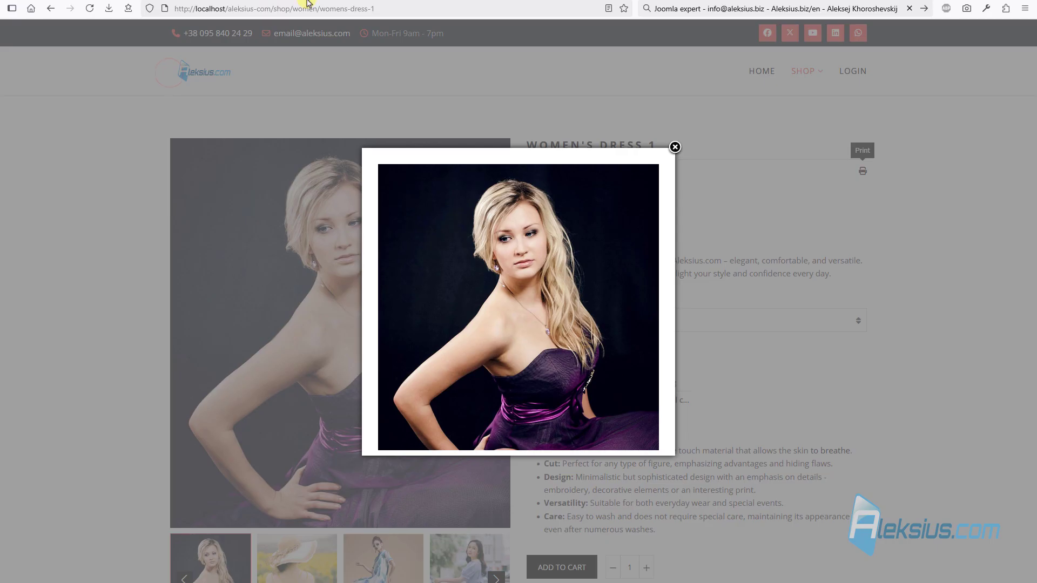
pyautogui.press('F5')
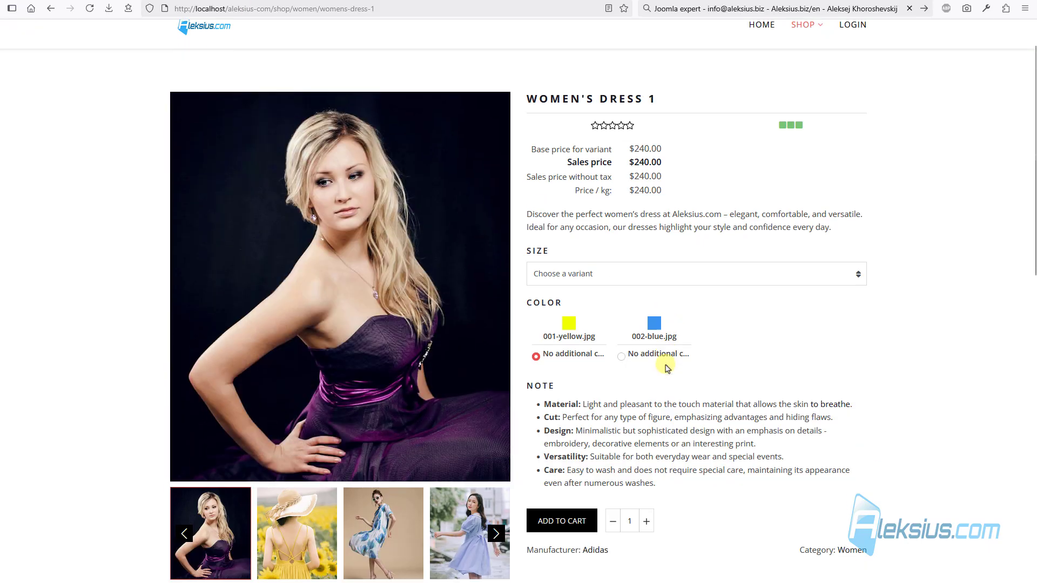
# - Enable the Ask a question option in the Shopfront settings and save
pyautogui.scroll(-5, 667, 367)
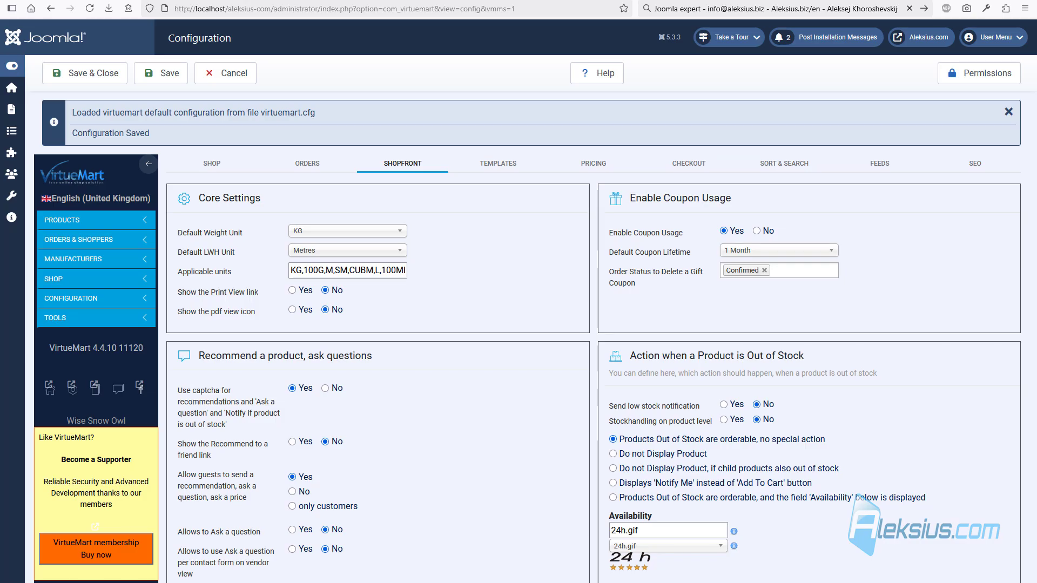
pyautogui.scroll(-3, 457, 236)
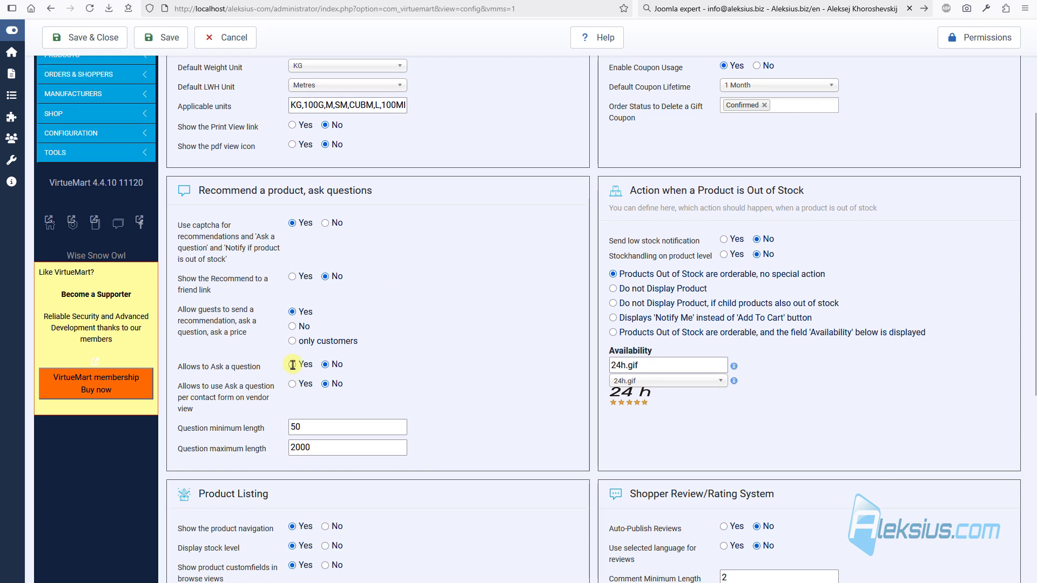
pyautogui.click(292, 364)
pyautogui.moveTo(229, 369)
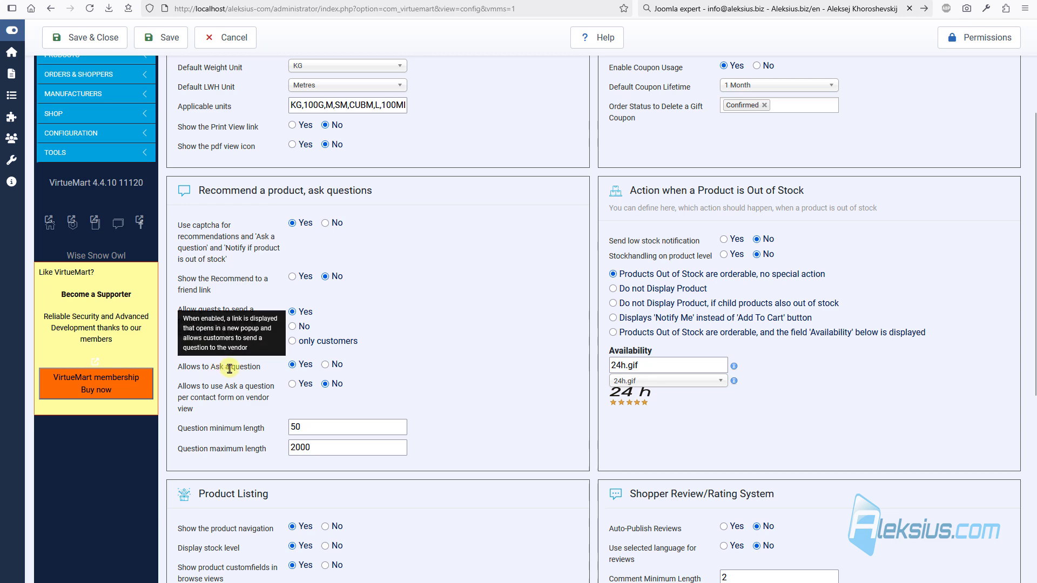
pyautogui.click(164, 37)
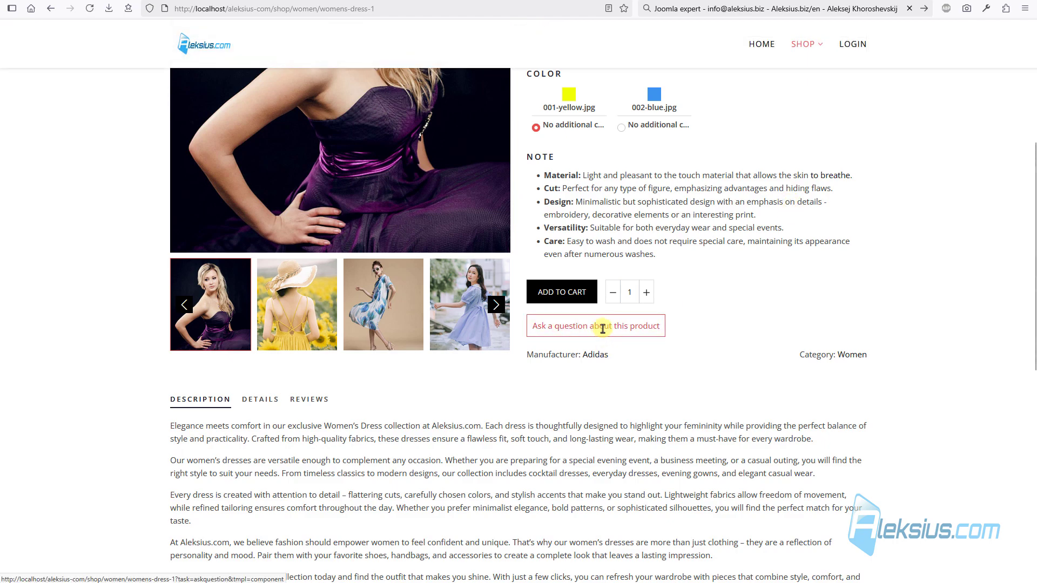
# - Open and close the Ask a question form on the dress page
pyautogui.click(603, 328)
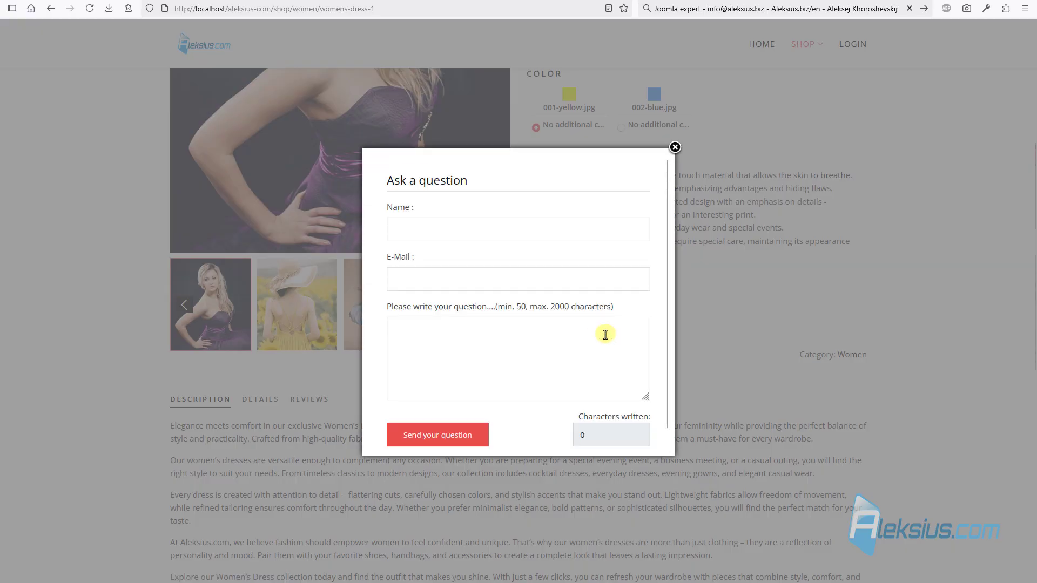
pyautogui.scroll(4, 605, 335)
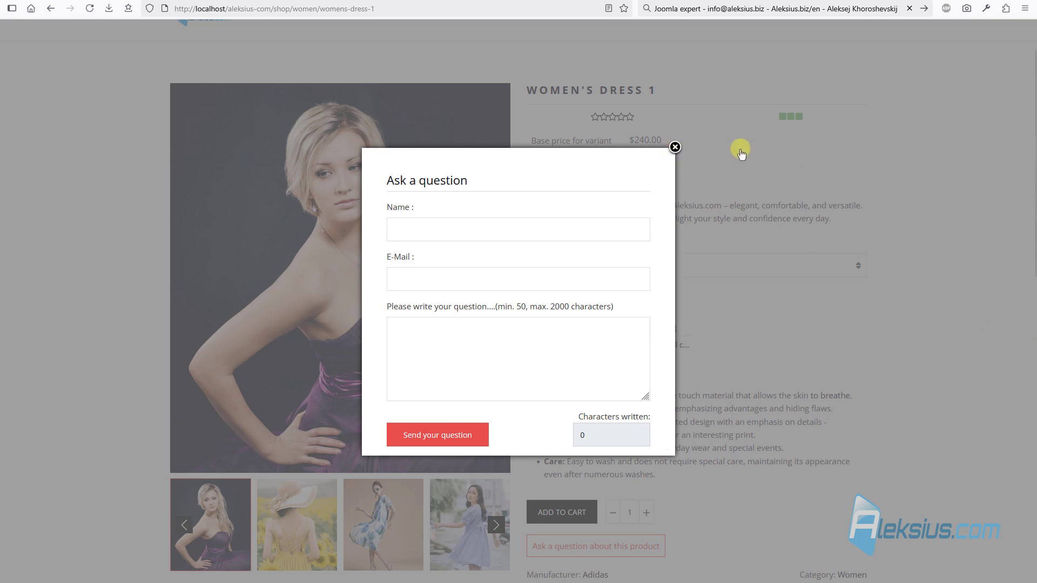
pyautogui.click(676, 147)
pyautogui.scroll(-8, 563, 234)
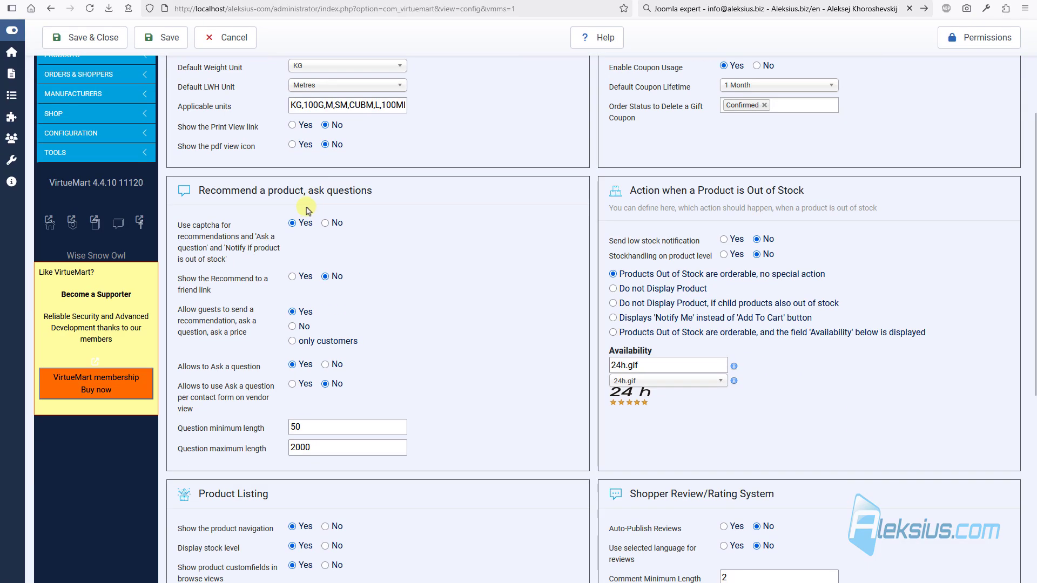
pyautogui.scroll(-1, 308, 210)
pyautogui.scroll(-2, 428, 331)
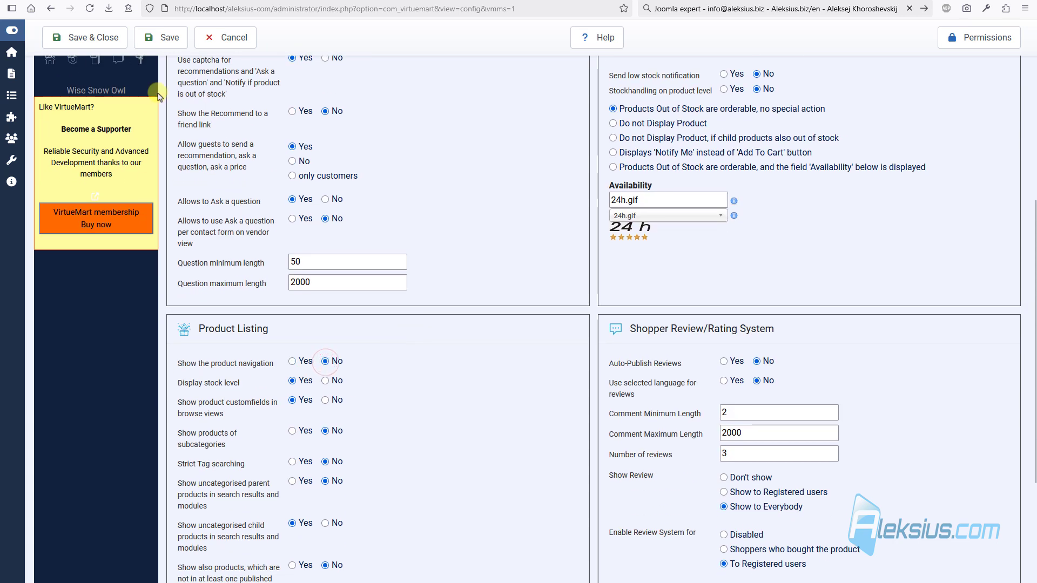
# - Save the configuration and check the product page for the navigation change
pyautogui.click(173, 37)
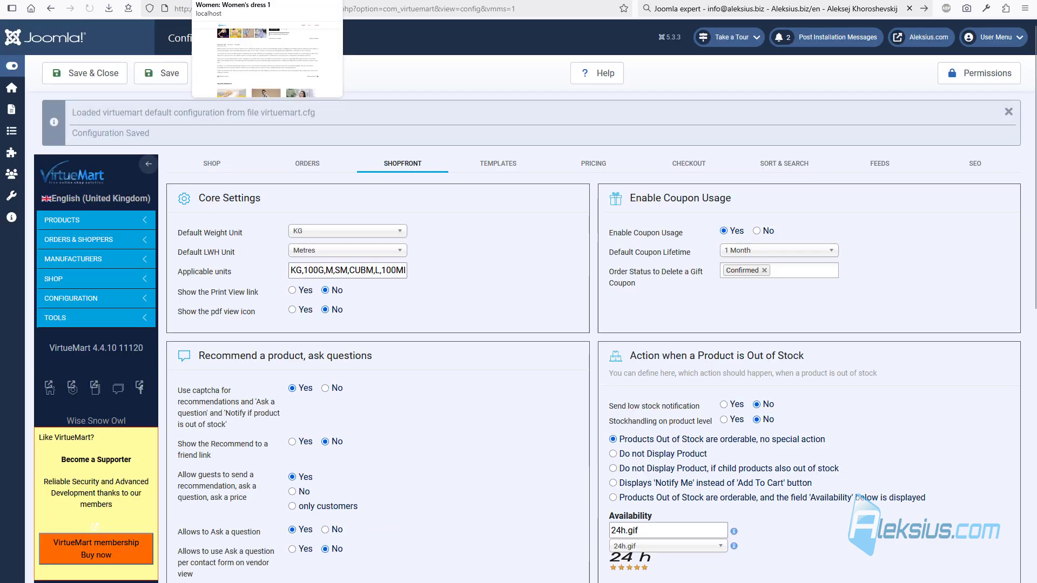
pyautogui.click(238, 1)
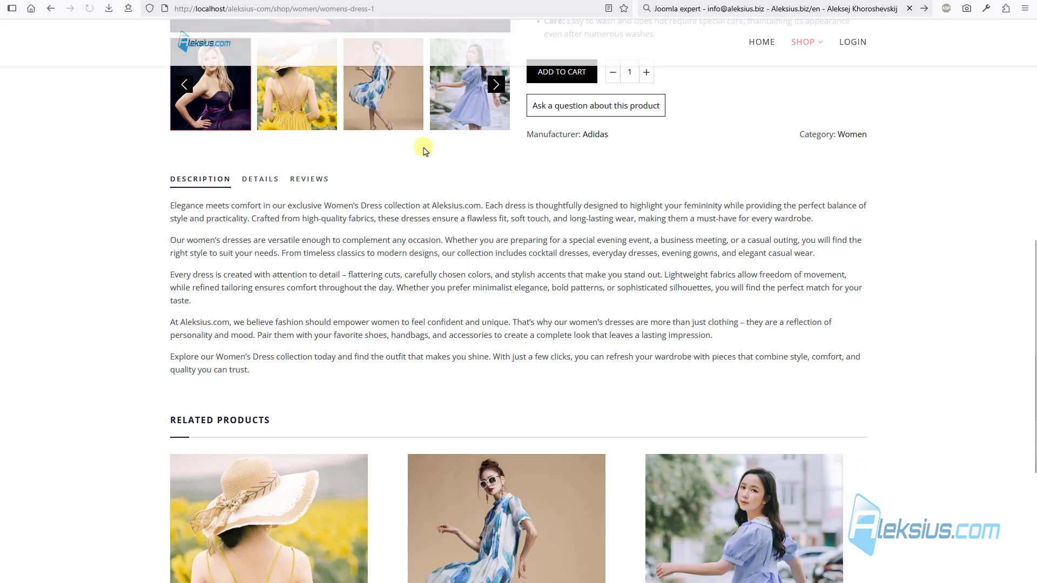
pyautogui.click(125, 3)
pyautogui.scroll(-9, 318, 265)
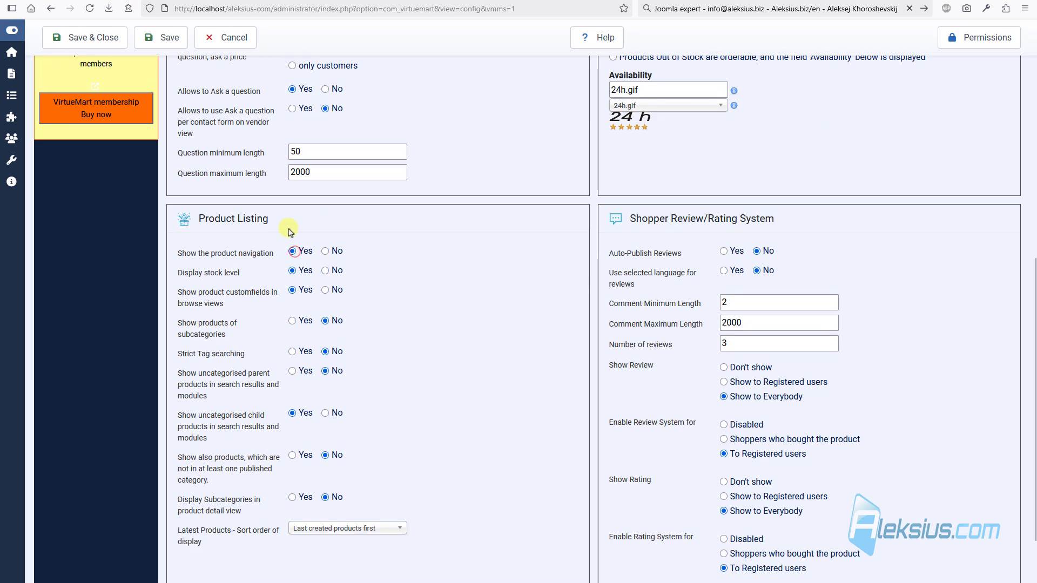
# - Save Show the product navigation back on Yes, then open the Templates settings
pyautogui.click(168, 43)
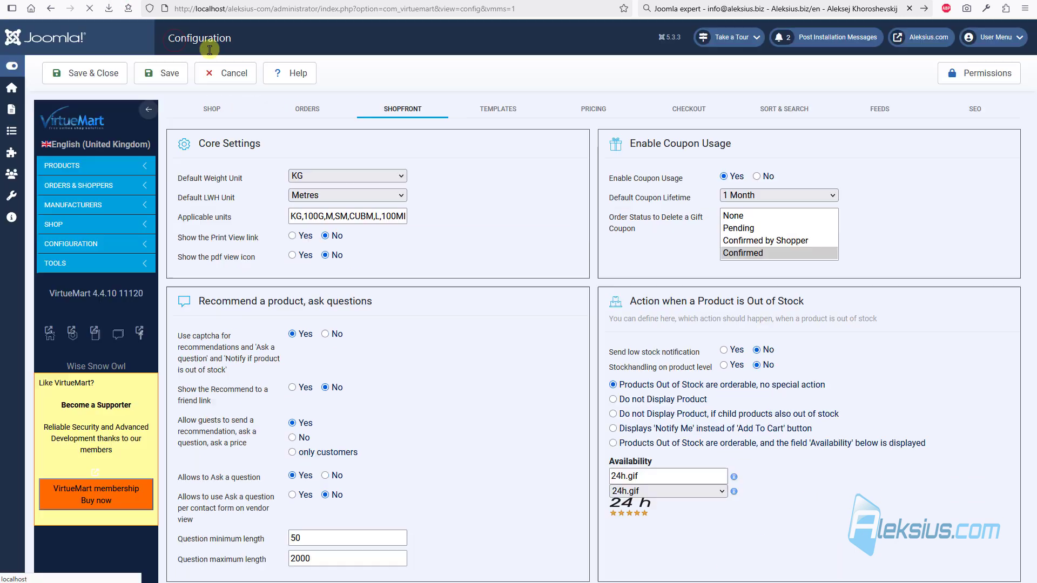
pyautogui.scroll(-9, 409, 185)
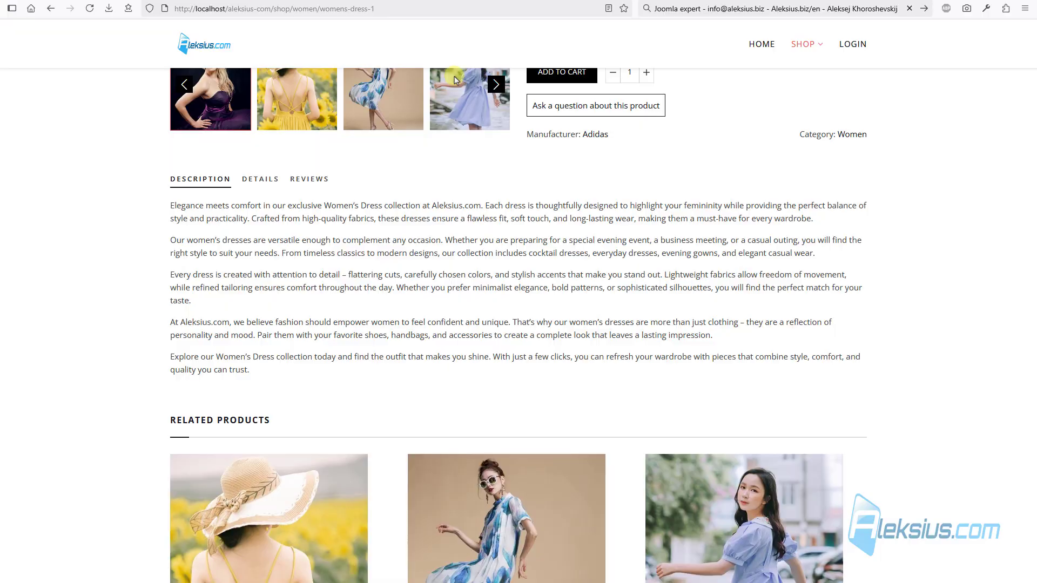
pyautogui.scroll(9, 778, 212)
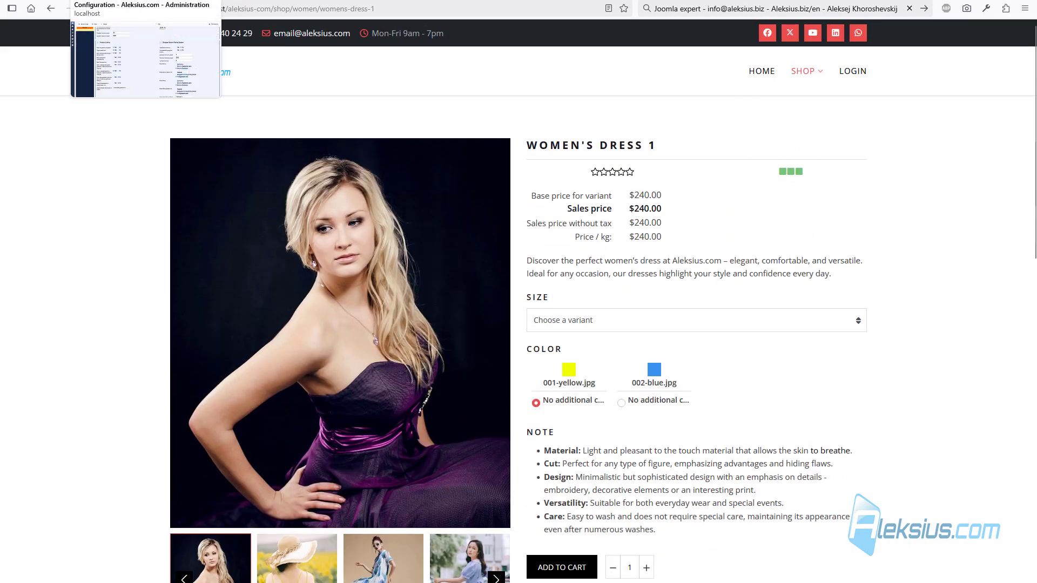
pyautogui.click(116, 1)
pyautogui.scroll(-1, 415, 235)
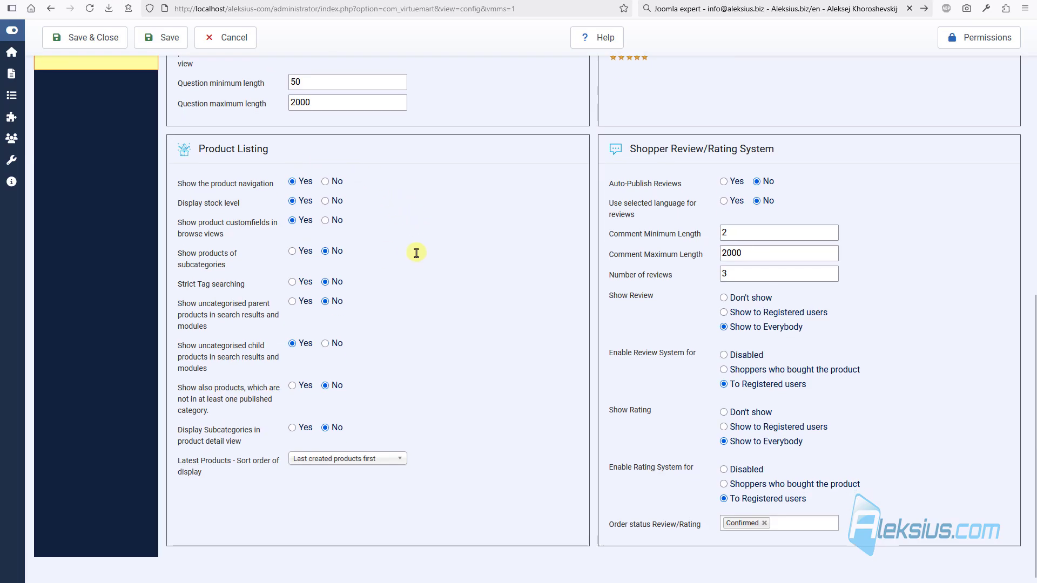
pyautogui.moveTo(210, 232)
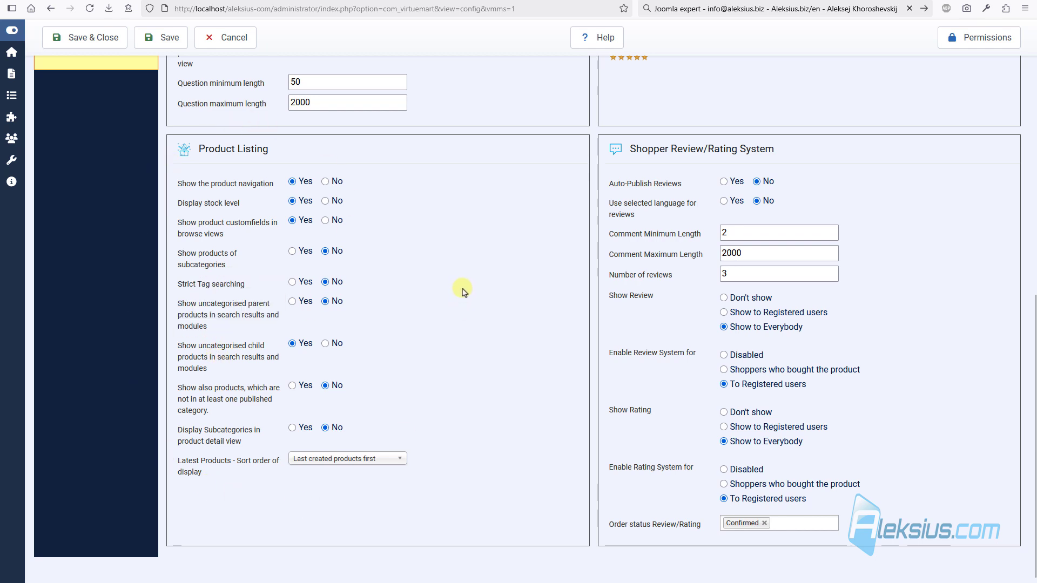
pyautogui.scroll(10, 468, 290)
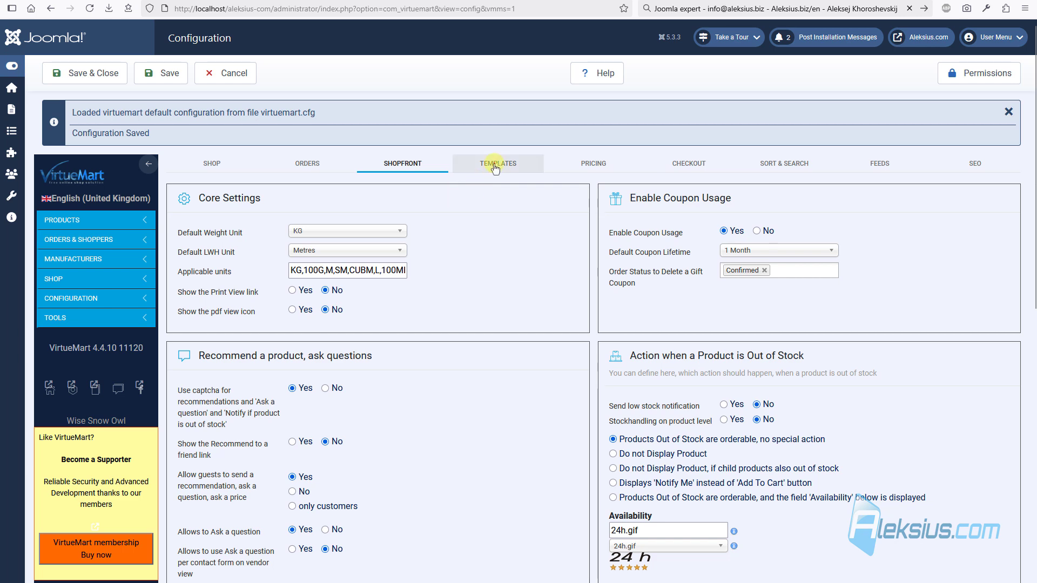
pyautogui.click(496, 167)
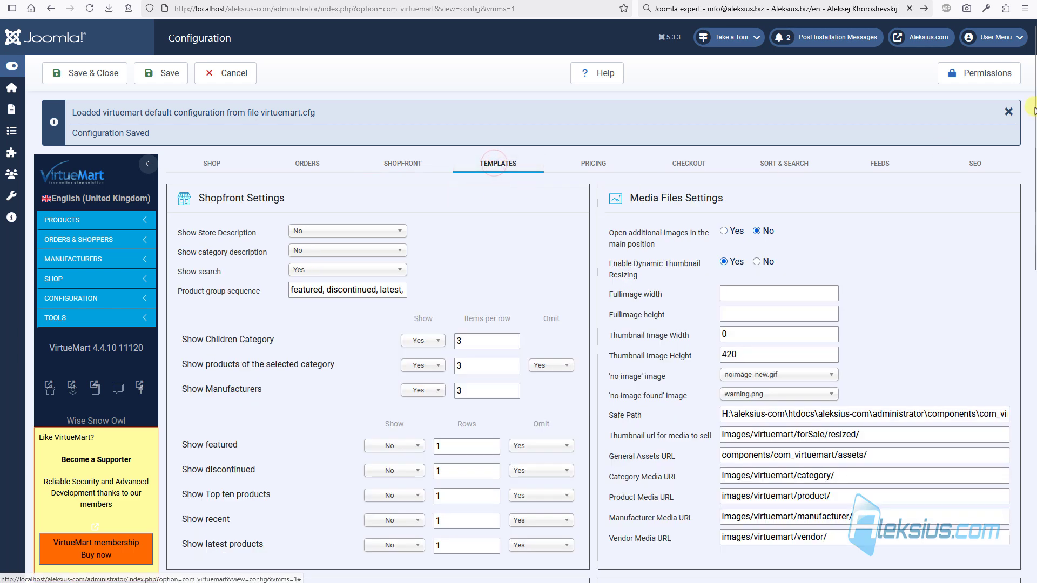
pyautogui.scroll(-2, 591, 261)
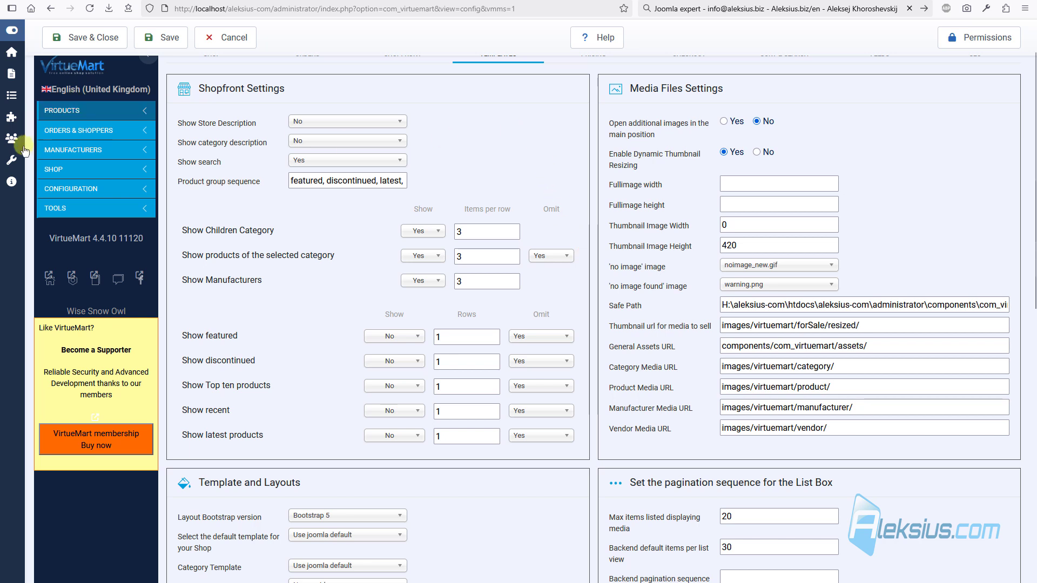
pyautogui.click(70, 169)
pyautogui.click(78, 192)
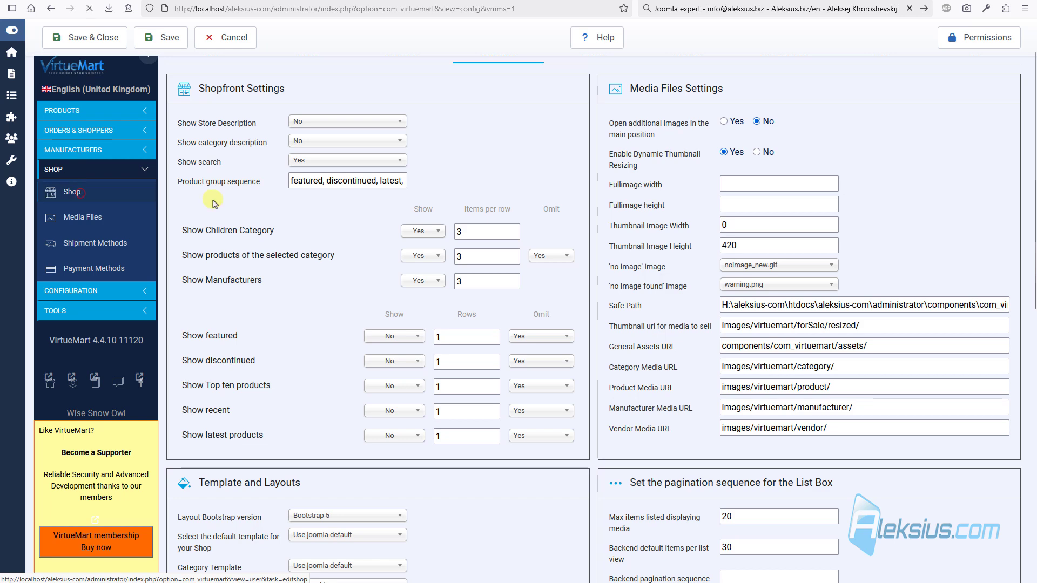
pyautogui.scroll(-15, 335, 158)
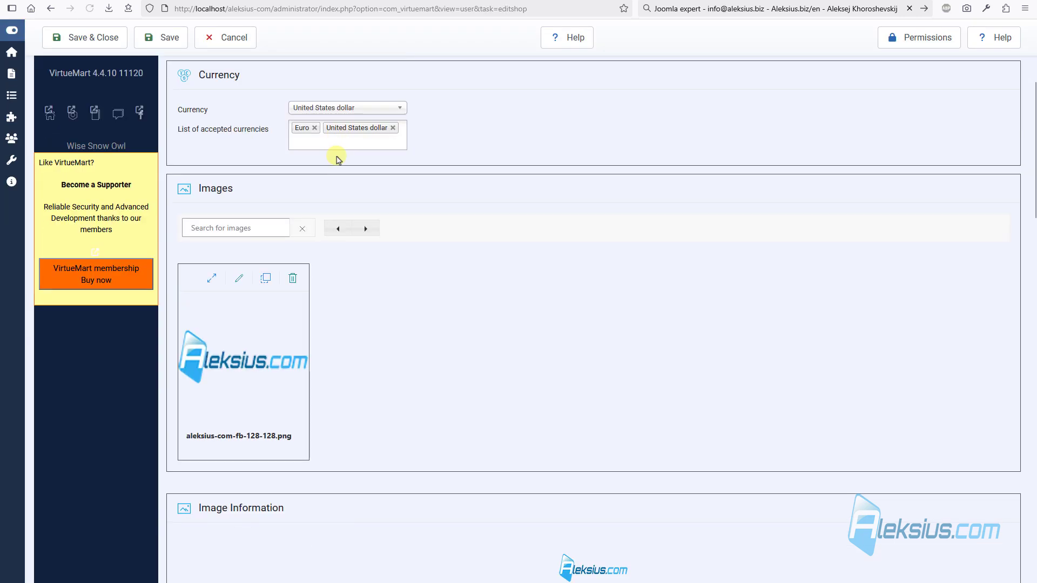
pyautogui.scroll(-3, 336, 160)
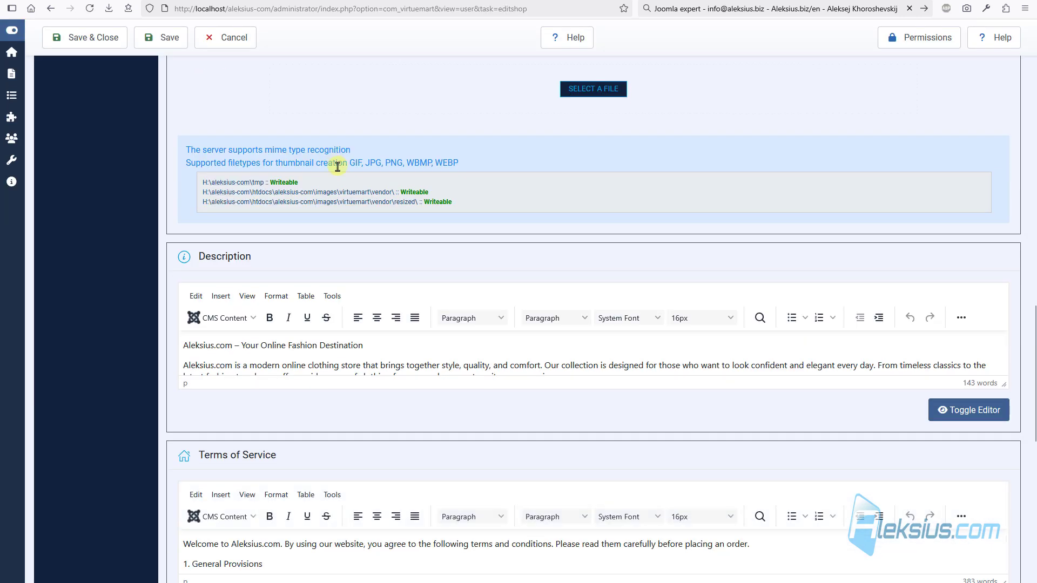
pyautogui.scroll(-2, 337, 166)
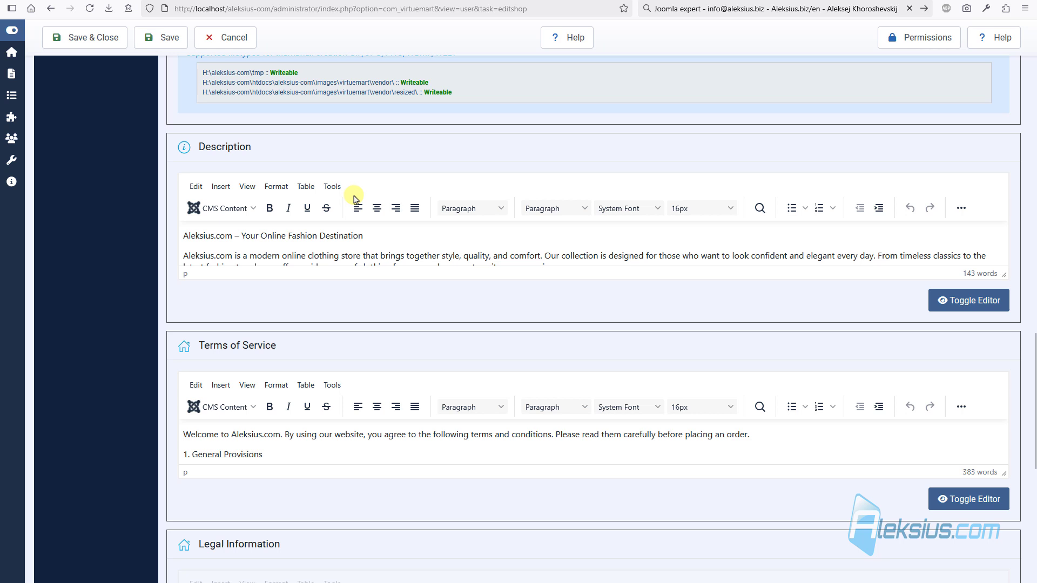
pyautogui.click(230, 37)
pyautogui.click(96, 239)
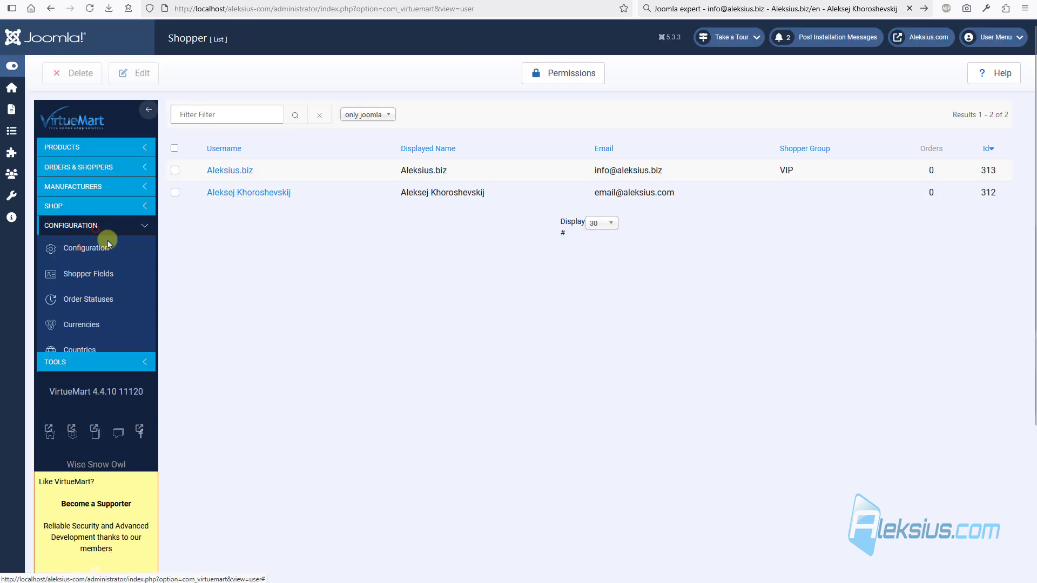
pyautogui.click(108, 245)
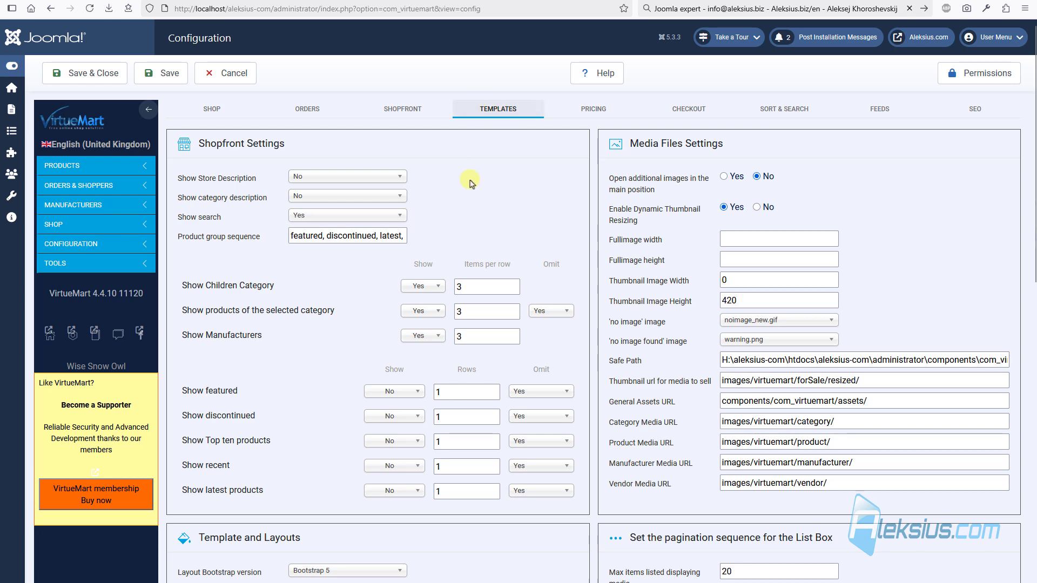
pyautogui.scroll(-3, 464, 194)
pyautogui.scroll(3, 446, 190)
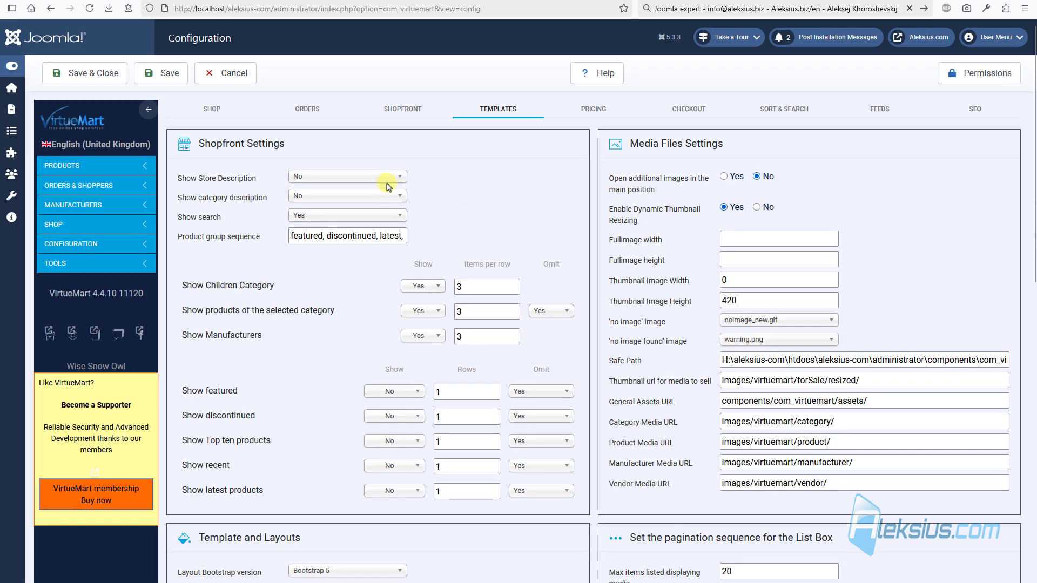
pyautogui.click(322, 178)
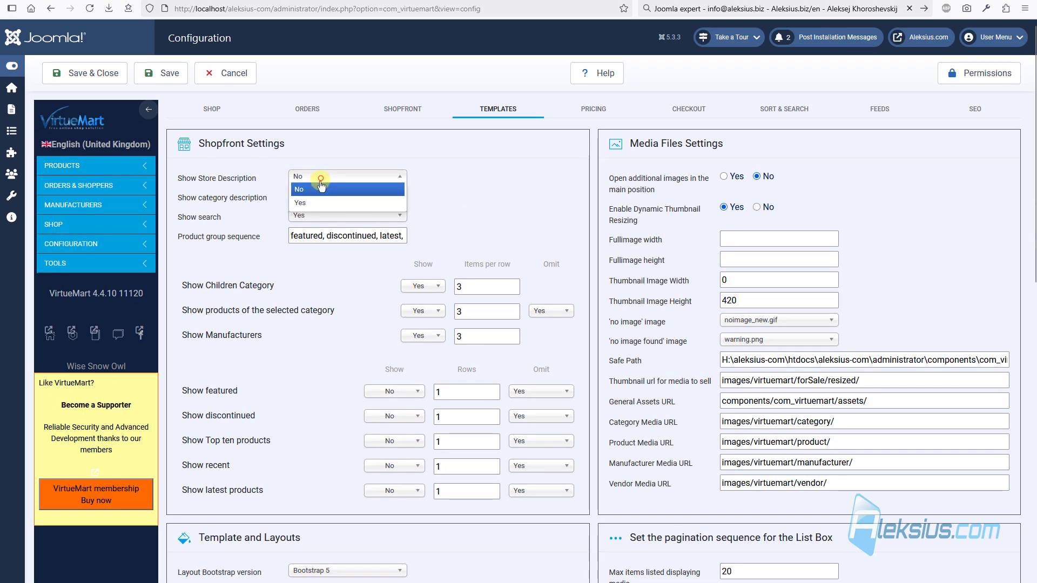
pyautogui.click(322, 197)
pyautogui.click(165, 75)
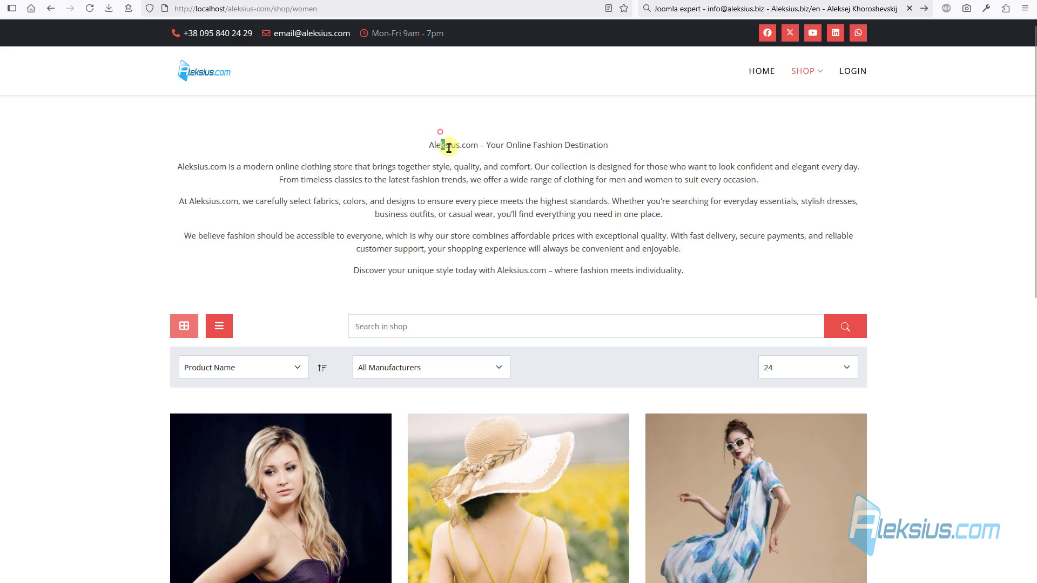
pyautogui.moveTo(449, 147); pyautogui.dragTo(570, 270)
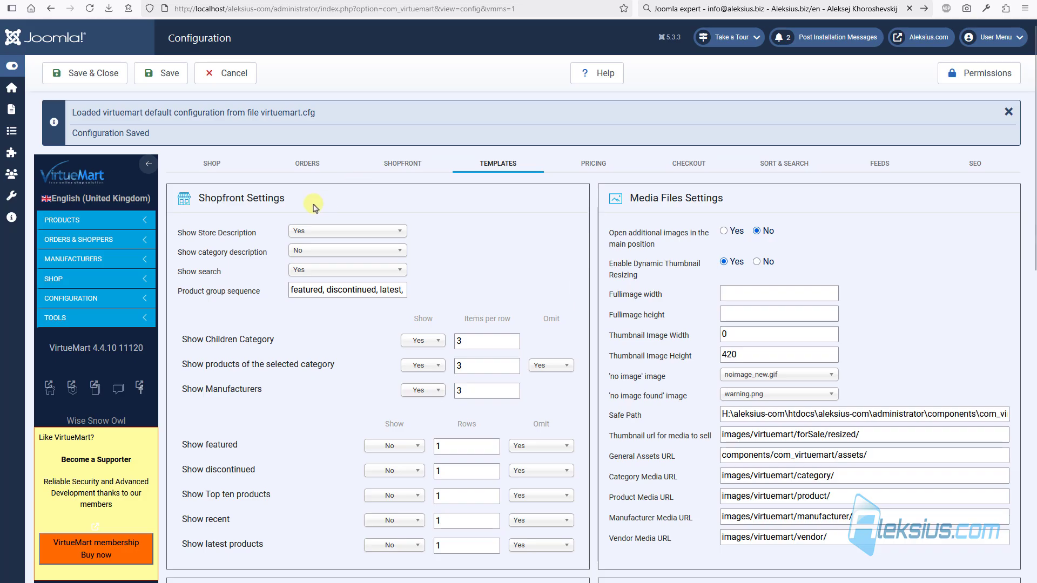
pyautogui.click(311, 231)
pyautogui.click(328, 242)
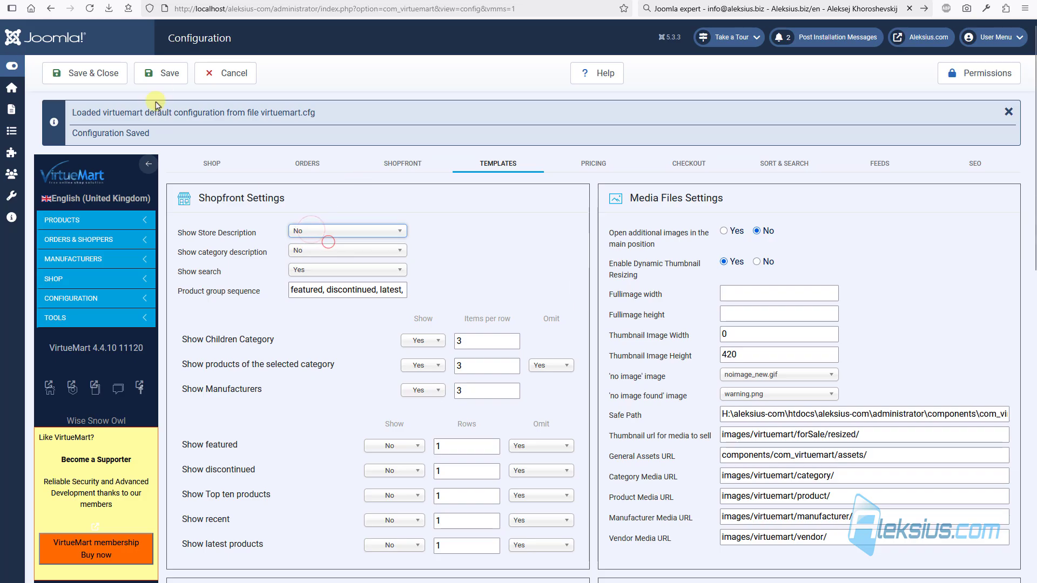
pyautogui.click(167, 72)
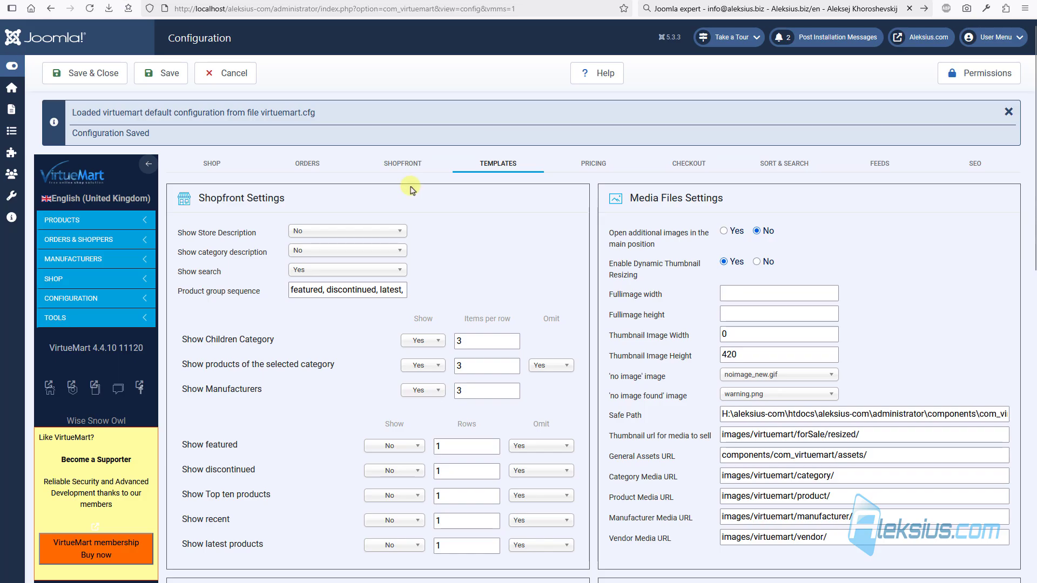
pyautogui.scroll(-3, 413, 184)
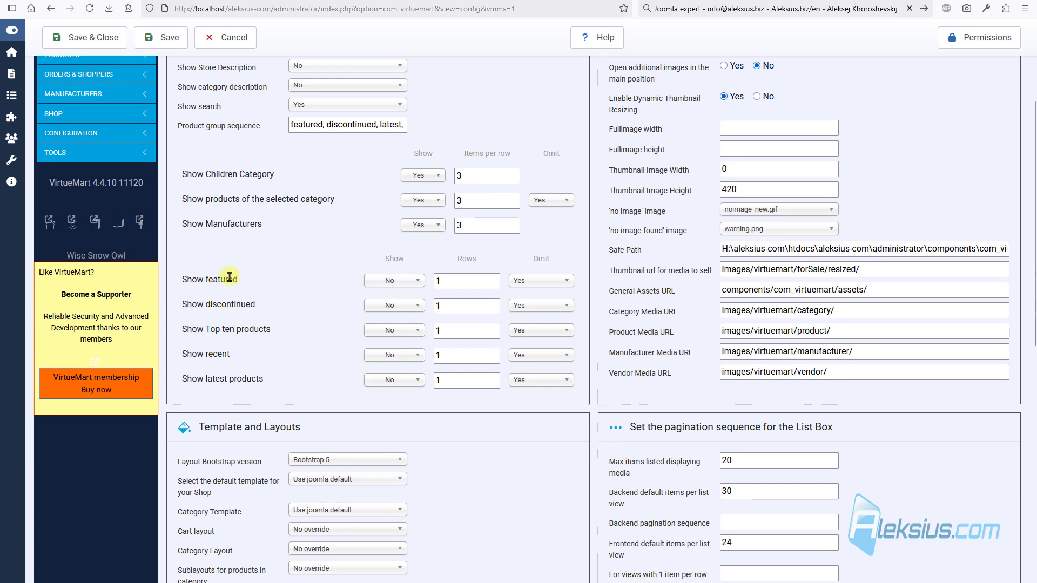
# - Set Show featured to Yes in the Templates settings and save the configuration
pyautogui.click(396, 281)
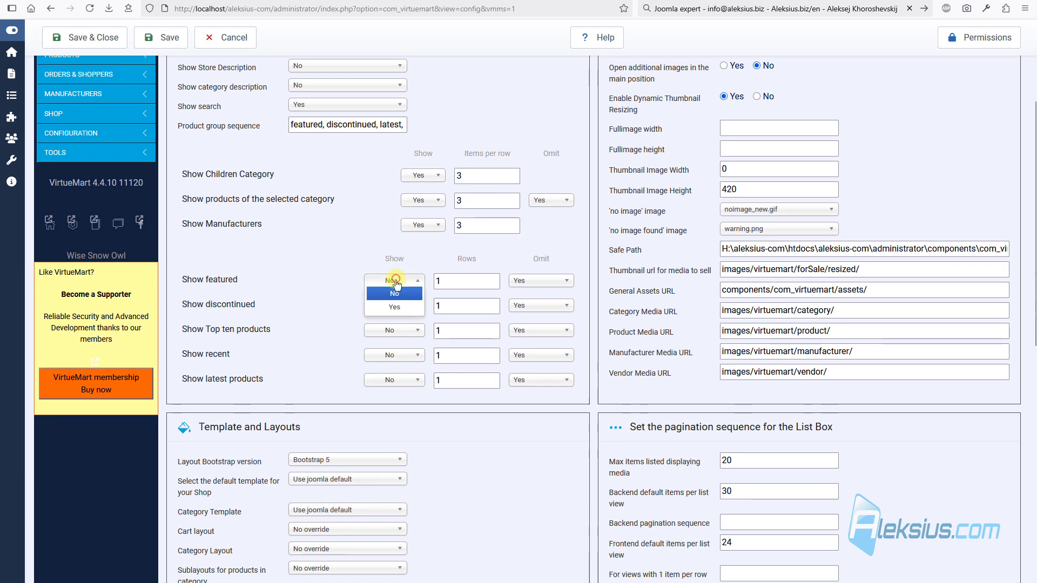
pyautogui.click(402, 304)
pyautogui.click(171, 47)
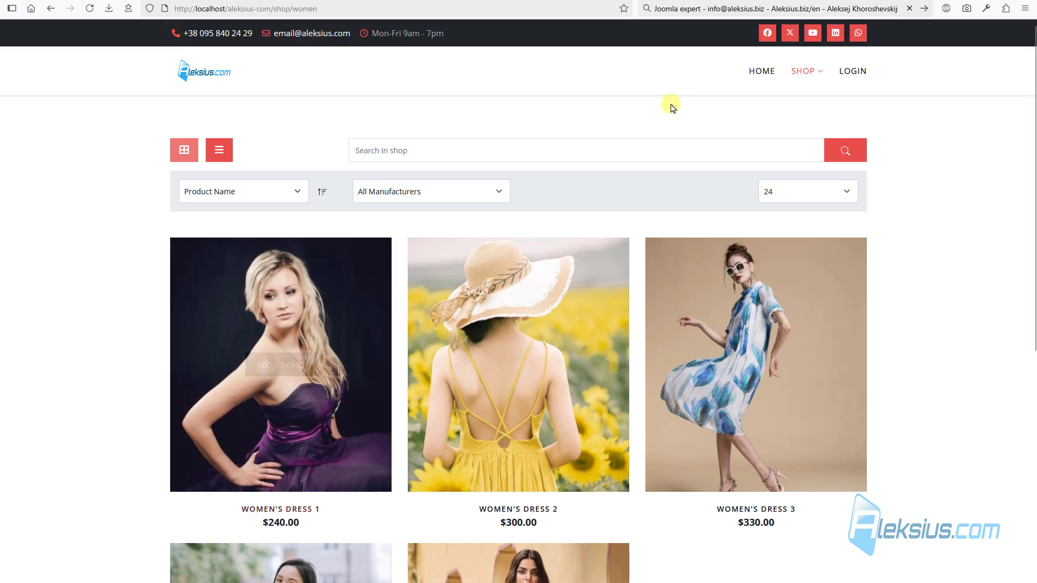
# - Check the shop's Women category, then go to the backend Products list
pyautogui.moveTo(827, 78)
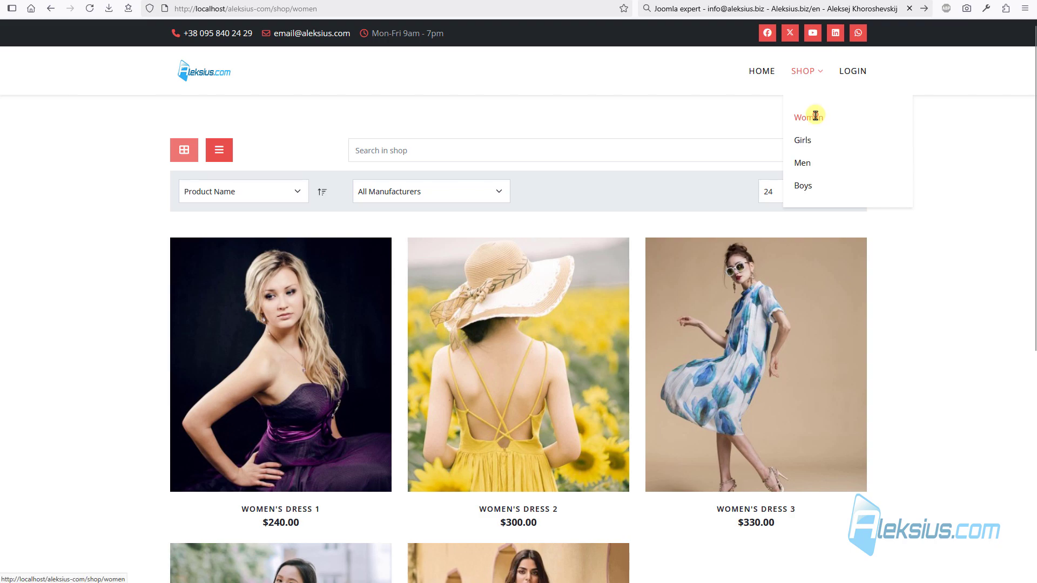
pyautogui.click(815, 113)
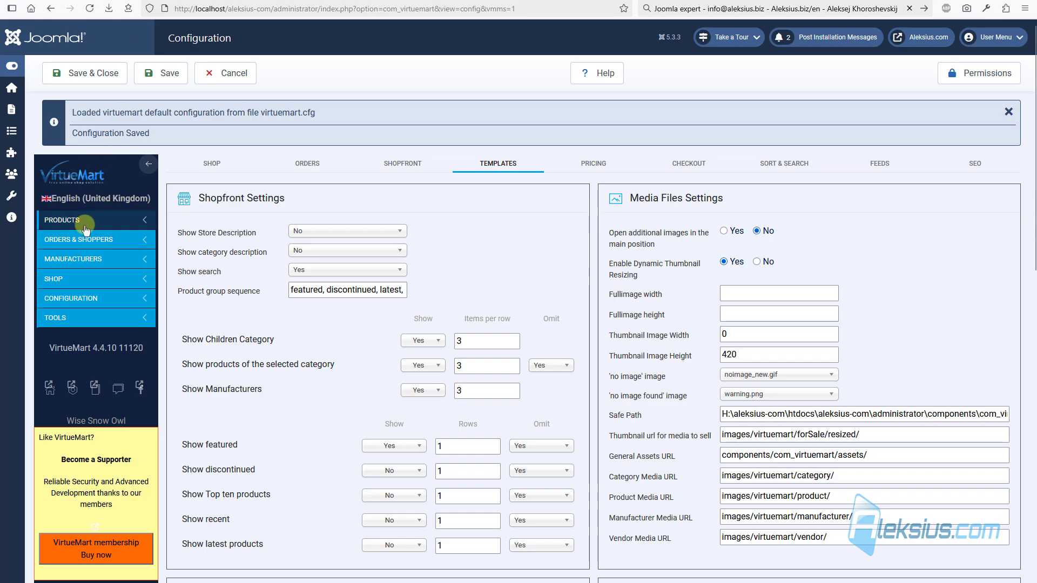
pyautogui.click(65, 220)
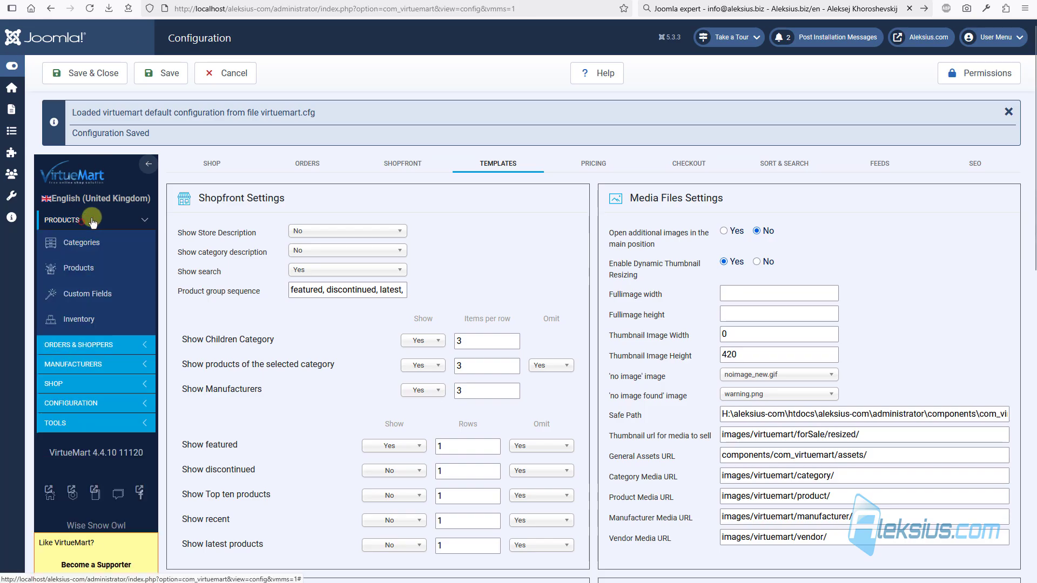
pyautogui.click(82, 270)
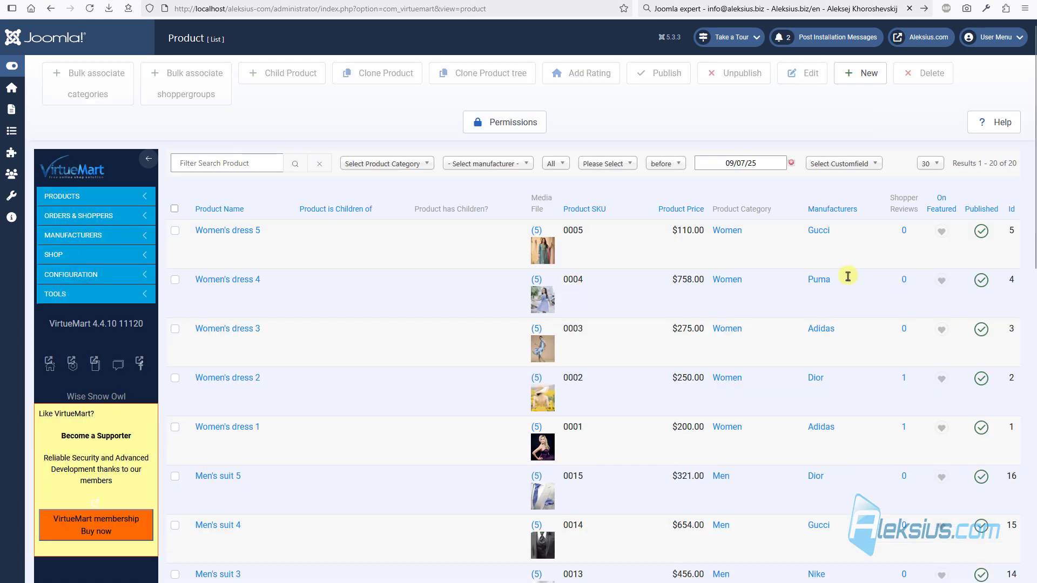
# - Mark Women's dress 5, 3 and 1 as featured products
pyautogui.click(941, 231)
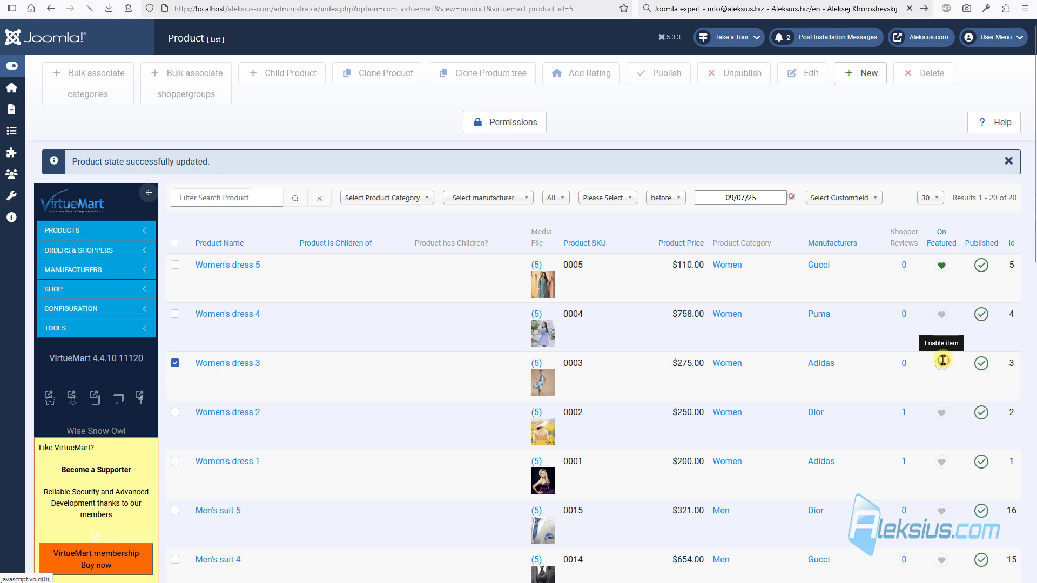
pyautogui.click(943, 361)
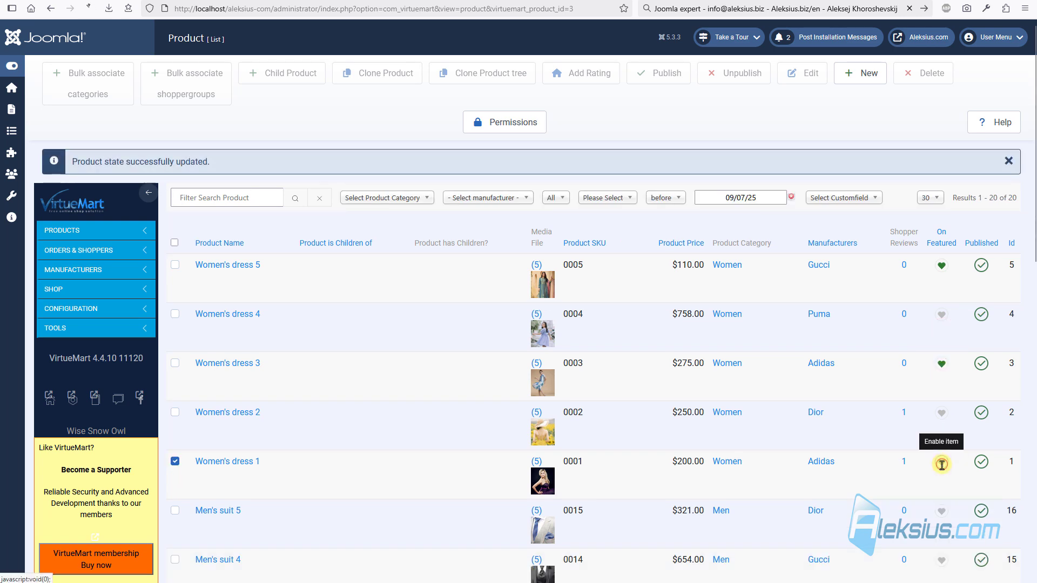
pyautogui.click(941, 465)
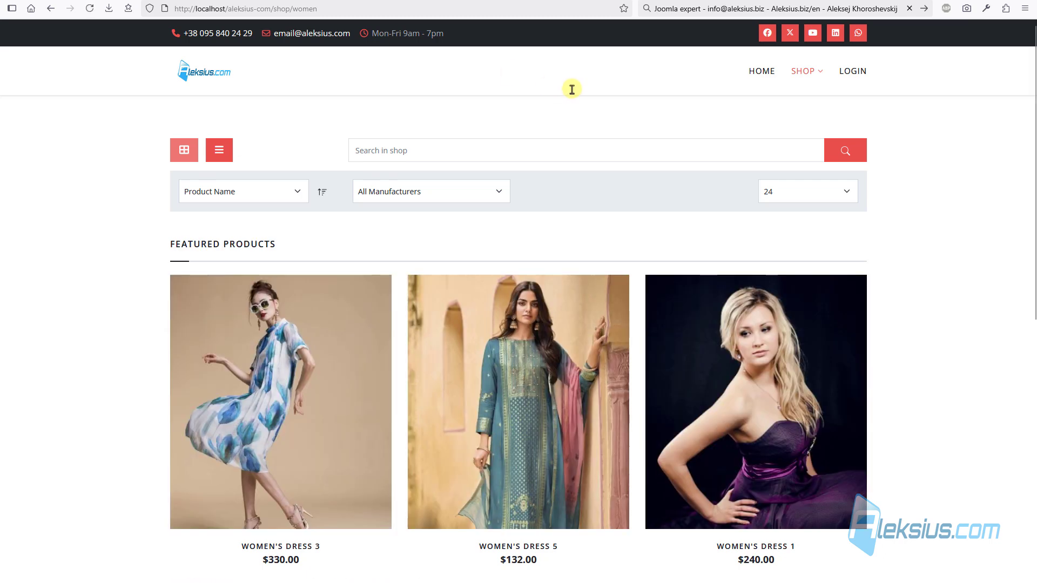
pyautogui.scroll(-9, 190, 212)
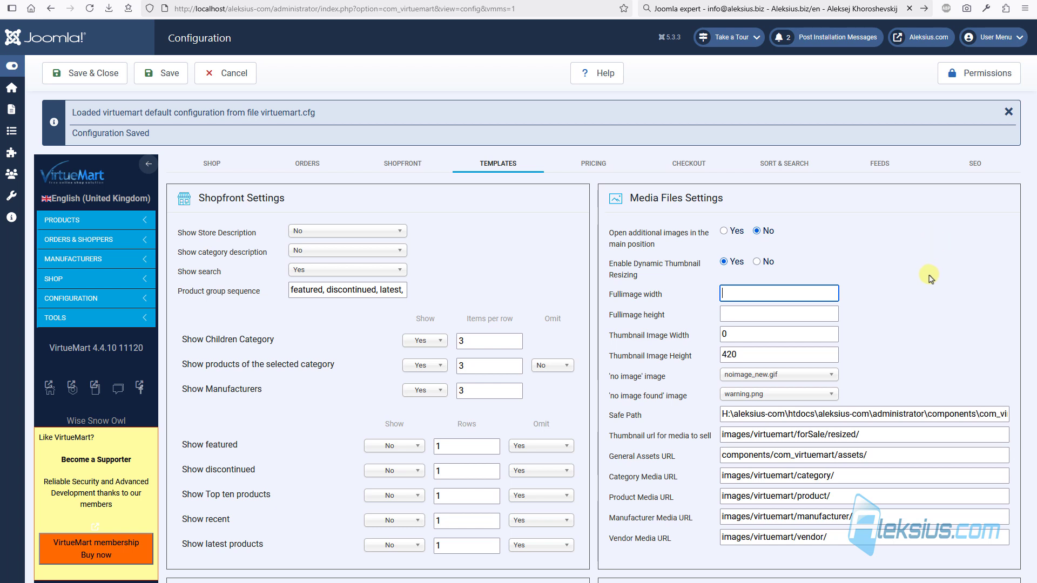
# - Change Frontend default items per list view from 24 to 3 and save
pyautogui.click(931, 279)
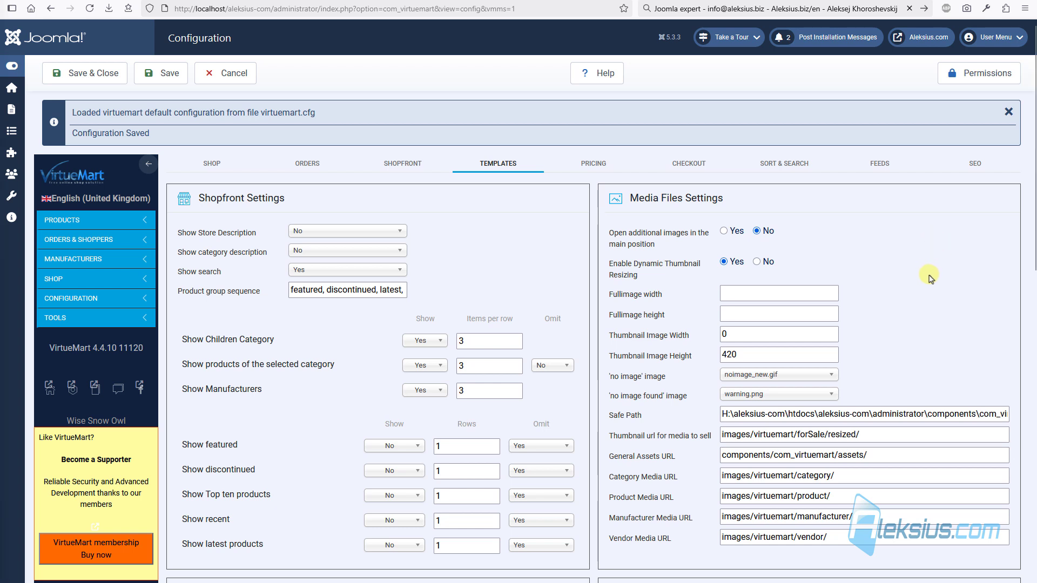
pyautogui.scroll(-10, 906, 282)
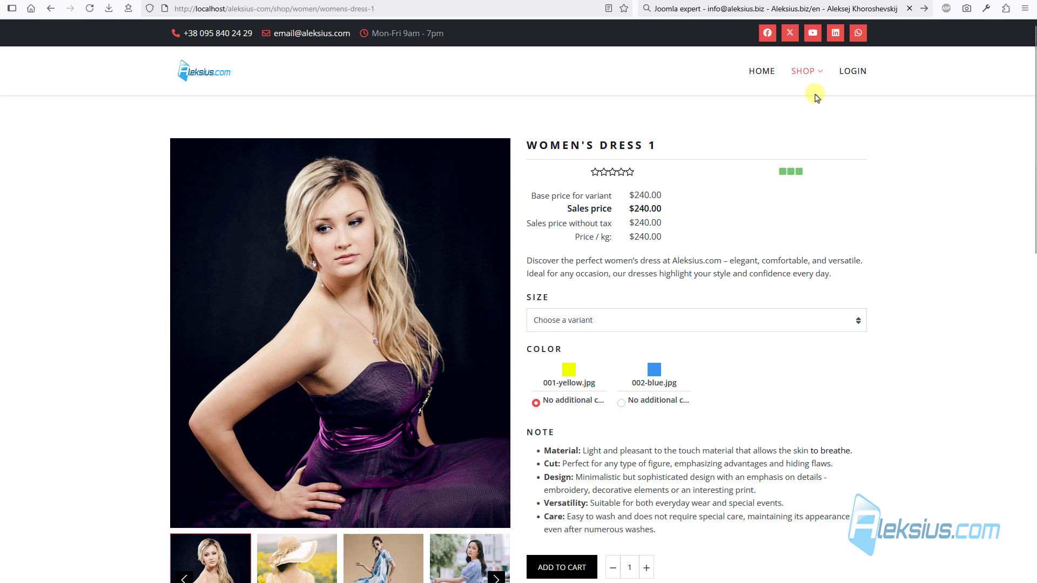
pyautogui.moveTo(809, 92)
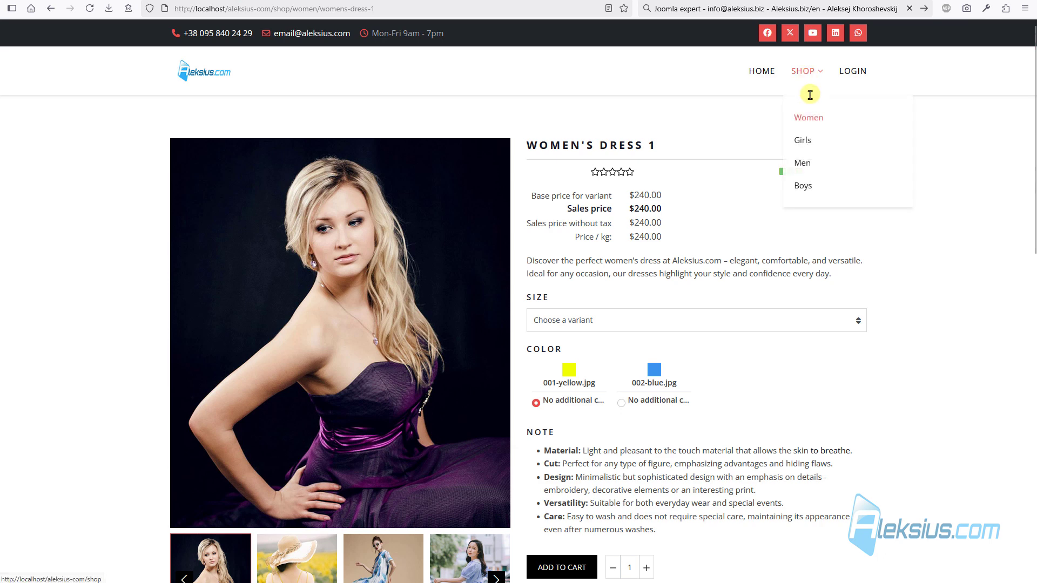
pyautogui.click(807, 122)
pyautogui.scroll(-4, 387, 222)
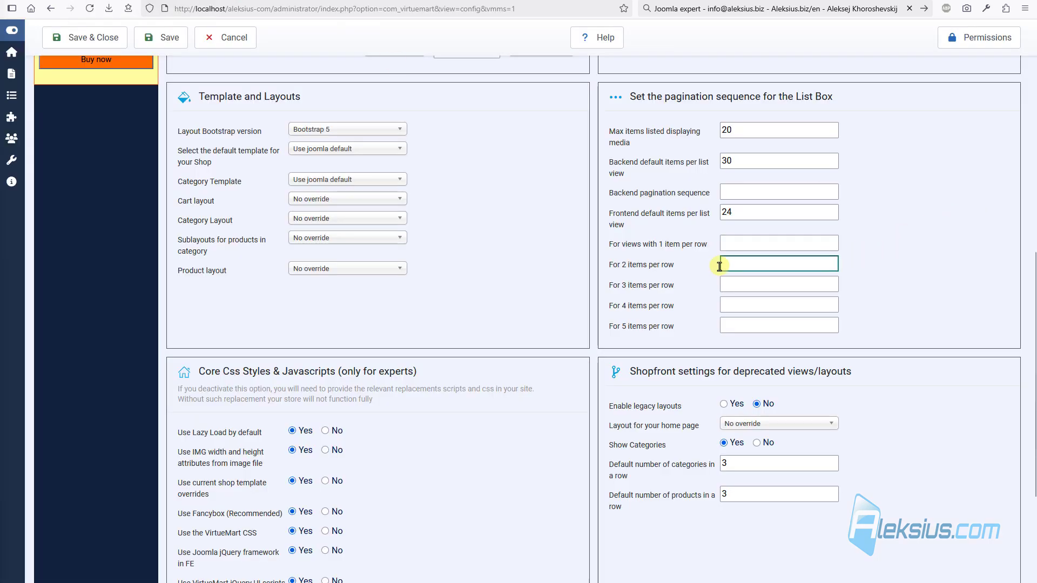
pyautogui.click(635, 216)
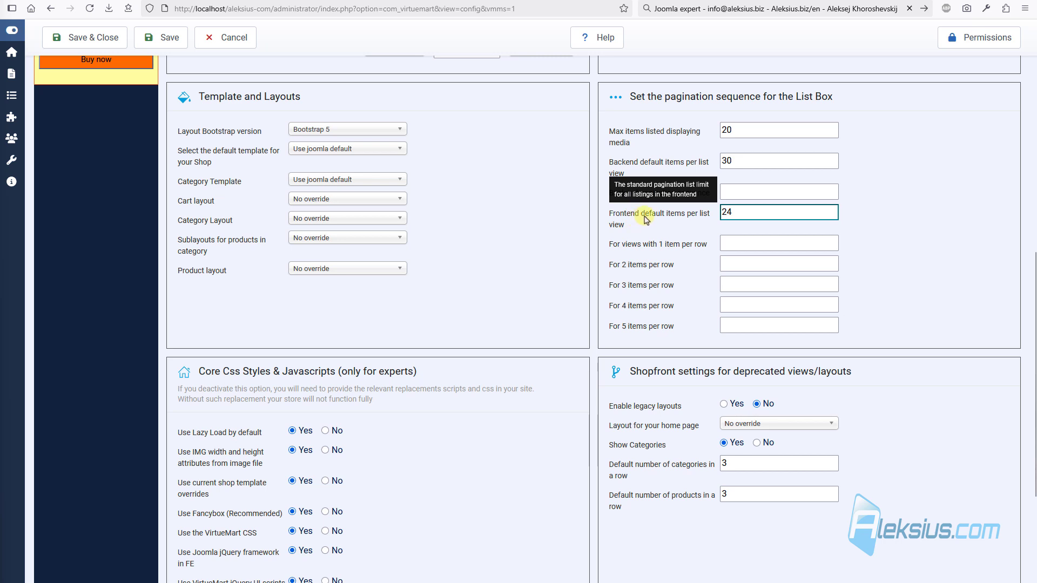
pyautogui.moveTo(783, 211); pyautogui.dragTo(678, 202)
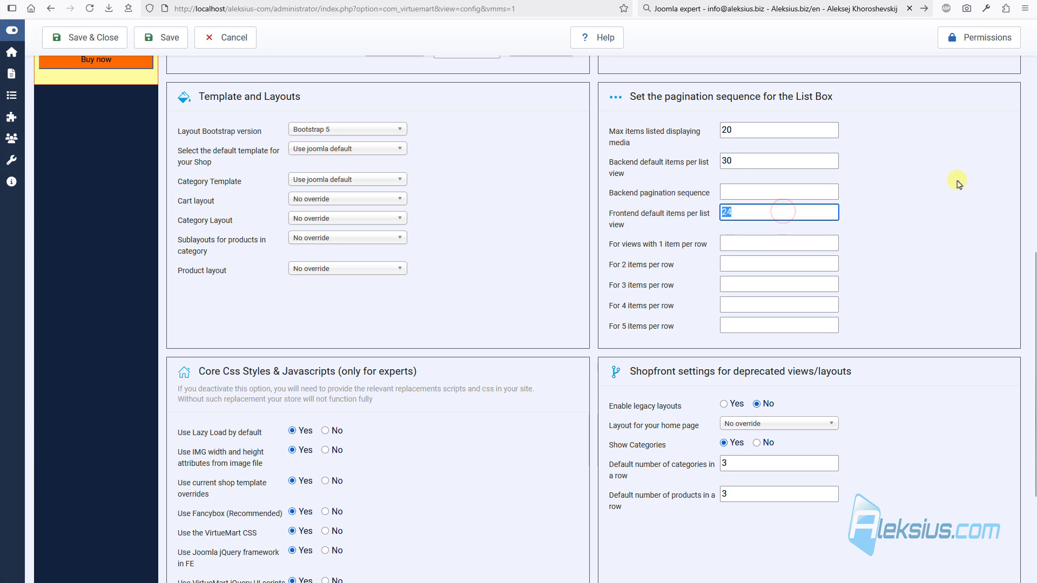
pyautogui.write('3')
pyautogui.click(161, 37)
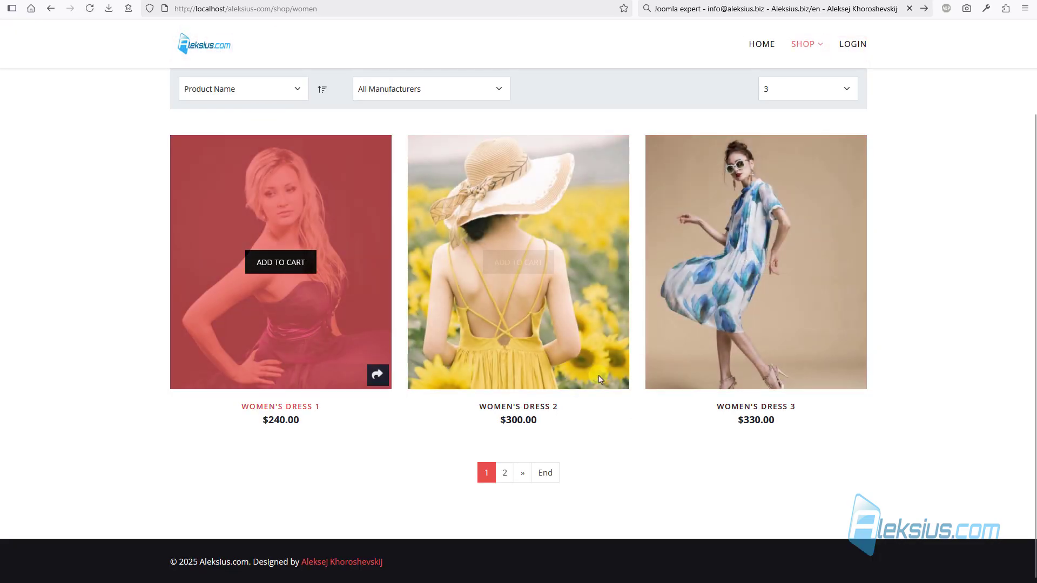
# - Test the Women shop paging: page 2, back to page 1, then 15 per page
pyautogui.click(506, 473)
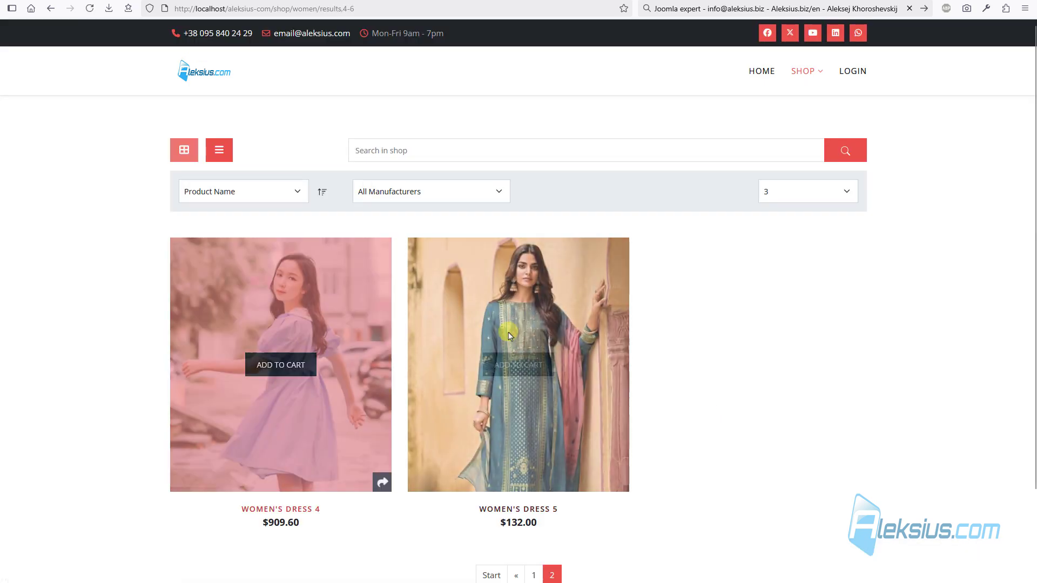
pyautogui.click(533, 575)
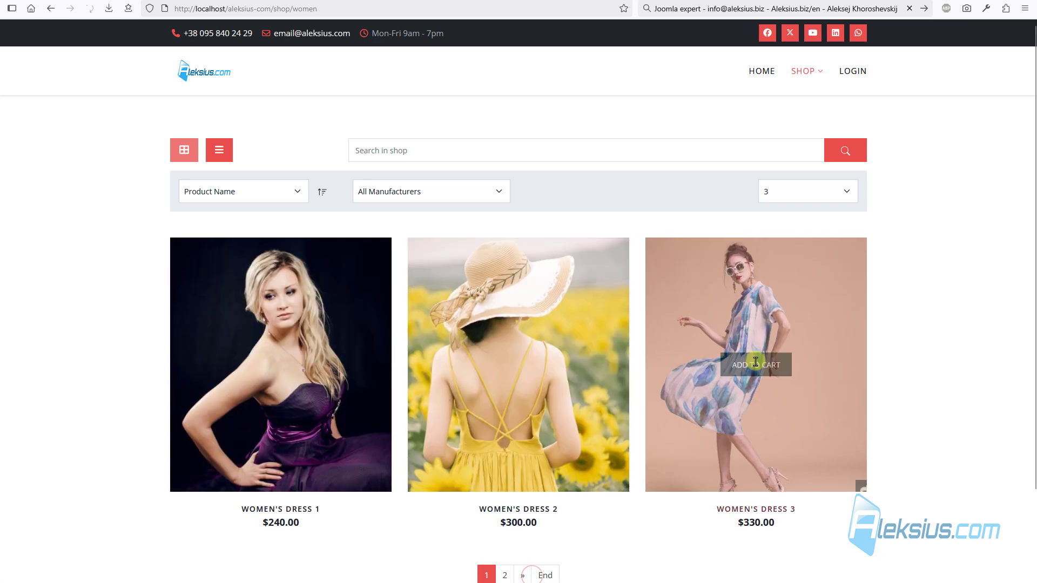
pyautogui.click(822, 194)
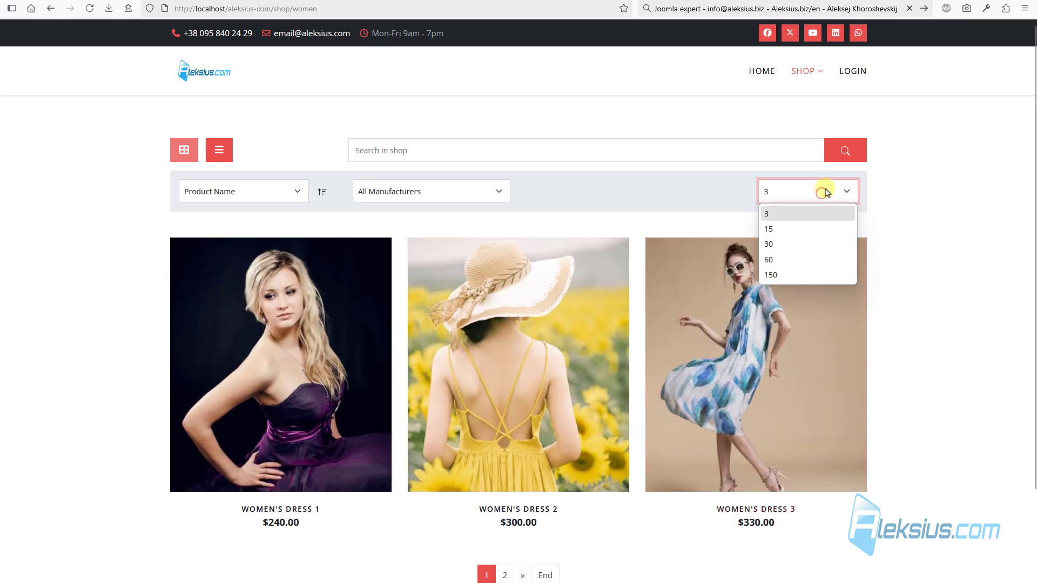
pyautogui.click(810, 228)
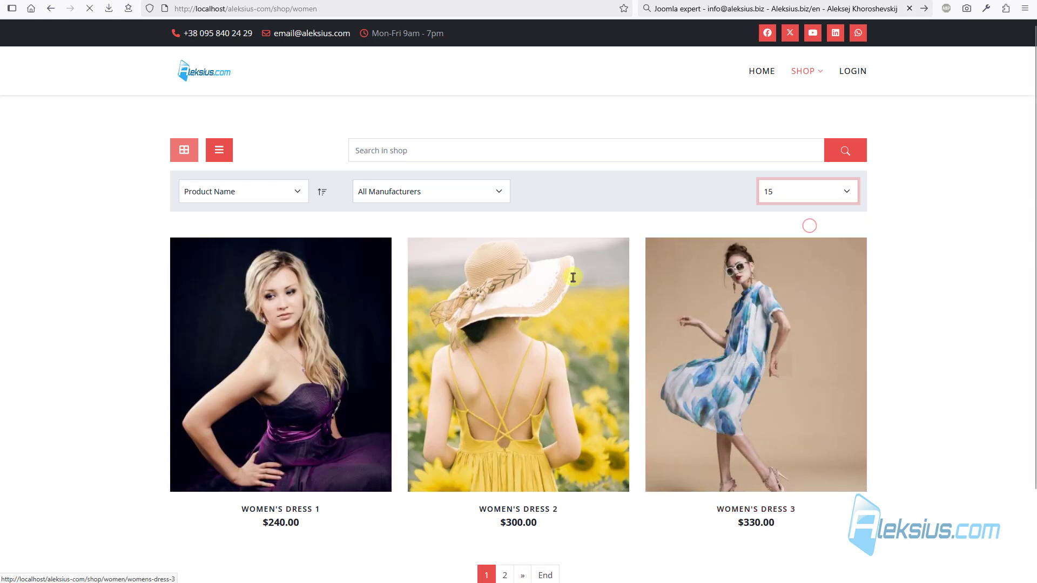
pyautogui.scroll(-5, 535, 290)
pyautogui.scroll(5, 536, 294)
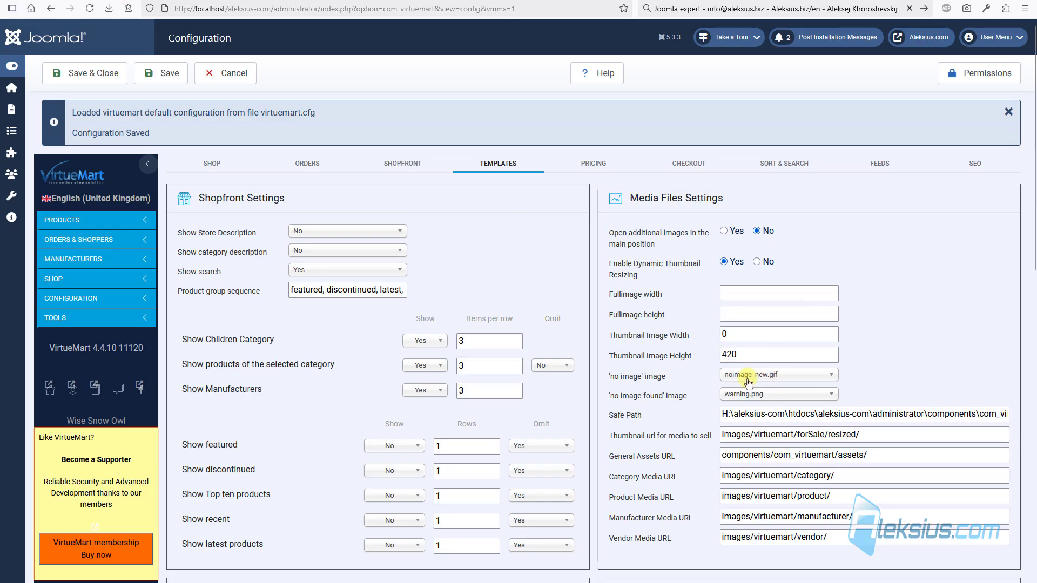
# - Resave the shop configuration from the items-per-list settings
pyautogui.scroll(-6, 748, 383)
pyautogui.click(743, 377)
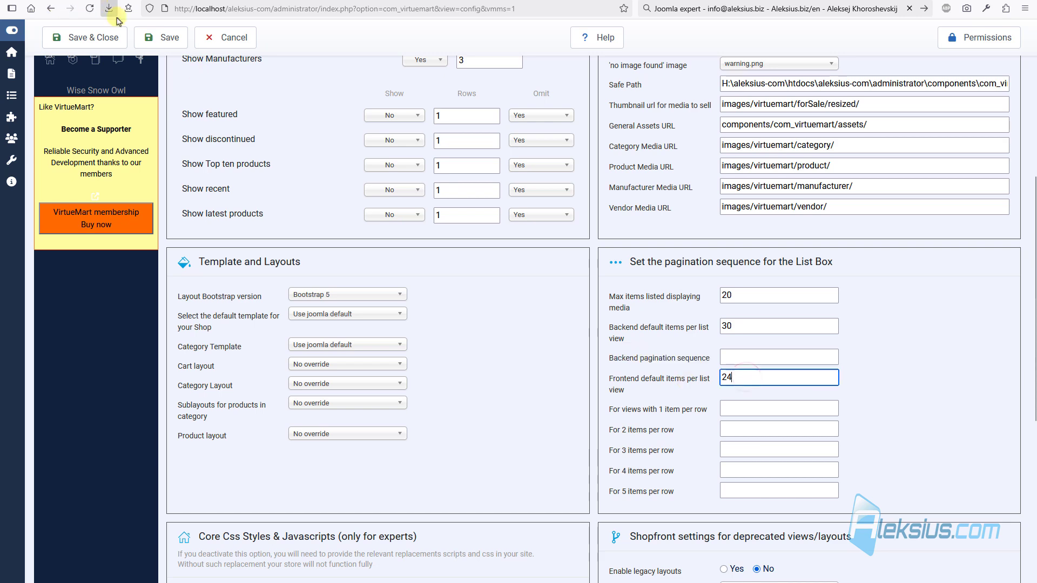
pyautogui.click(162, 38)
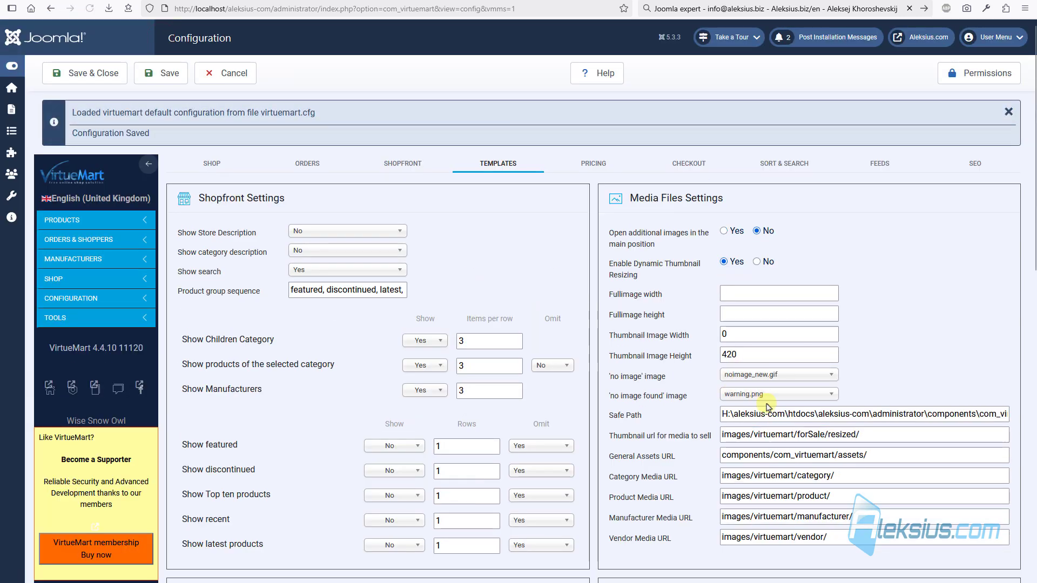
pyautogui.scroll(-5, 767, 406)
pyautogui.click(753, 383)
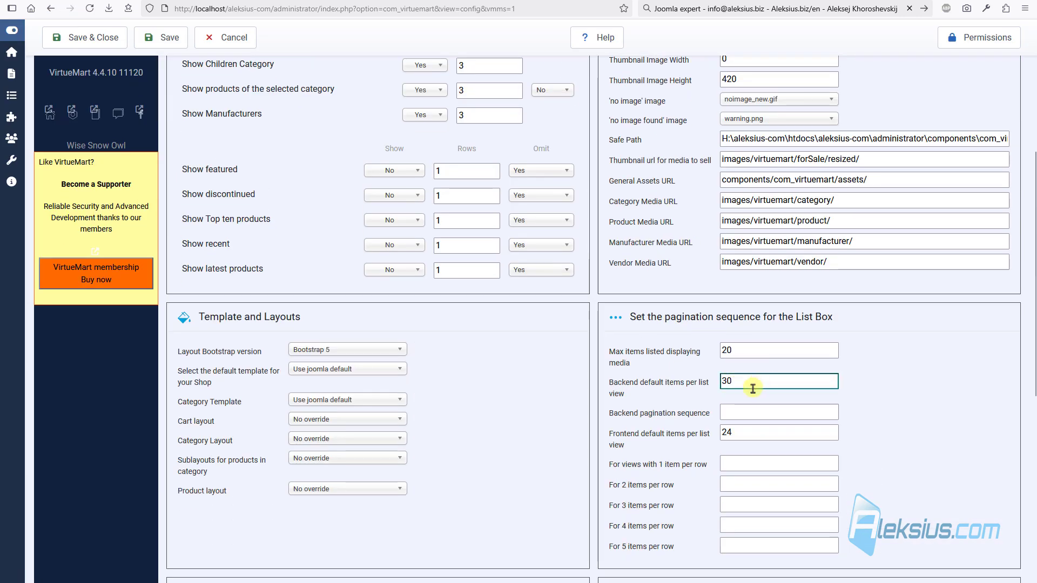
pyautogui.moveTo(651, 400)
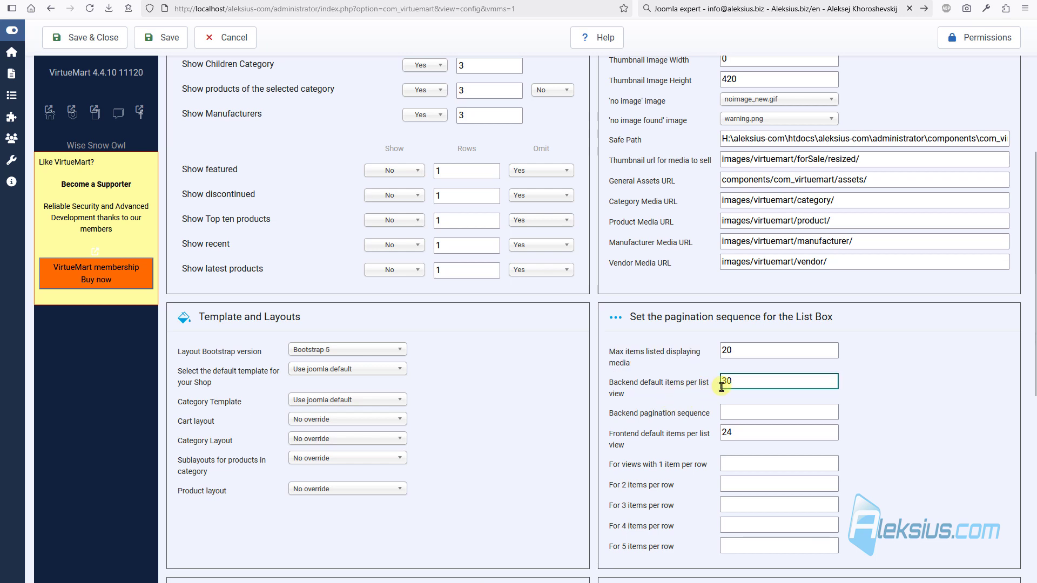
pyautogui.press('Return')
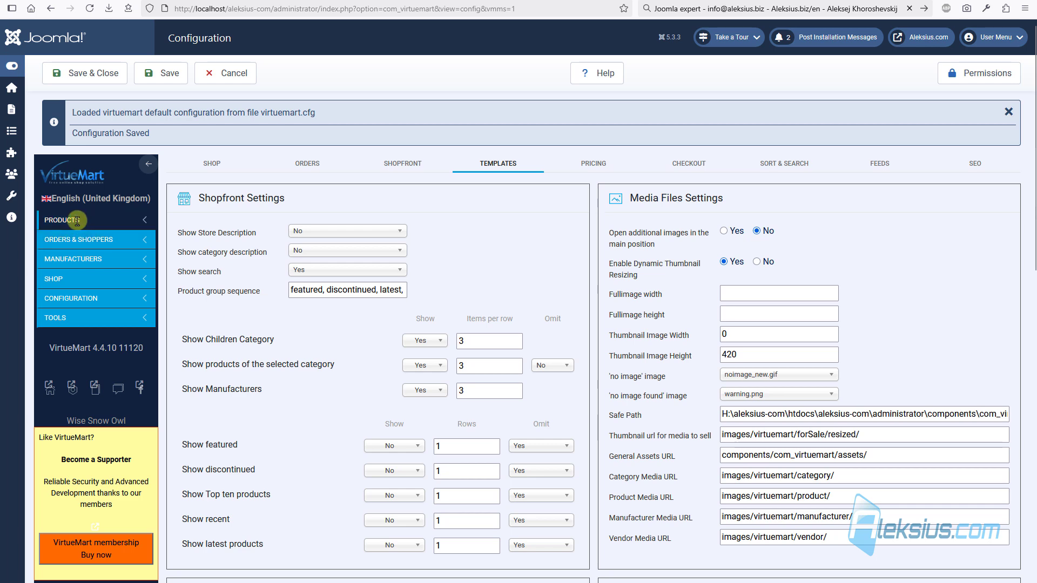
# - Open the backend product list and check its items-per-page choices
pyautogui.click(77, 220)
pyautogui.rightClick(72, 242)
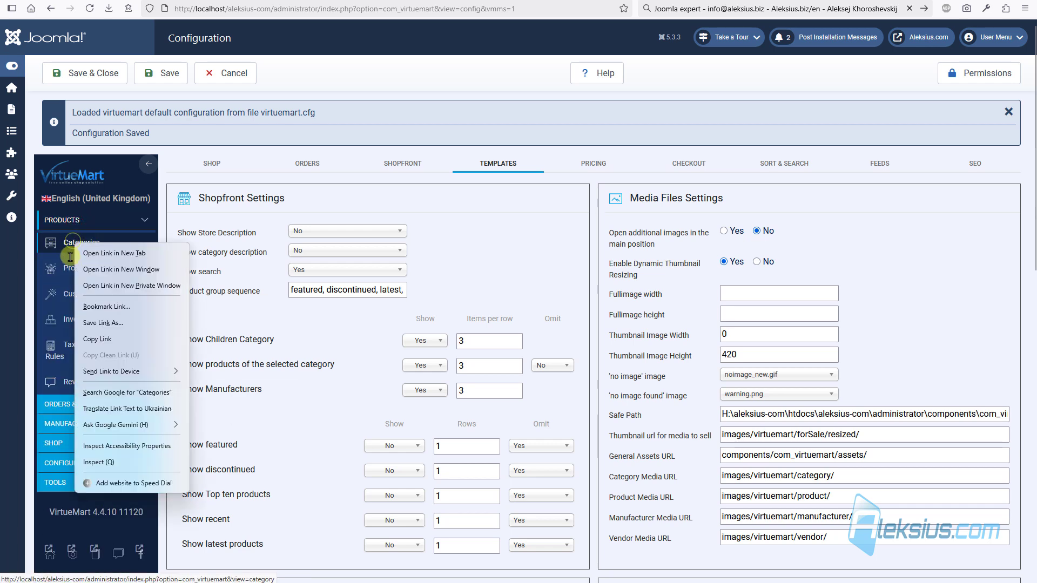
pyautogui.click(69, 268)
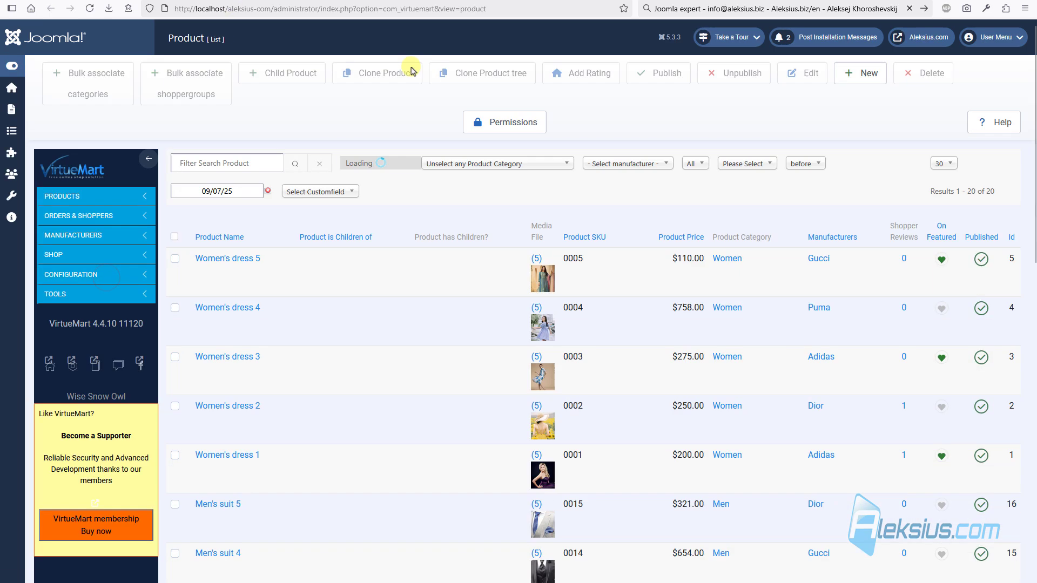
pyautogui.click(938, 169)
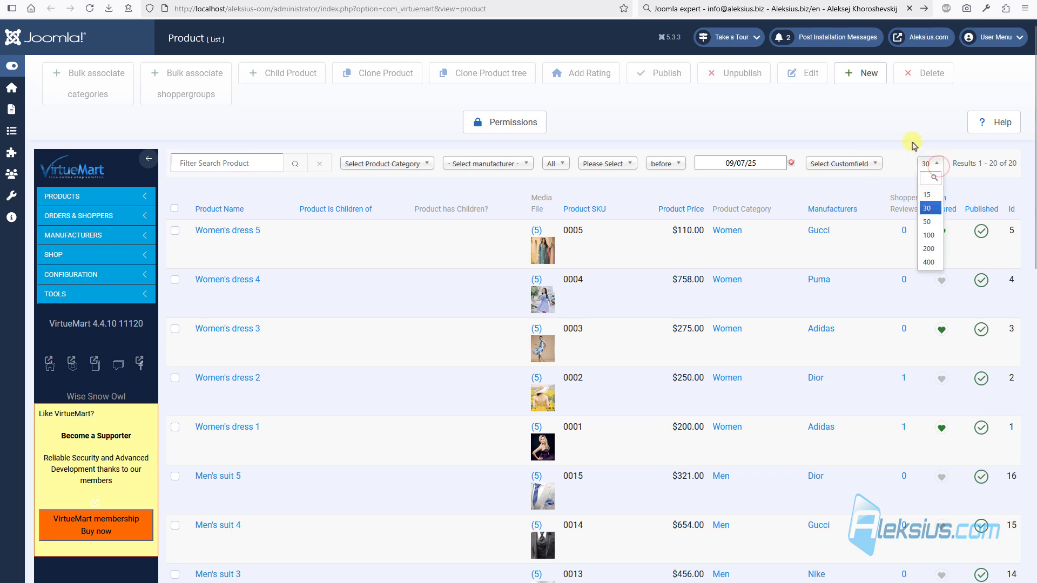
pyautogui.click(902, 119)
pyautogui.scroll(-10, 673, 276)
pyautogui.scroll(4, 674, 280)
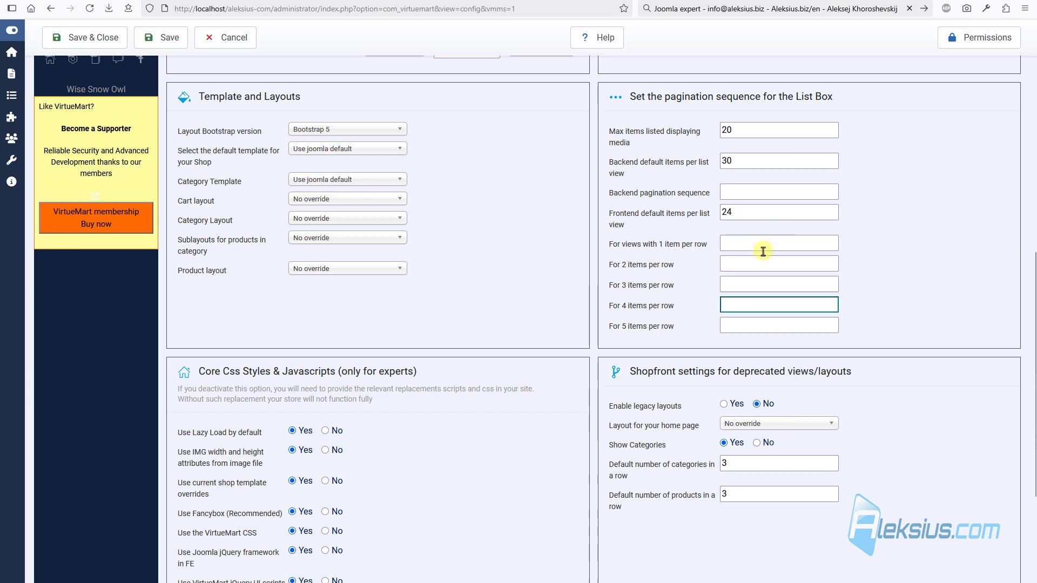
# - Set Backend default items per list view to 10, save, and check product list pages 1 and 2
pyautogui.click(761, 162)
pyautogui.press('BackSpace')
pyautogui.press('BackSpace')
pyautogui.write('10')
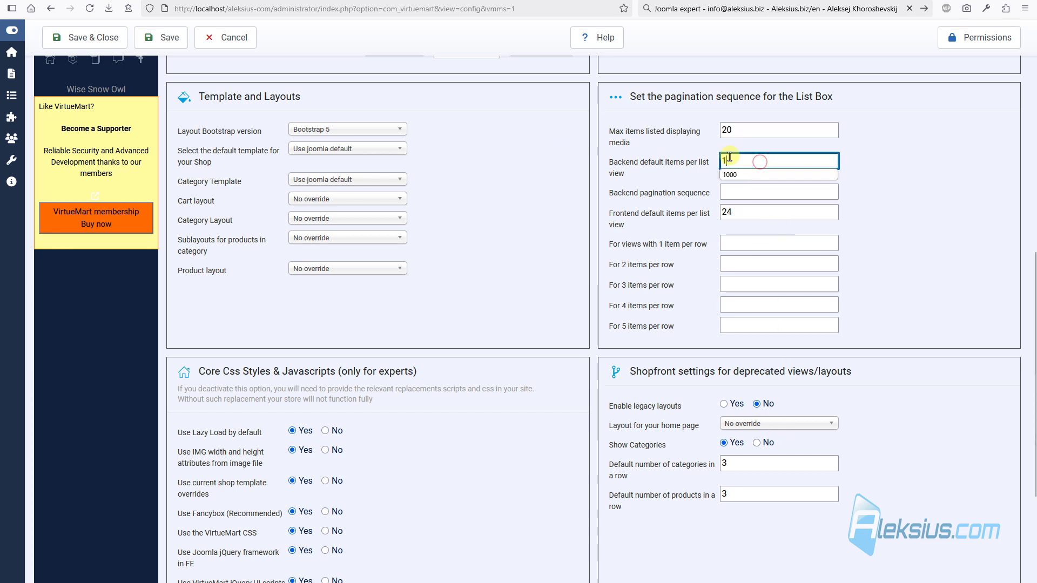
pyautogui.click(151, 35)
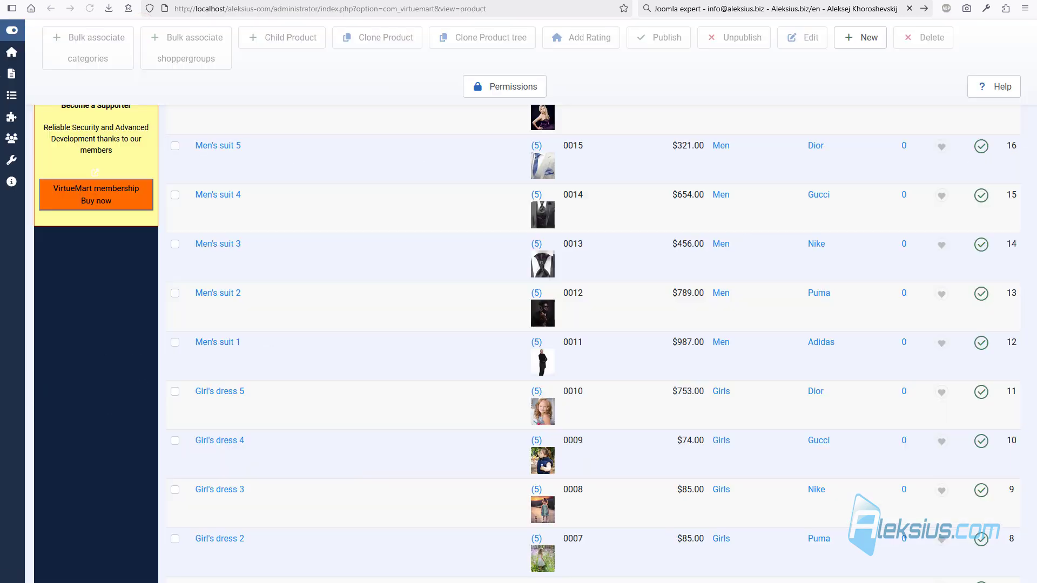
pyautogui.scroll(5, 708, 227)
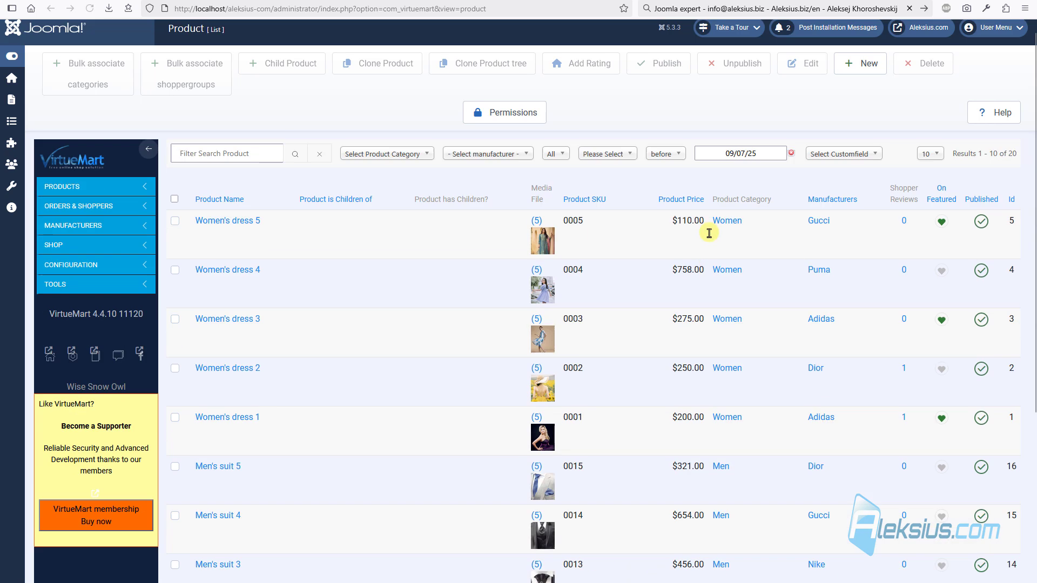
pyautogui.scroll(-5, 542, 432)
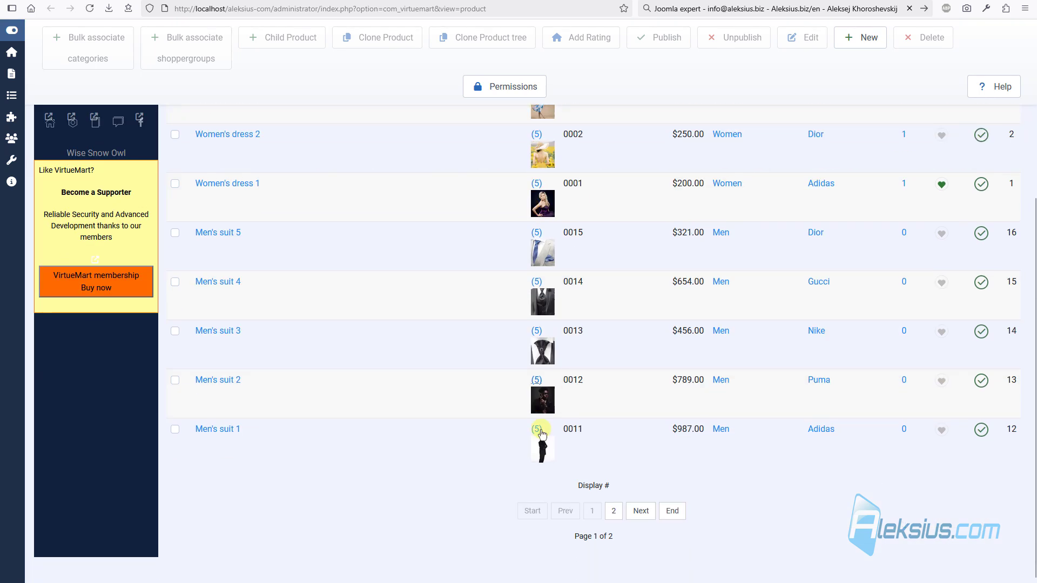
pyautogui.click(614, 517)
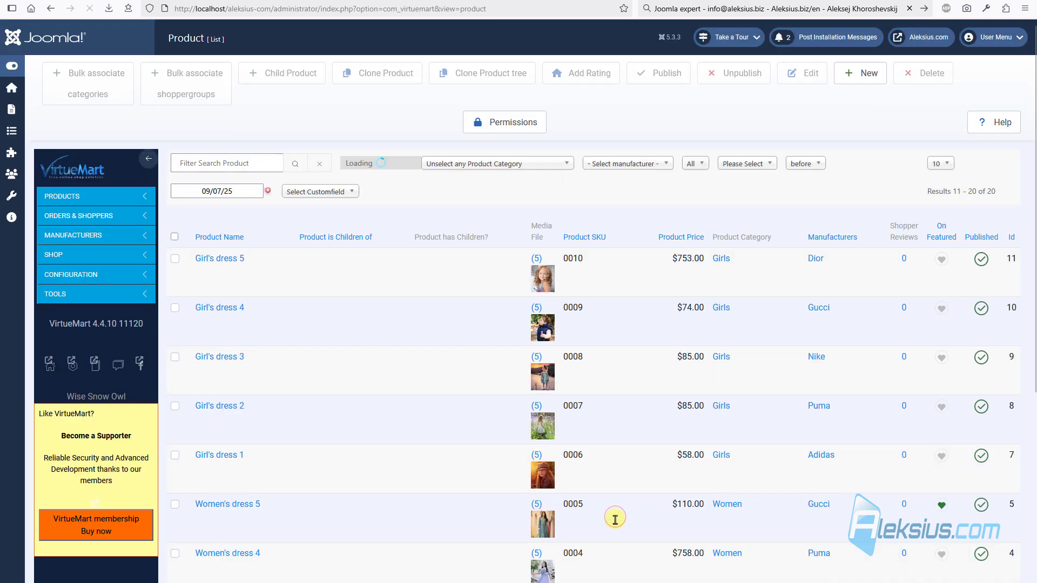
pyautogui.scroll(-5, 600, 516)
pyautogui.click(592, 513)
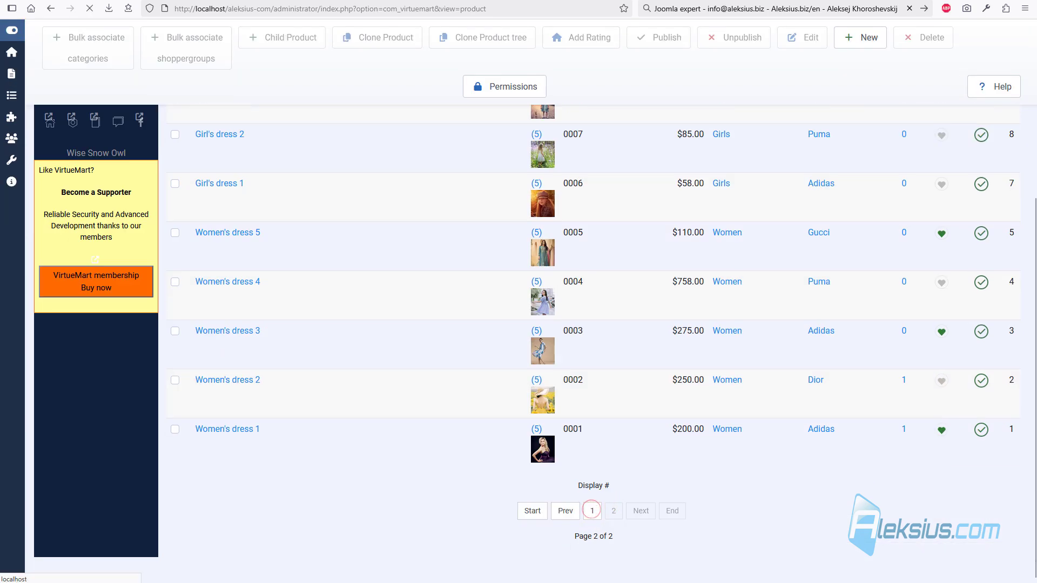
# - Glance at the Women shop page, then set backend items per list to 30 and save
pyautogui.click(303, 0)
pyautogui.scroll(-2, 852, 371)
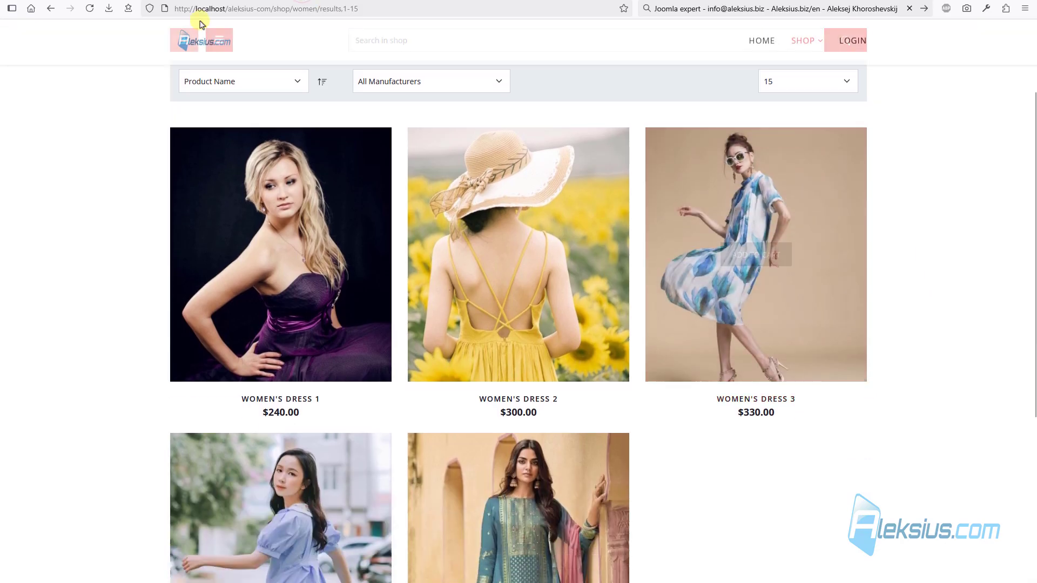
pyautogui.click(211, 0)
pyautogui.scroll(-6, 588, 324)
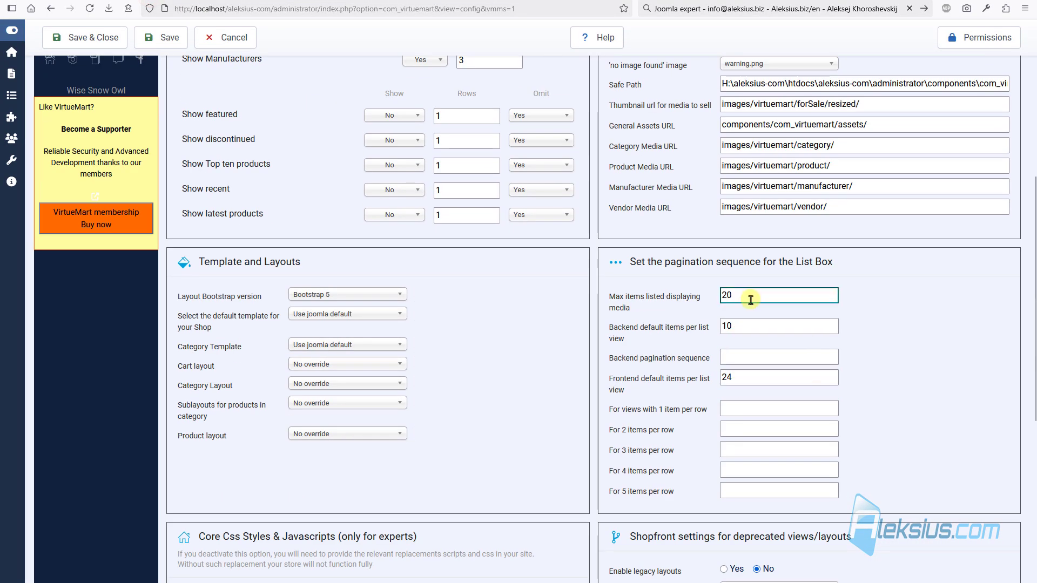
pyautogui.doubleClick(744, 324)
pyautogui.write('3')
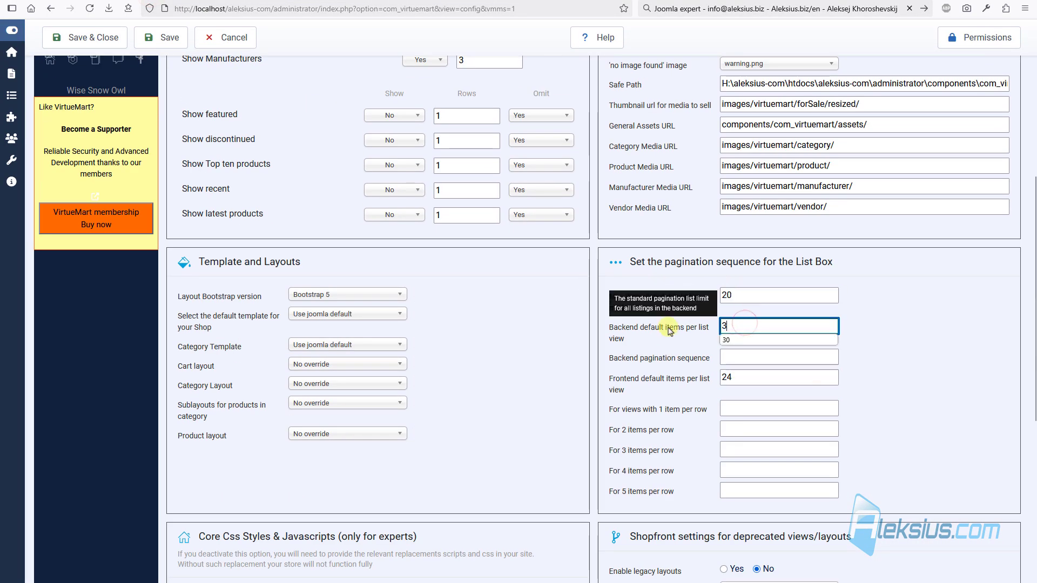
pyautogui.write('0')
pyautogui.click(170, 38)
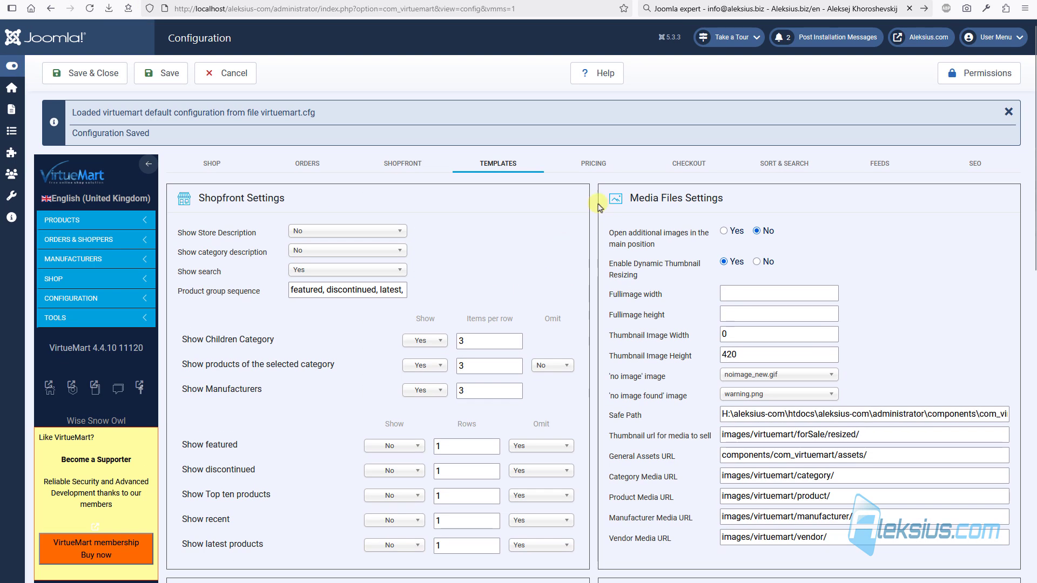
# - On the Pricing tab, hide the Baseprice modificator and Discounted Price without tax labels and save
pyautogui.click(584, 163)
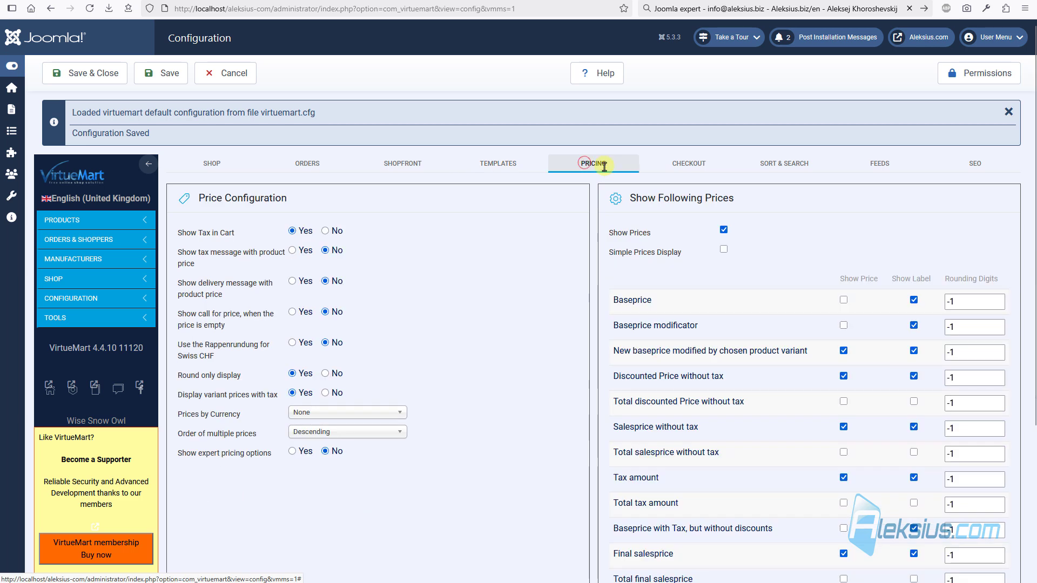
pyautogui.scroll(-5, 588, 166)
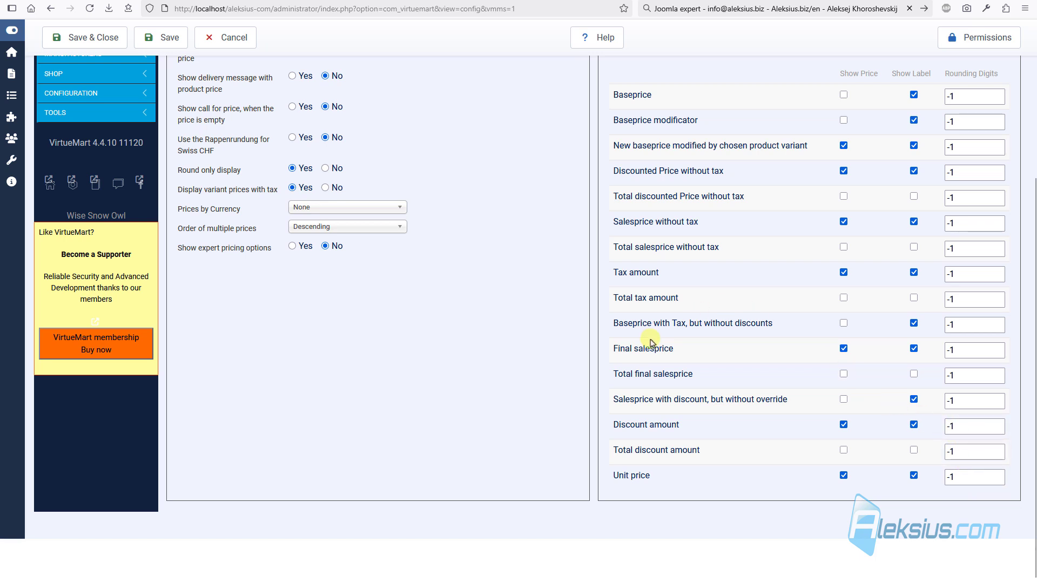
pyautogui.click(914, 121)
pyautogui.click(914, 121)
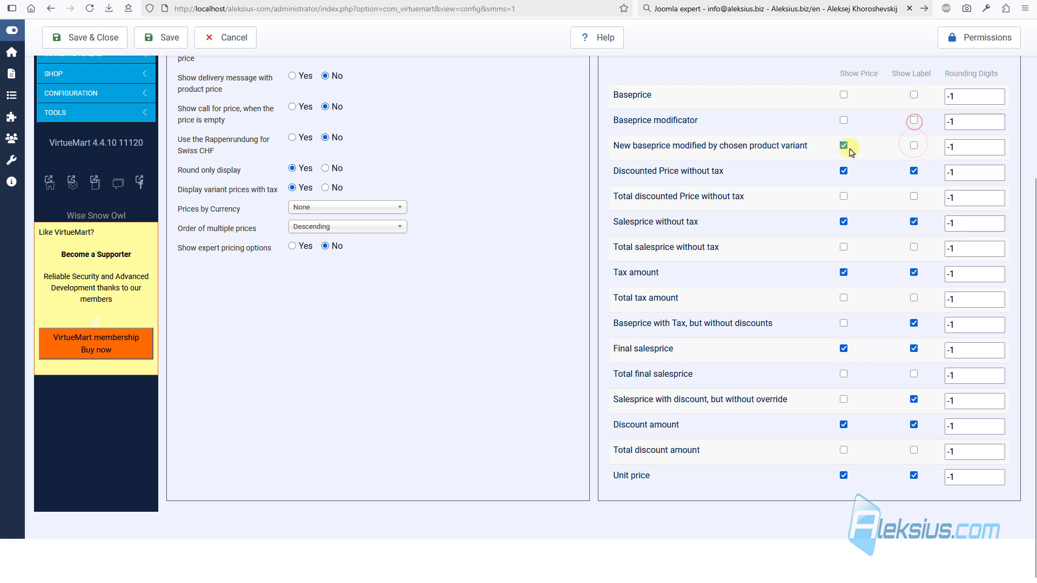
pyautogui.click(914, 171)
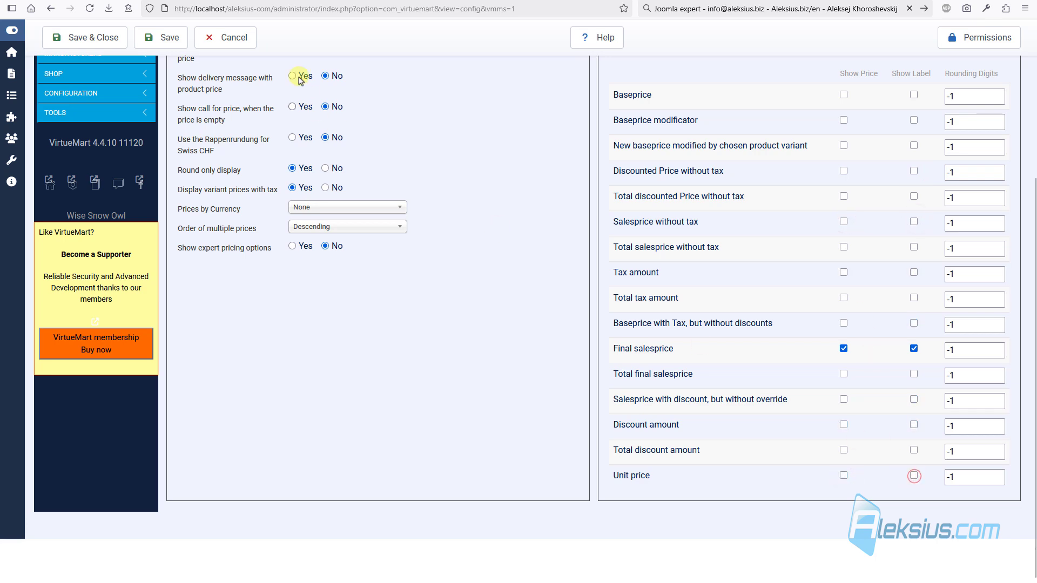
pyautogui.click(165, 41)
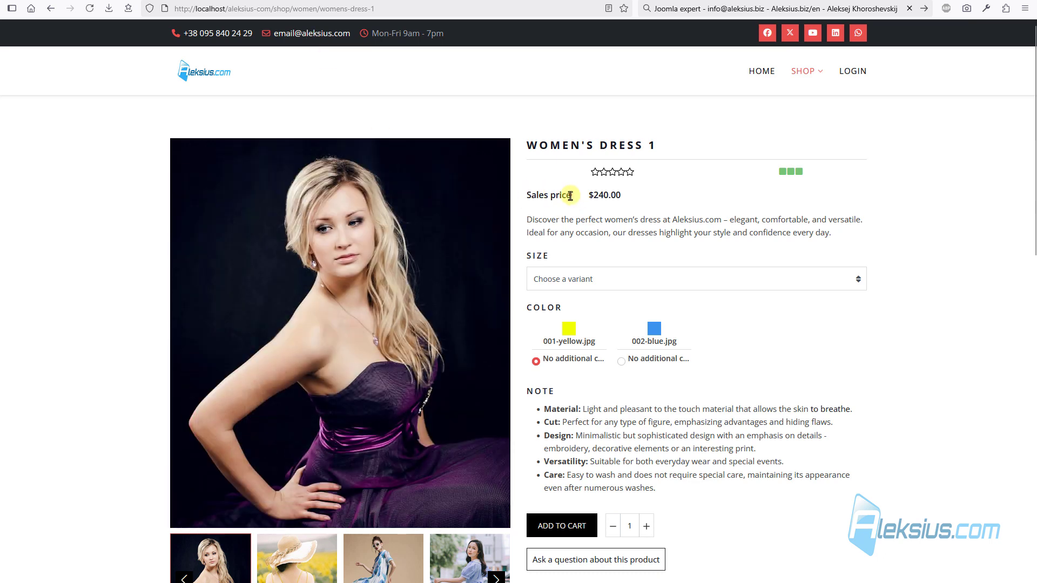
# - Hide the Final salesprice label, save, and reload the product page to see only $240.00
pyautogui.moveTo(570, 195); pyautogui.dragTo(528, 200)
pyautogui.moveTo(533, 207)
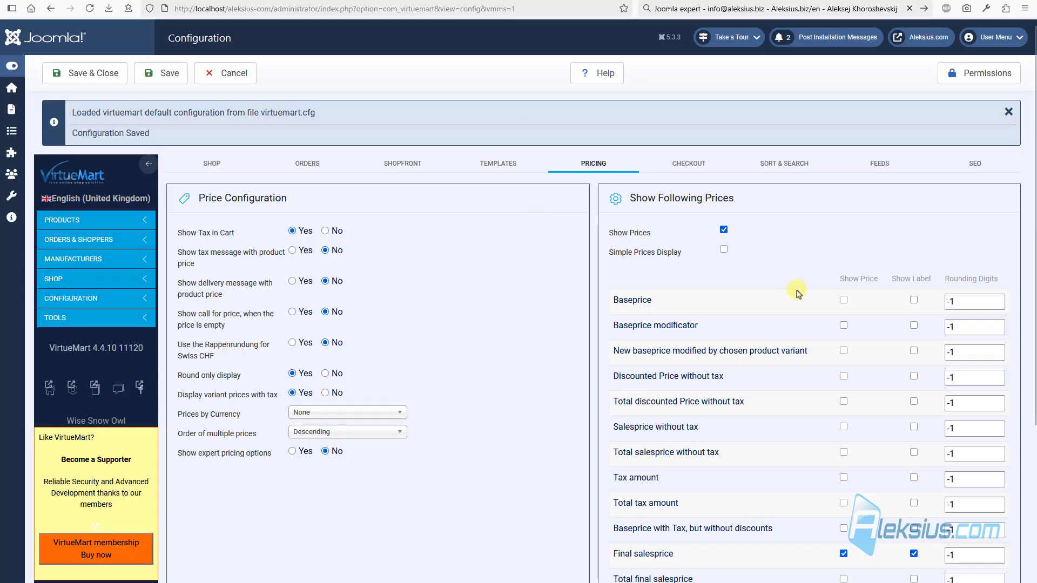
pyautogui.scroll(-3, 778, 292)
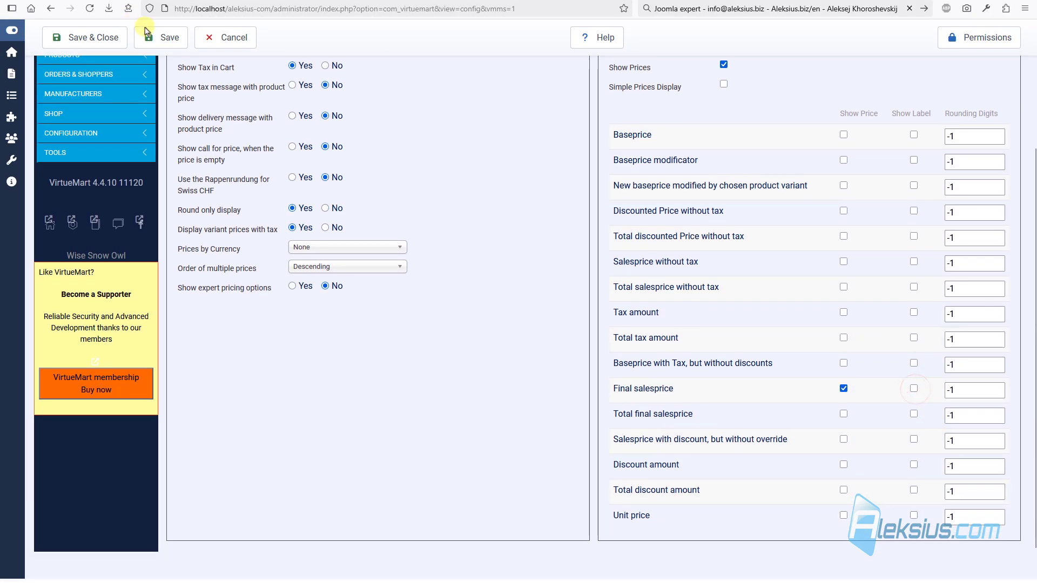
pyautogui.click(166, 39)
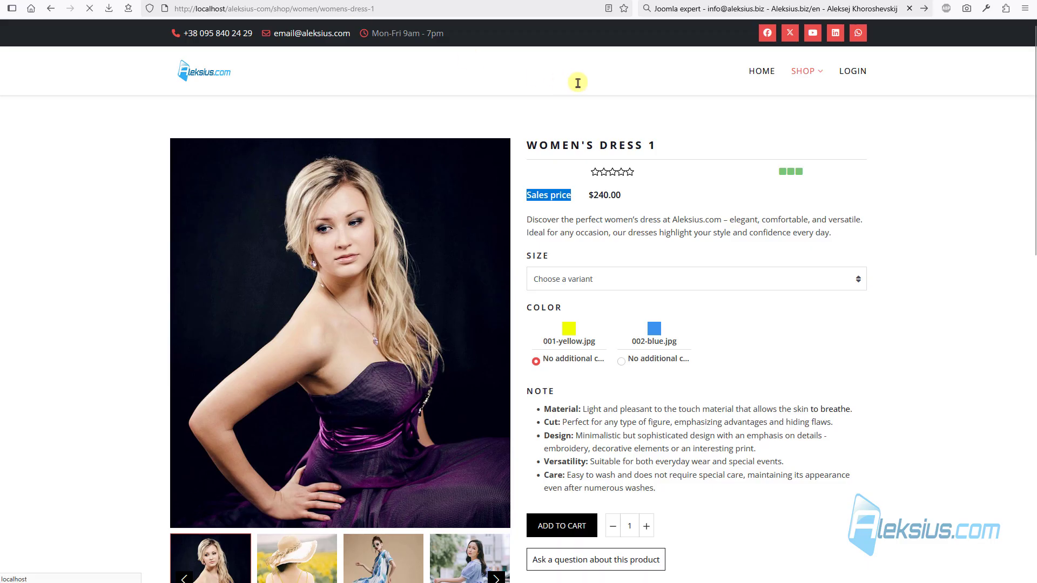
pyautogui.press('F5')
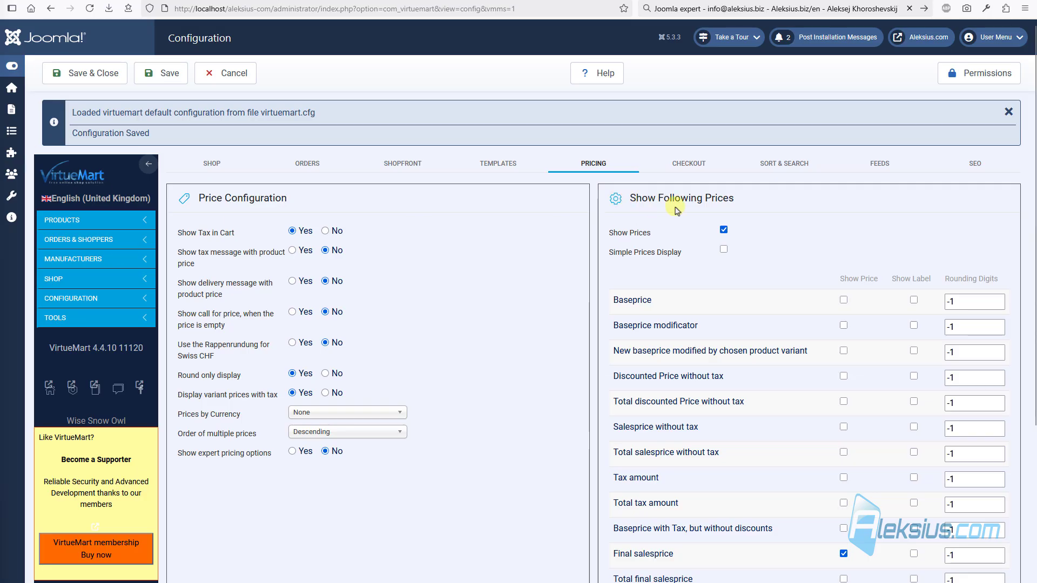
# - Open the Checkout settings and test adding Women's Dress 1 to the cart
pyautogui.click(700, 164)
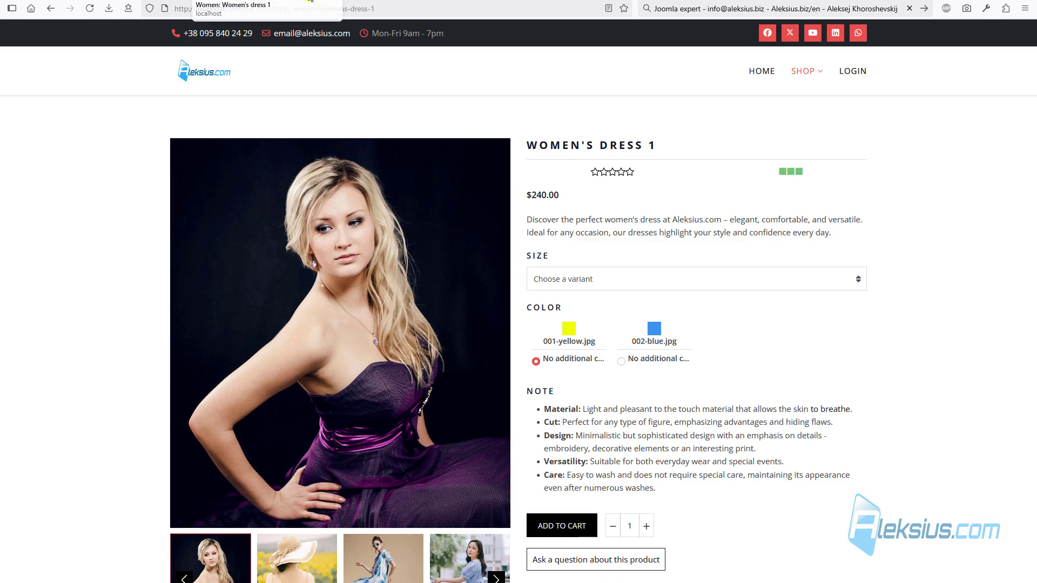
pyautogui.click(562, 525)
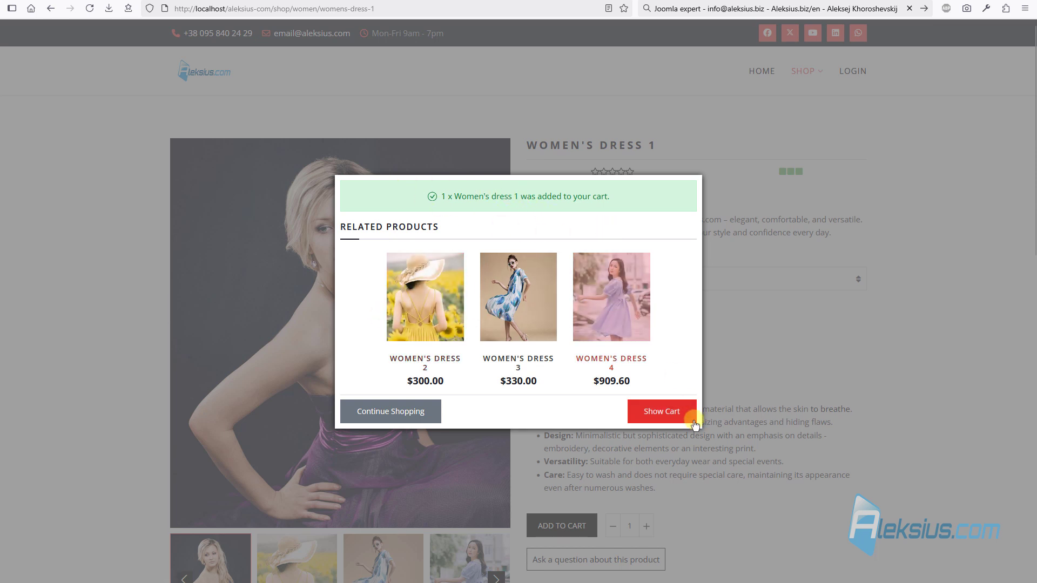
pyautogui.click(560, 120)
pyautogui.hotkey('ctrl', 'Tab')
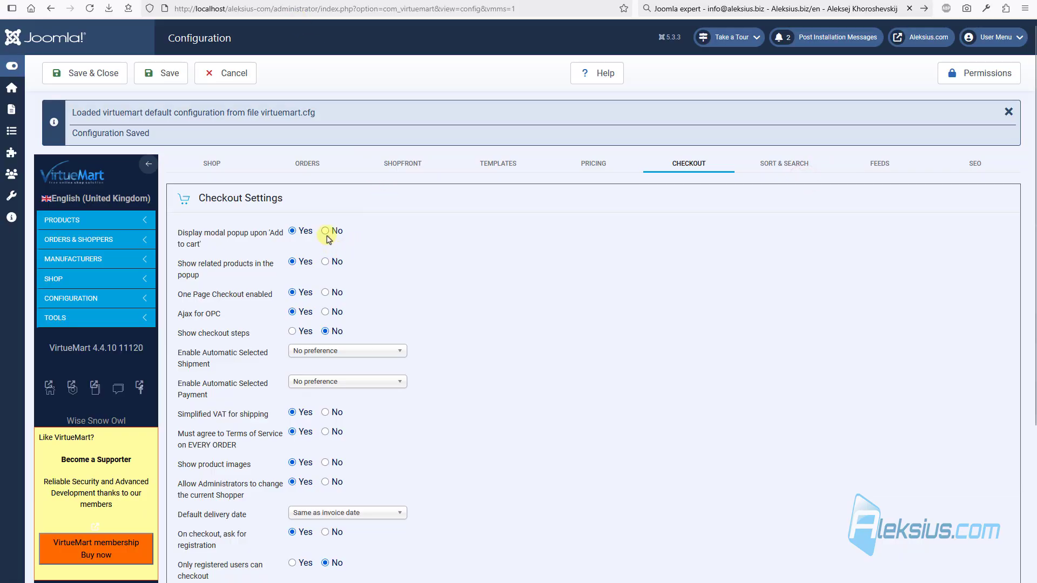
# - Save the checkout settings and re-add Women's Dress 1 to the cart from a reloaded product page
pyautogui.click(164, 75)
pyautogui.hotkey('ctrl', 'Tab')
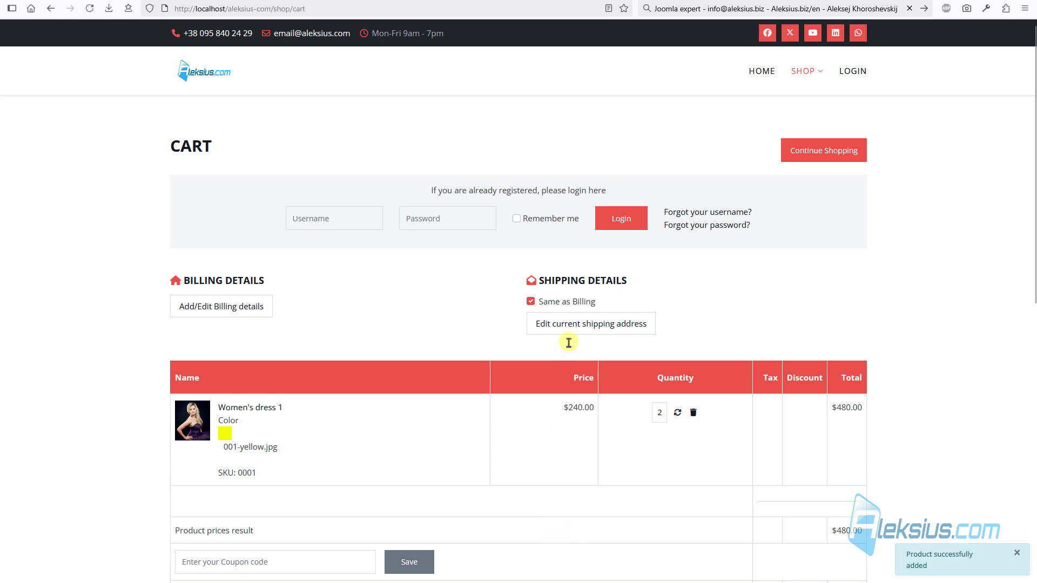
pyautogui.click(267, 409)
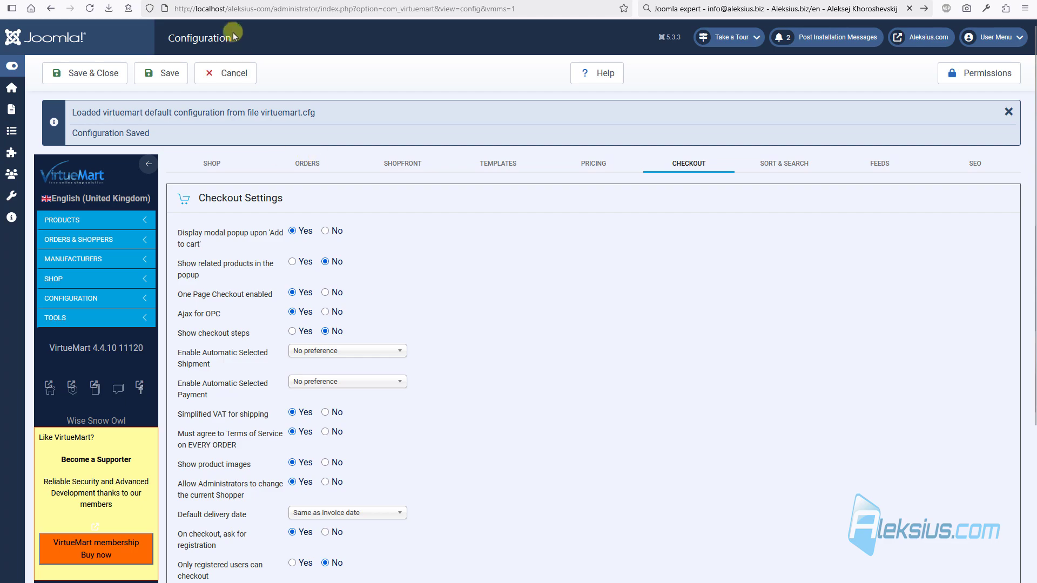
pyautogui.click(238, 0)
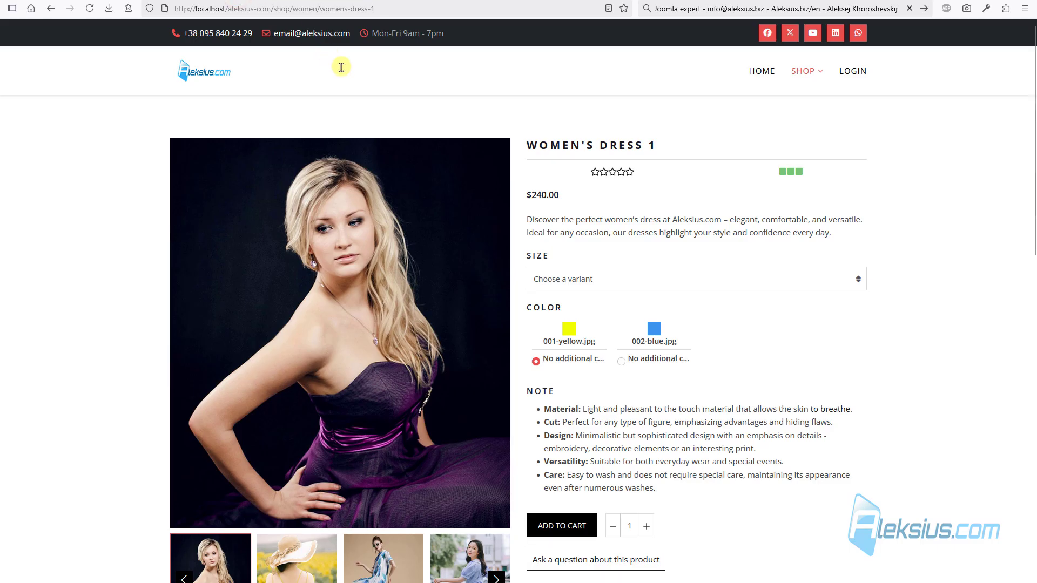
pyautogui.press('F5')
pyautogui.click(570, 525)
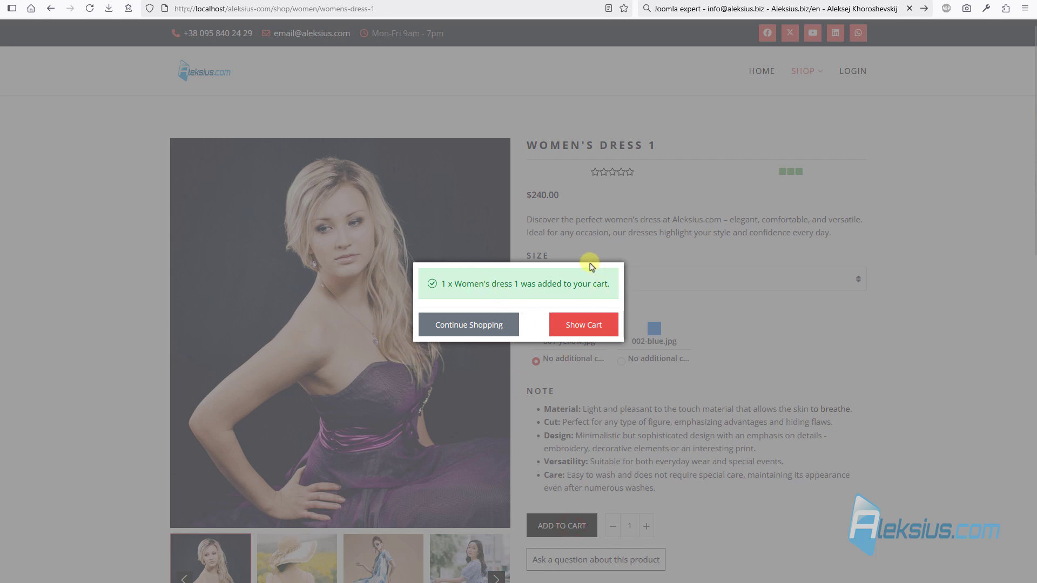
pyautogui.click(785, 317)
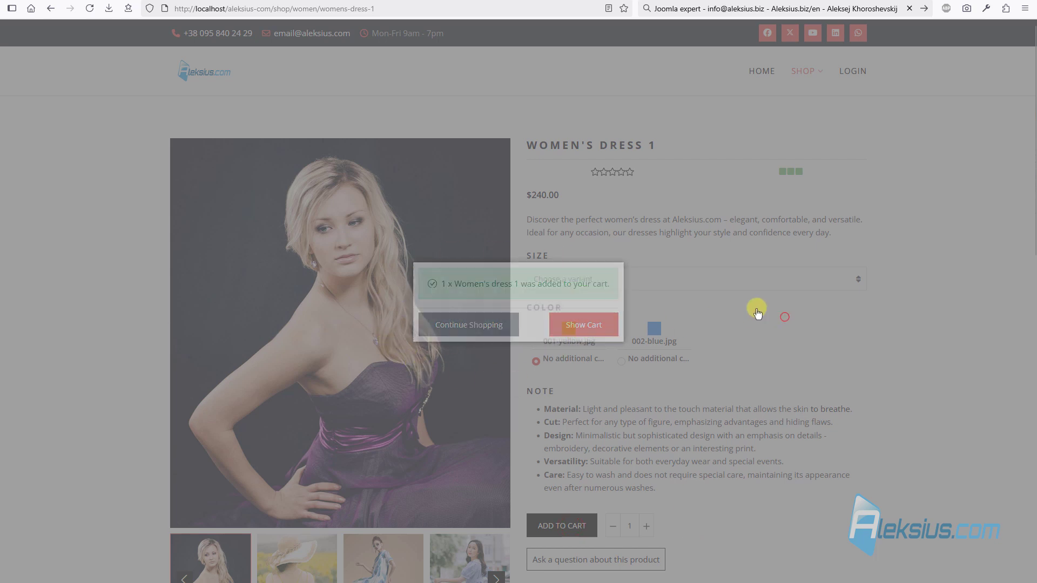
pyautogui.hotkey('ctrl', 'Tab')
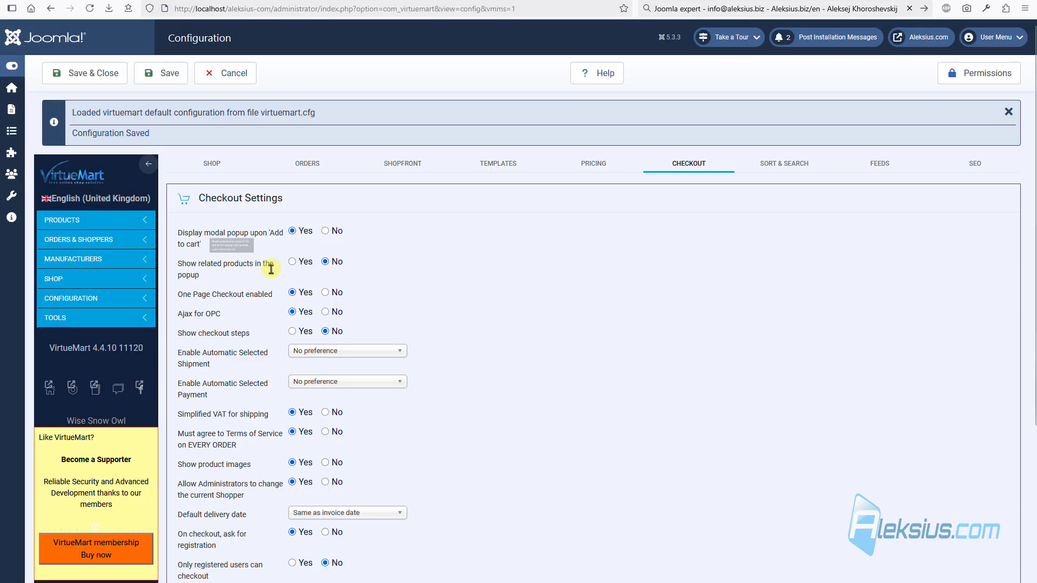
# - Enable related products in the cart popup, save, add Women's dress 1 again and view the cart
pyautogui.click(293, 262)
pyautogui.click(170, 74)
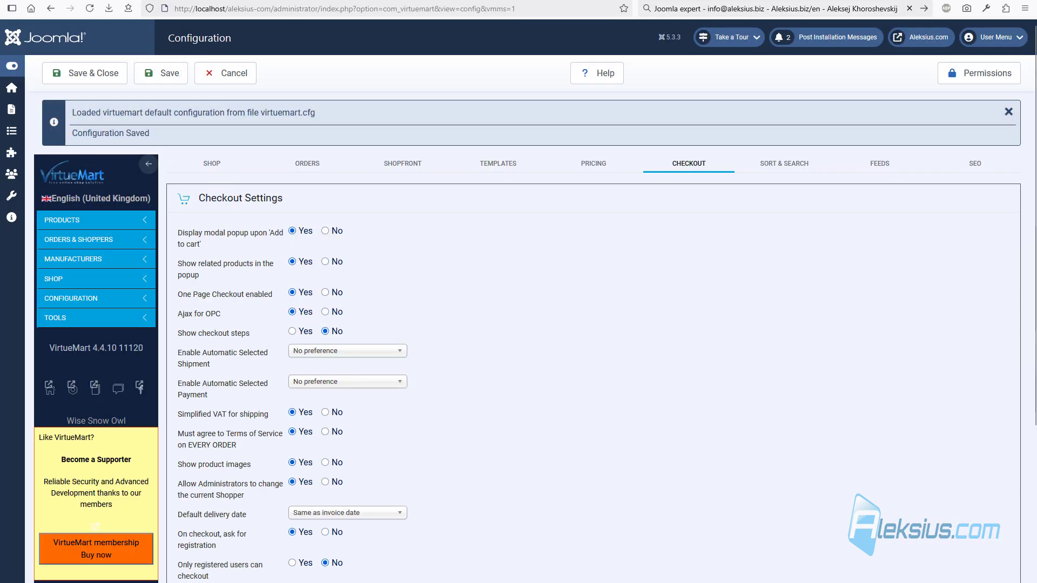
pyautogui.hotkey('ctrl', 'Tab')
pyautogui.click(566, 526)
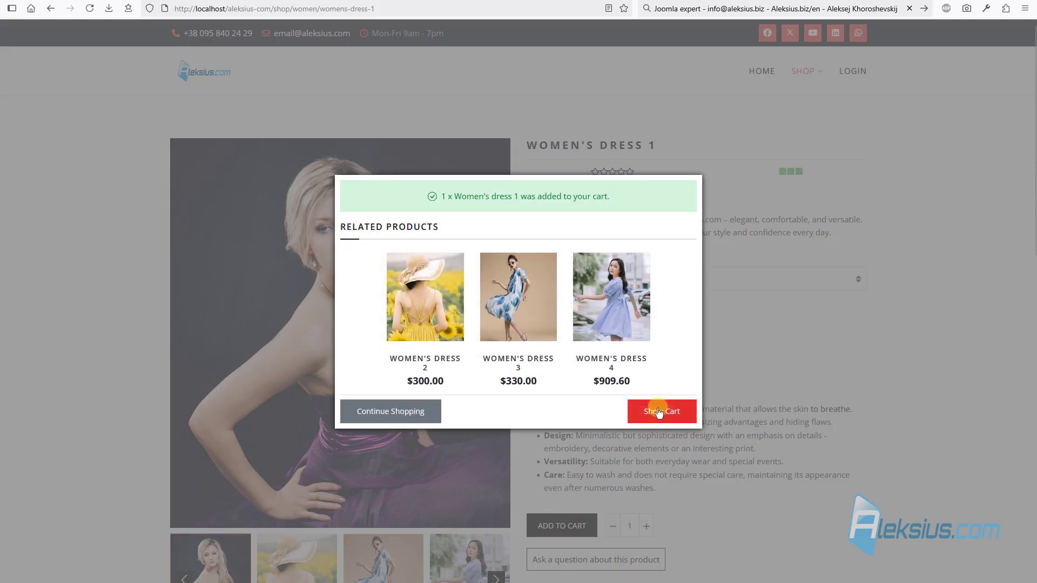
pyautogui.click(660, 411)
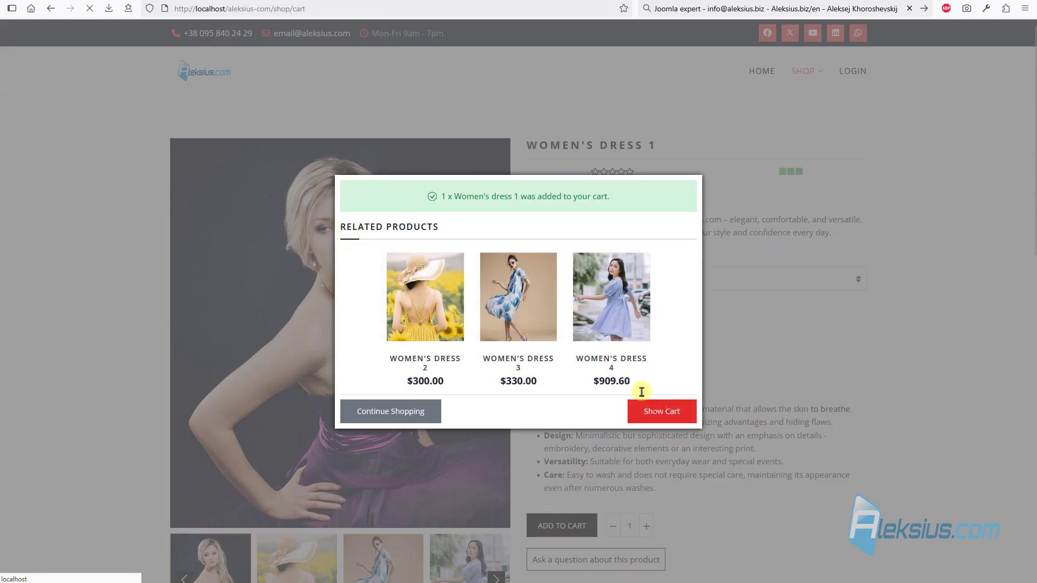
pyautogui.scroll(-5, 139, 247)
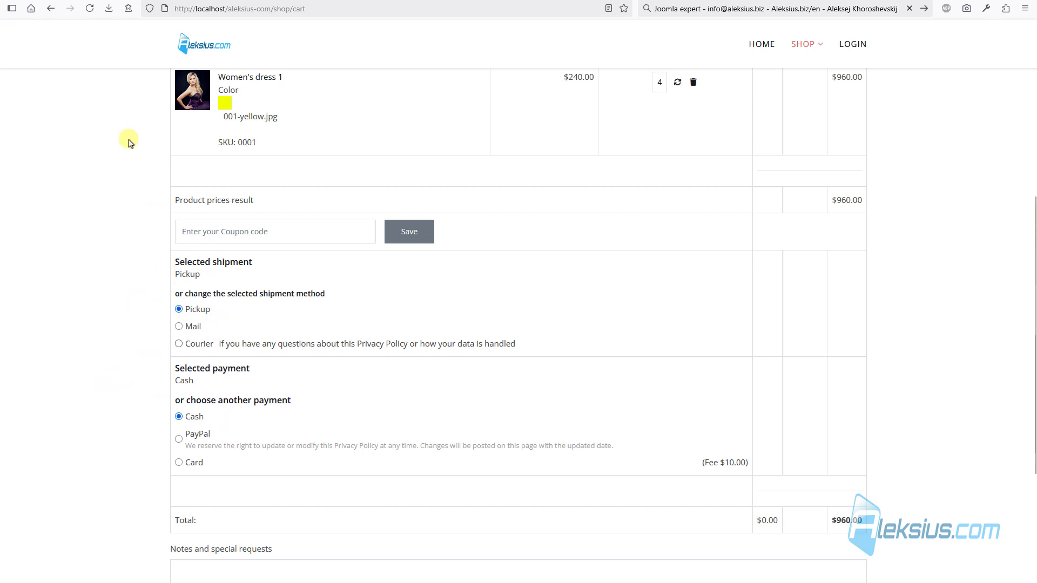
# - Preselect Mail as automatic shipment and PayPal as automatic payment, then save
pyautogui.click(112, 0)
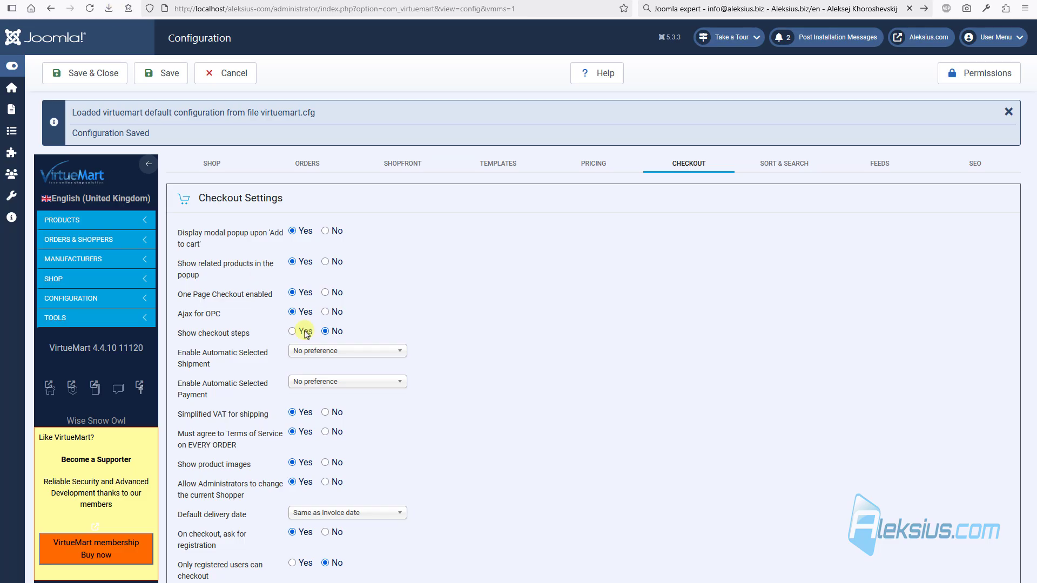
pyautogui.click(353, 353)
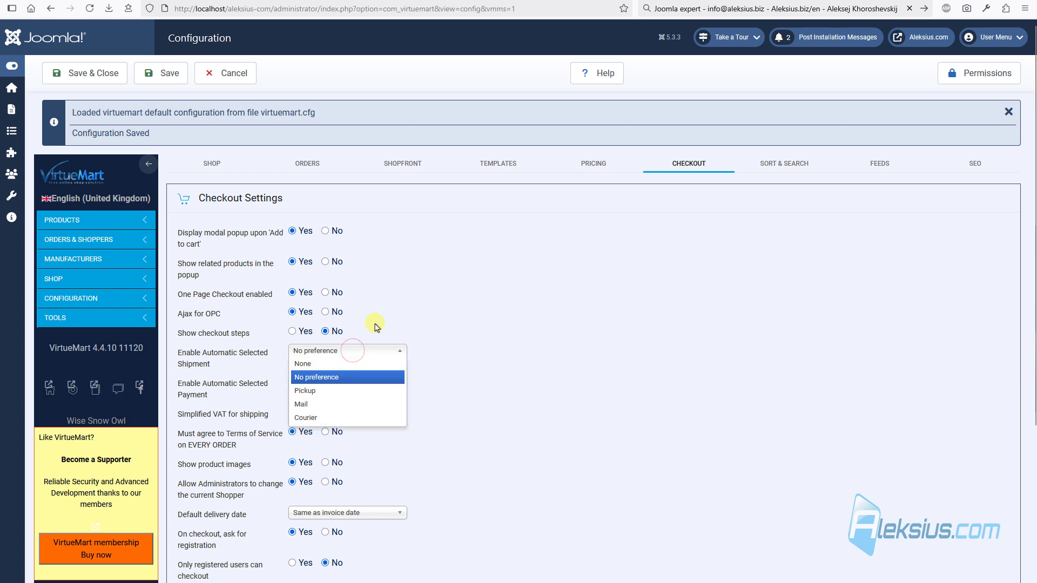
pyautogui.click(353, 404)
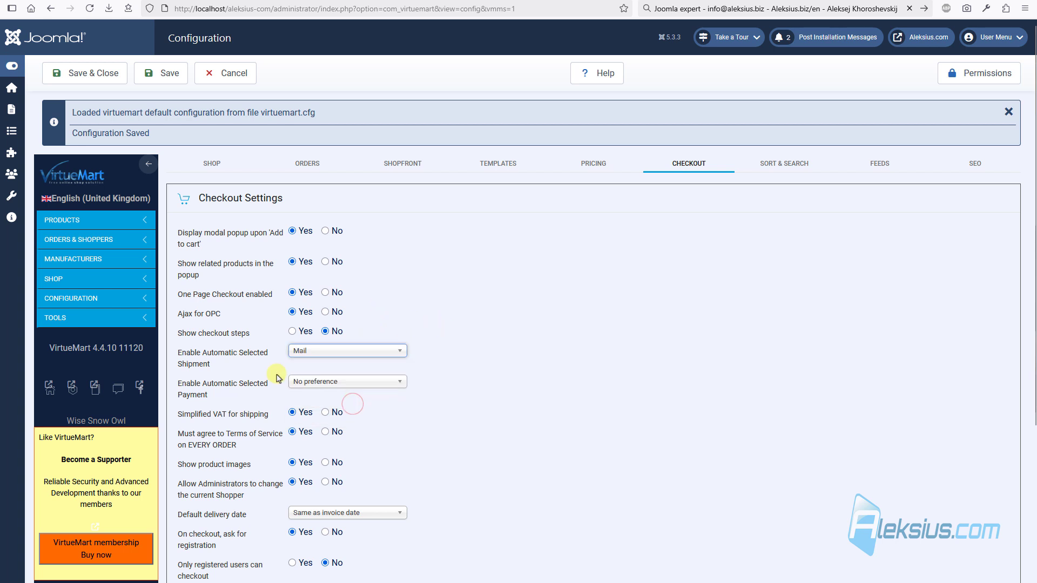
pyautogui.click(312, 383)
pyautogui.click(323, 431)
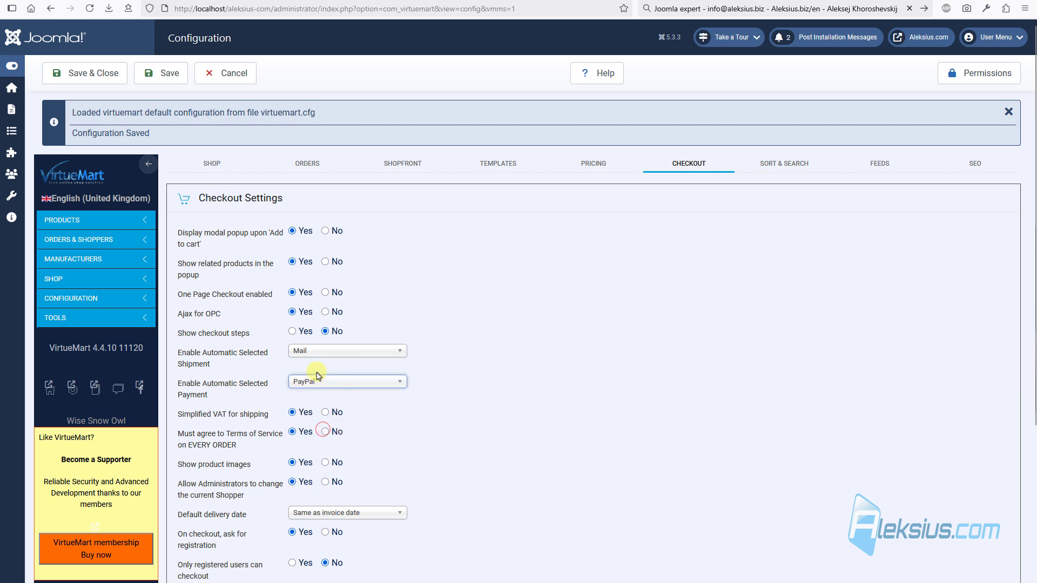
pyautogui.click(154, 71)
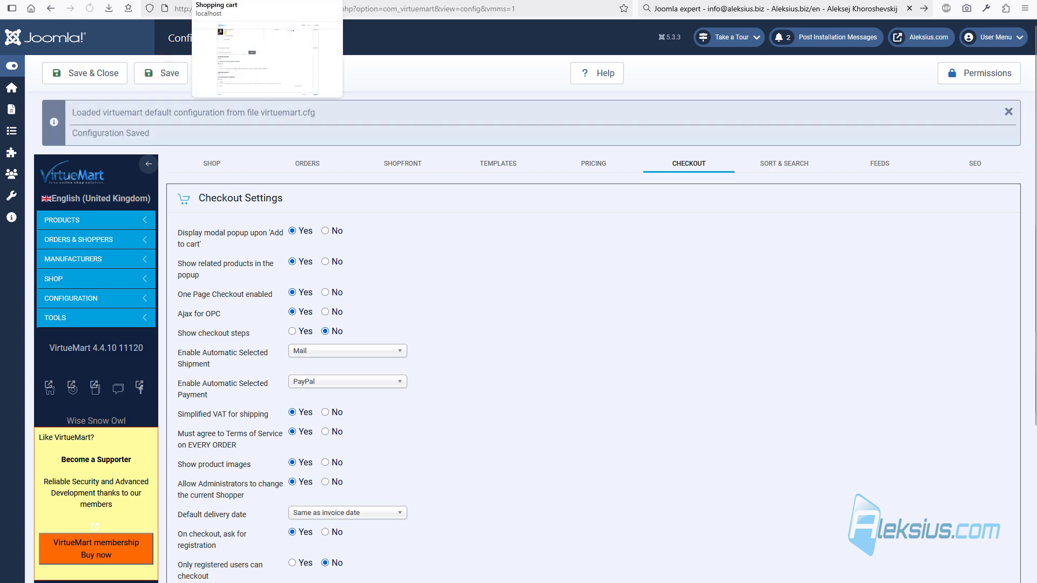
# - Verify in a second browser that a fresh one-dress cart totals $240.00
pyautogui.click(264, 1)
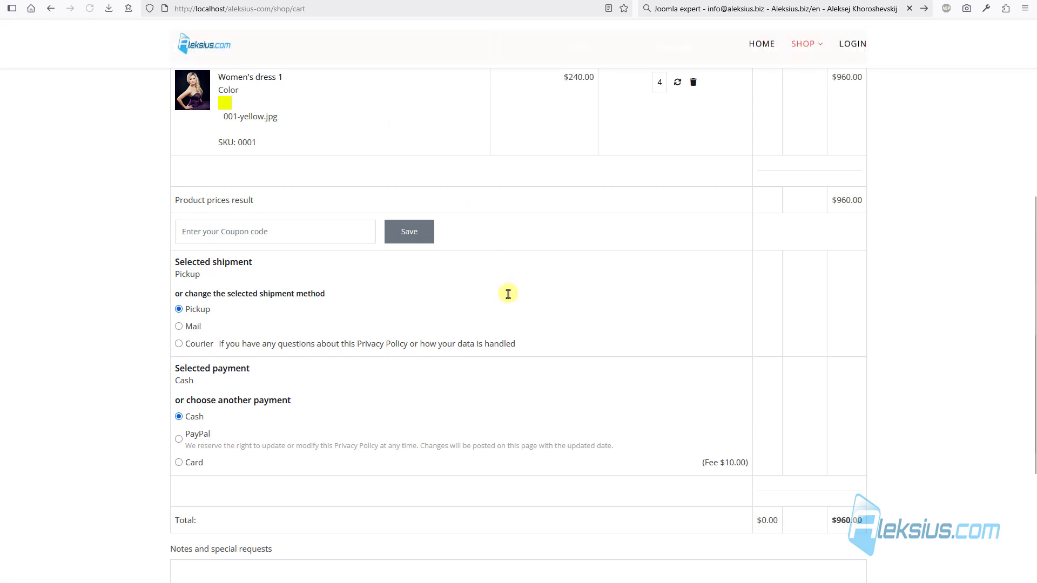
pyautogui.click(273, 9)
pyautogui.click(93, 181)
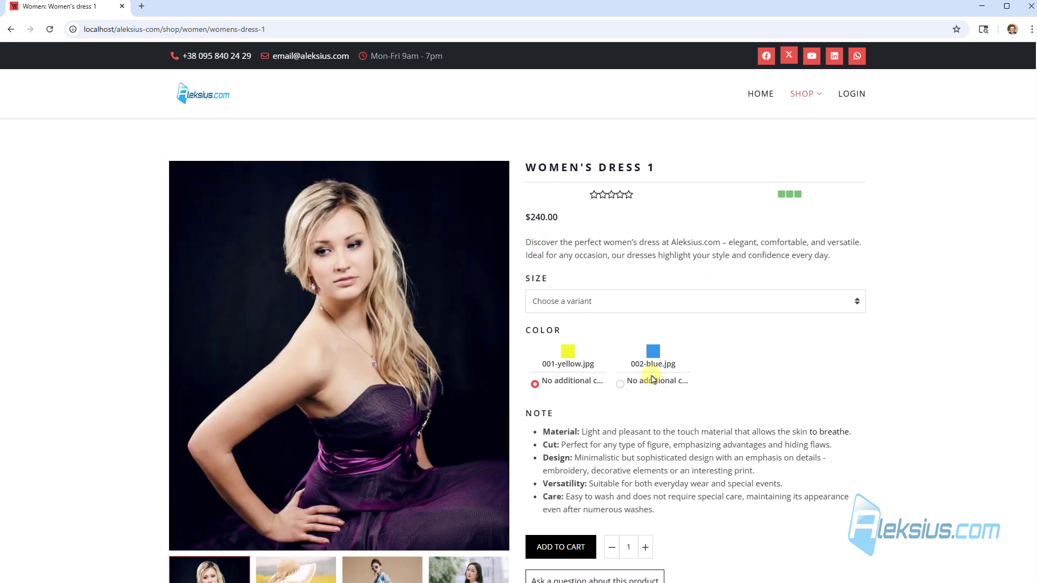
pyautogui.click(558, 547)
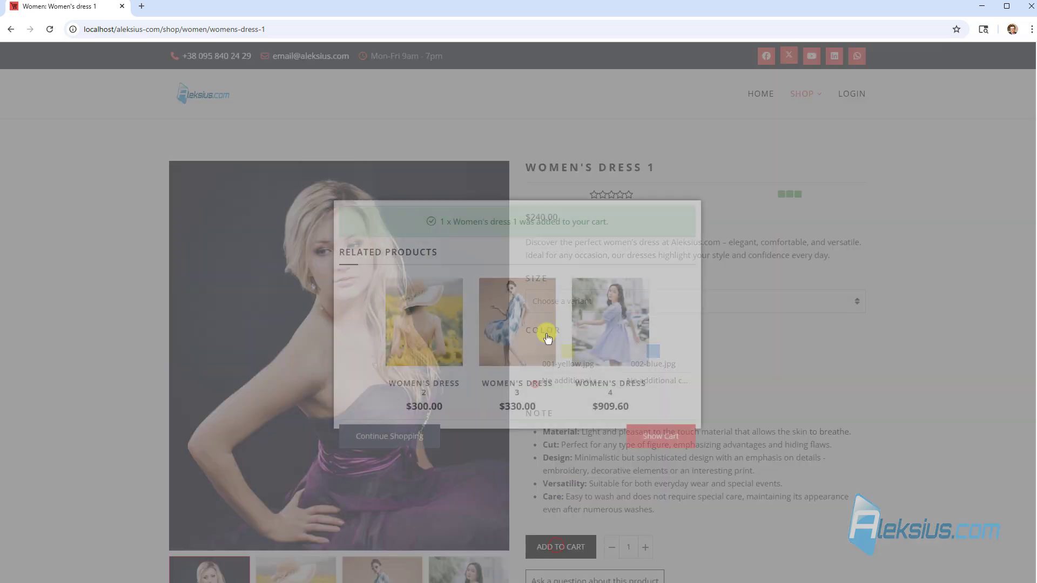
pyautogui.click(677, 438)
pyautogui.scroll(-5, 602, 311)
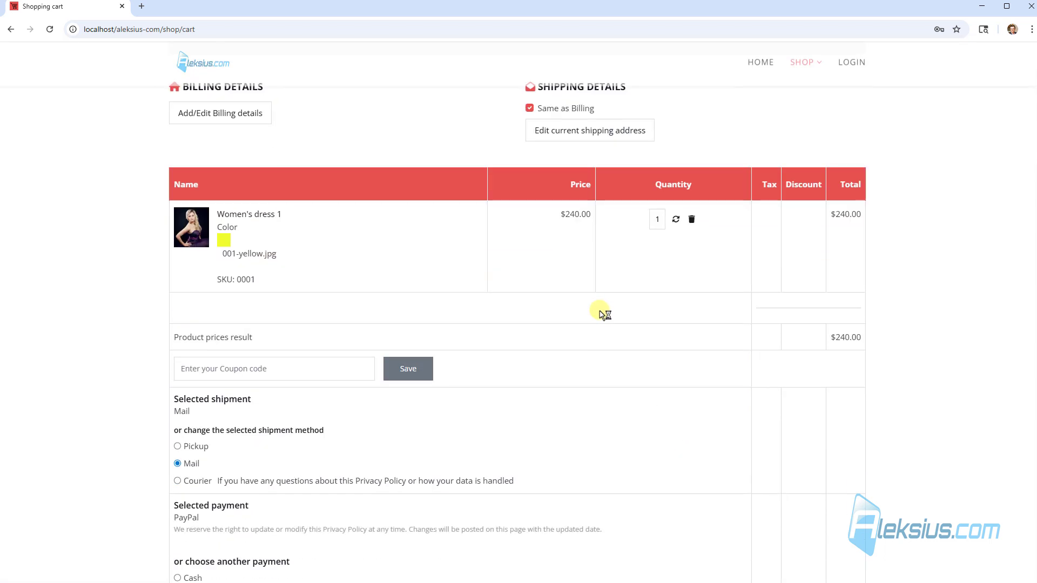
pyautogui.scroll(-2, 602, 314)
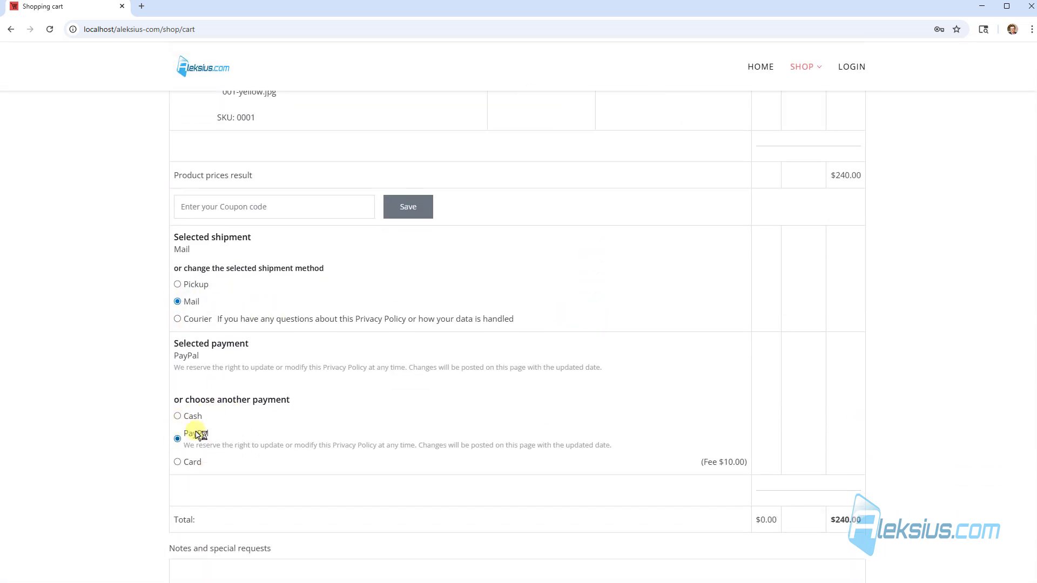
pyautogui.click(1026, 11)
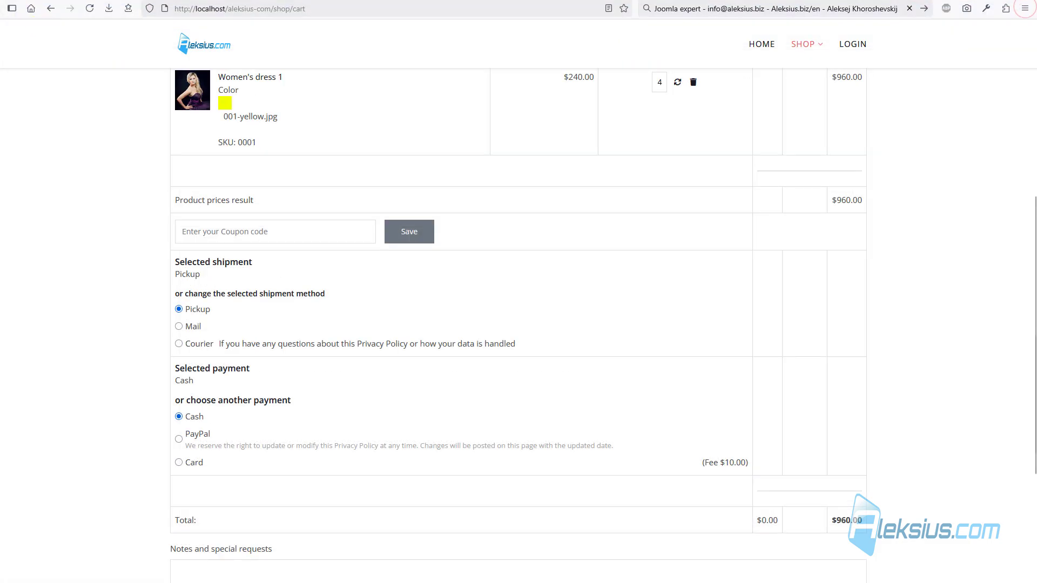
pyautogui.click(146, 1)
# - Scroll through the remaining Checkout Settings and read the registration tooltips
pyautogui.scroll(-2, 387, 354)
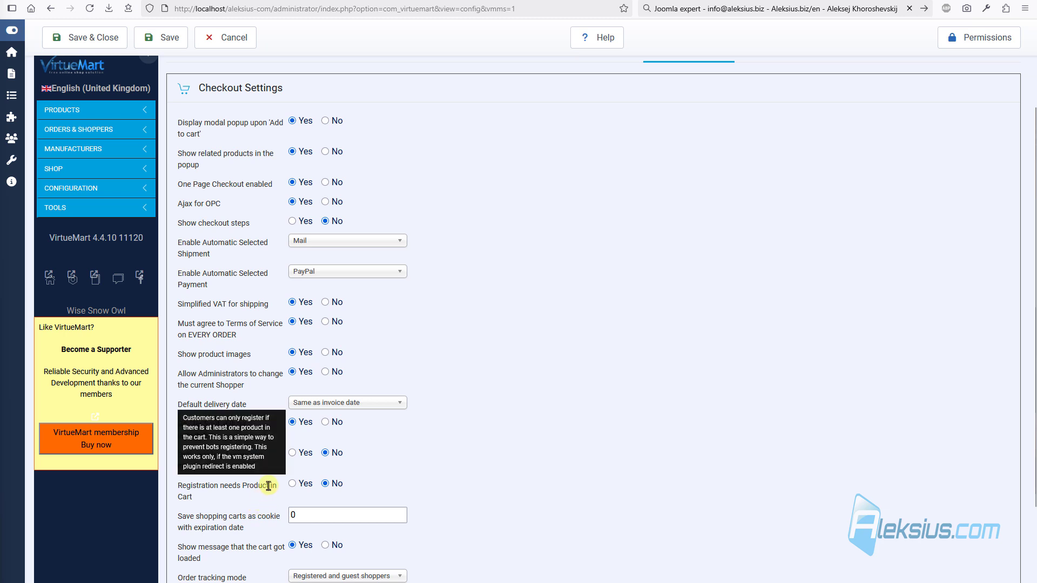
pyautogui.moveTo(222, 465)
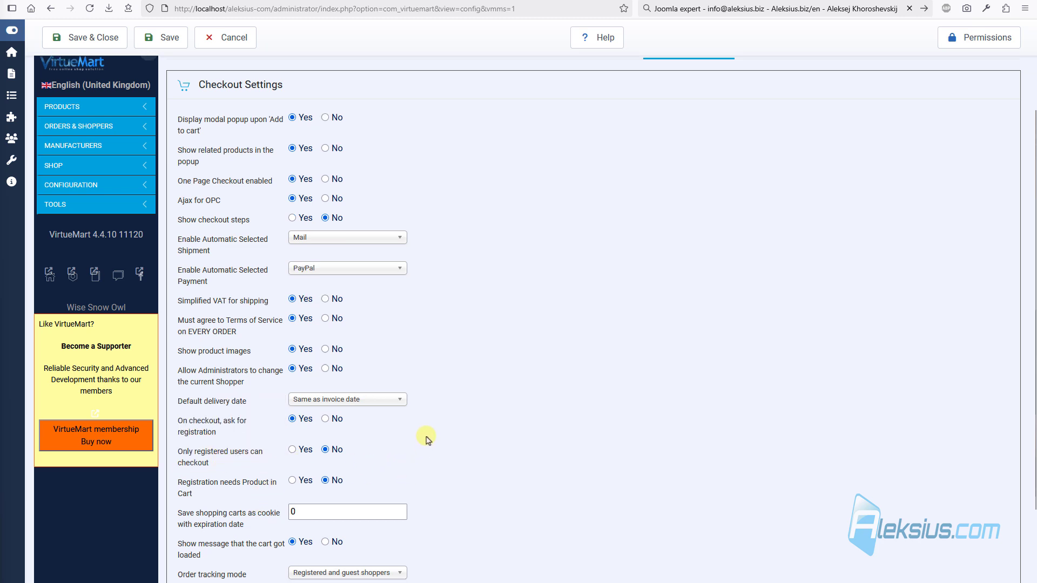
pyautogui.scroll(-1, 429, 435)
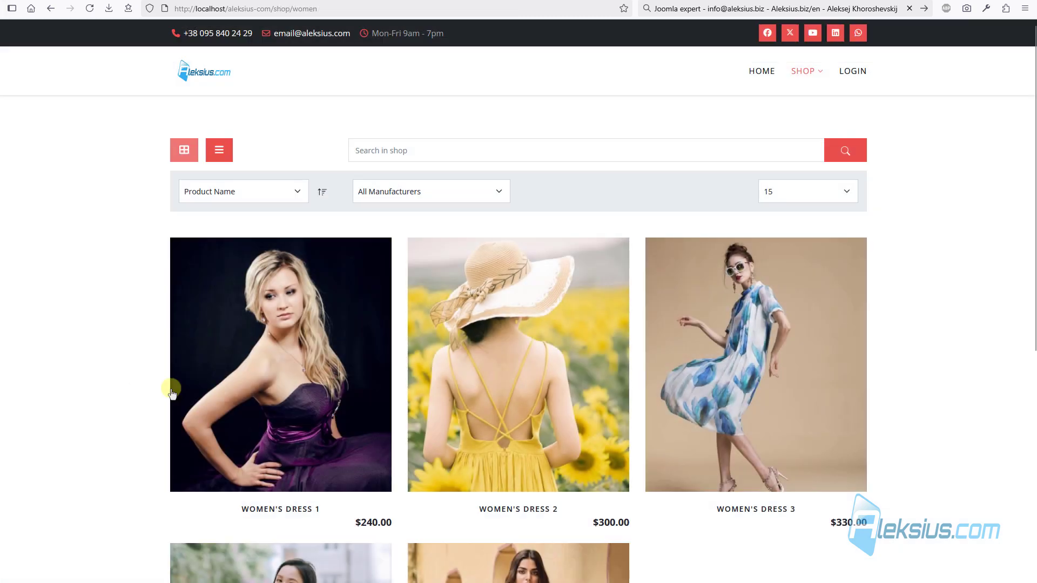
pyautogui.moveTo(375, 275)
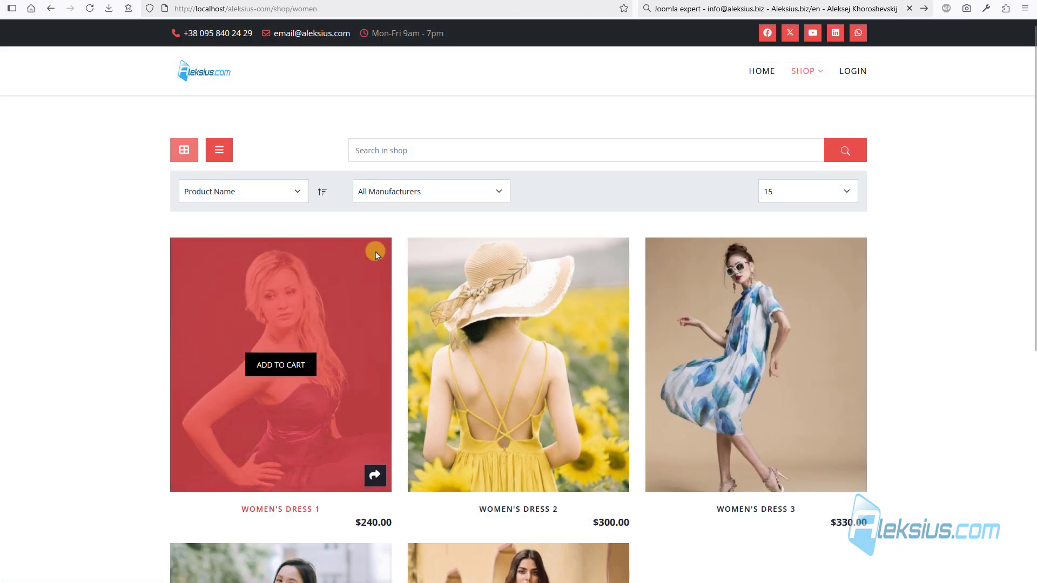
# - Check the shop's sort dropdown, then open the Sort & Search configuration
pyautogui.click(298, 193)
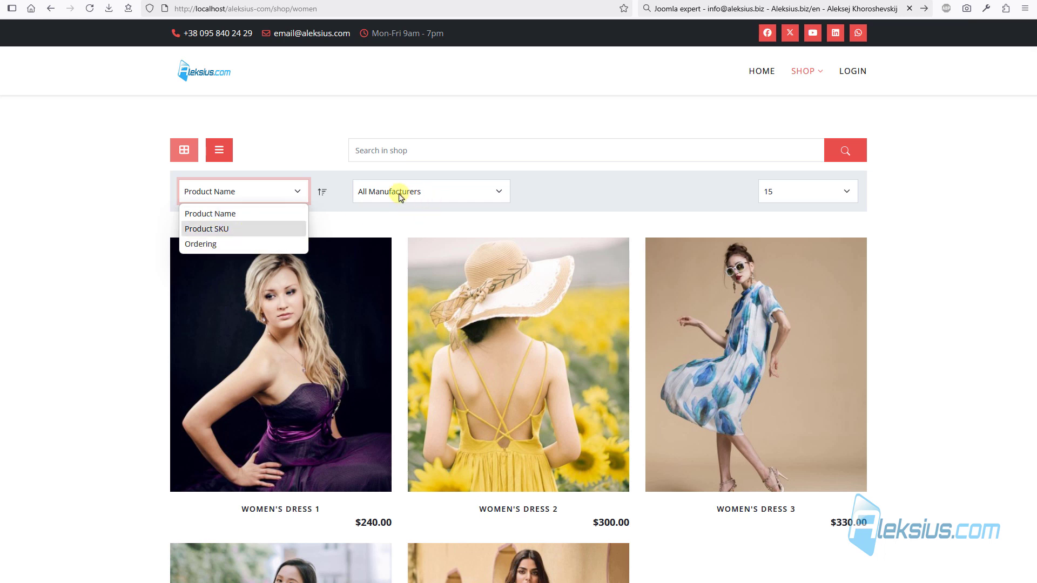
pyautogui.click(310, 130)
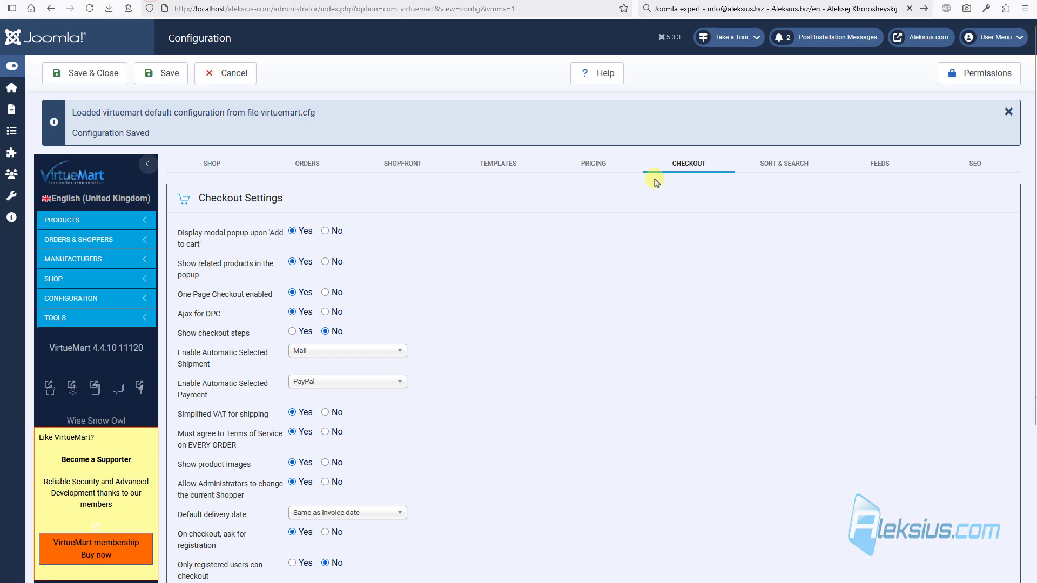
pyautogui.click(758, 168)
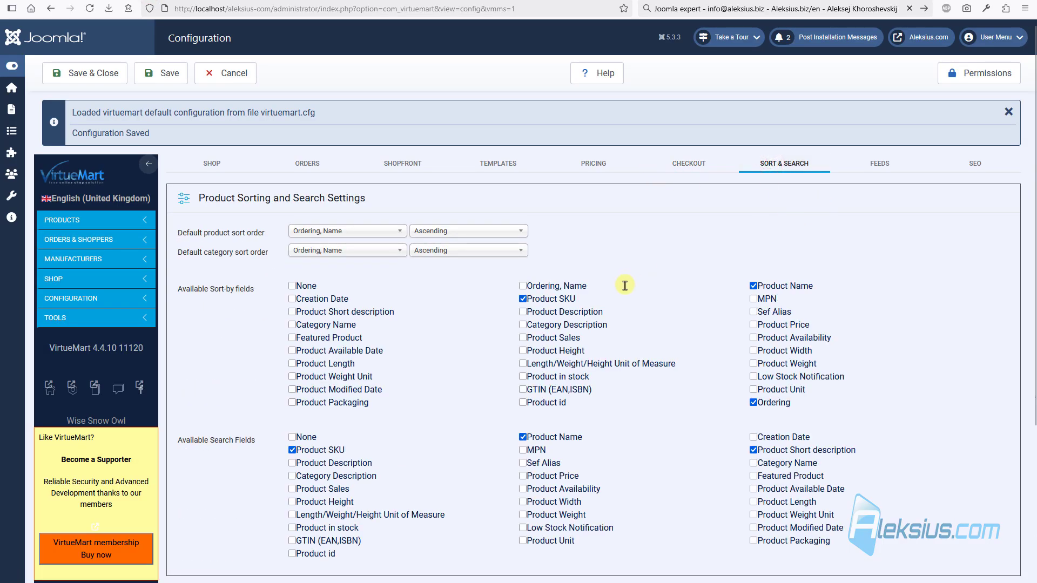
# - Review the default sort order, sort direction and category sort options, leaving them unchanged
pyautogui.click(342, 232)
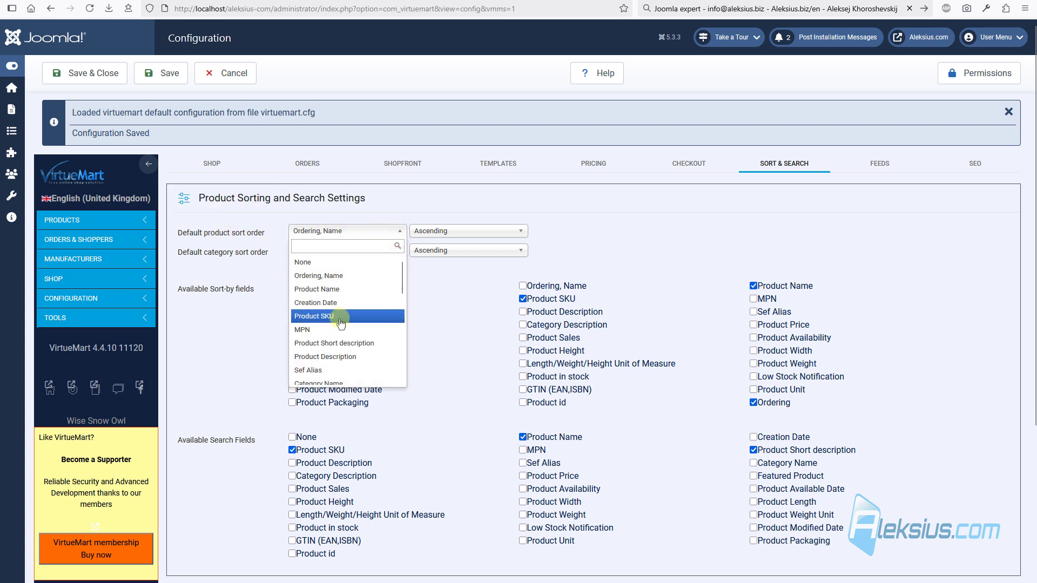
pyautogui.click(587, 232)
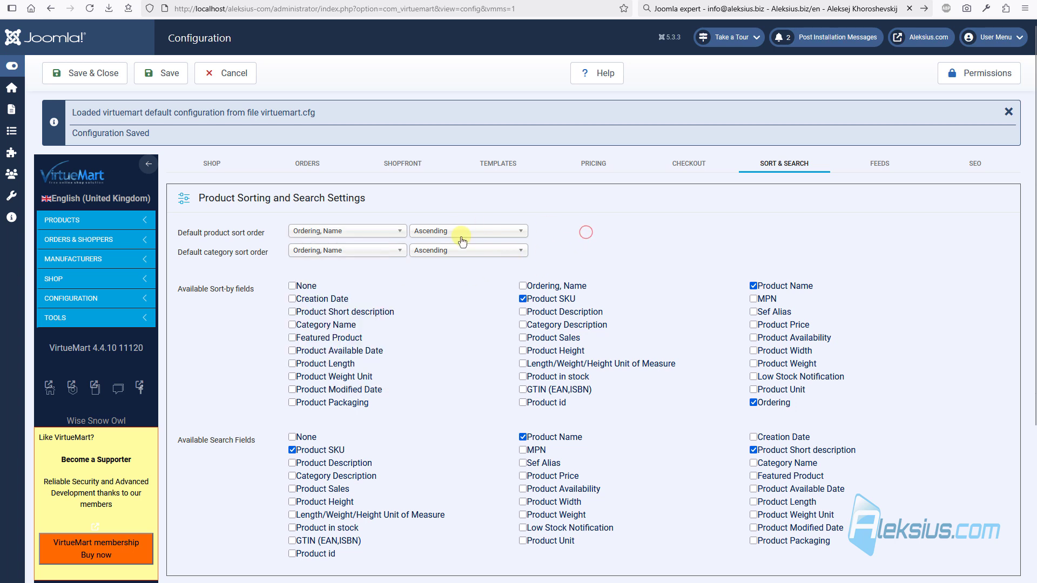
pyautogui.click(461, 235)
pyautogui.click(578, 201)
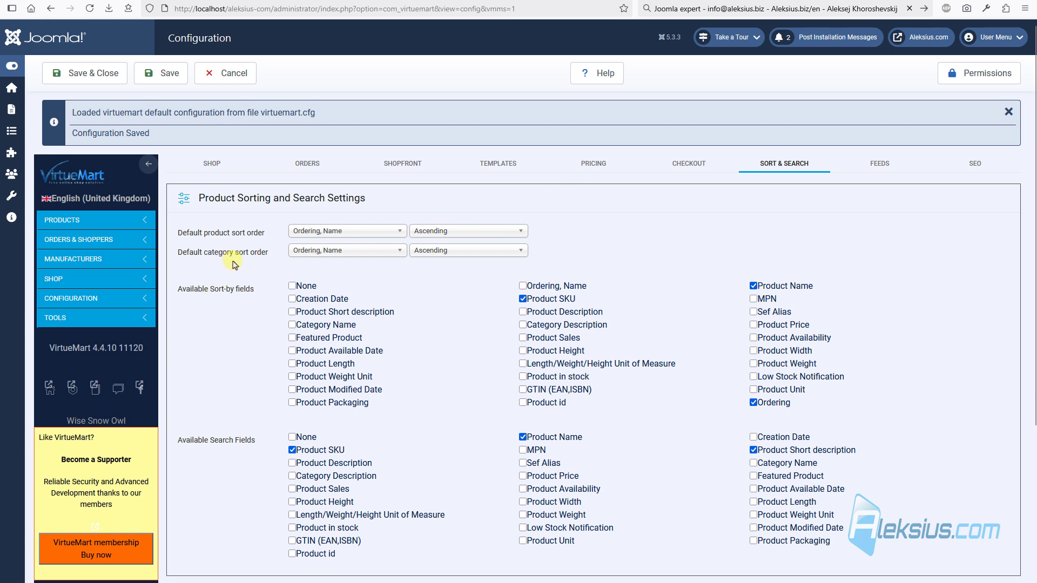
pyautogui.click(353, 252)
pyautogui.click(603, 226)
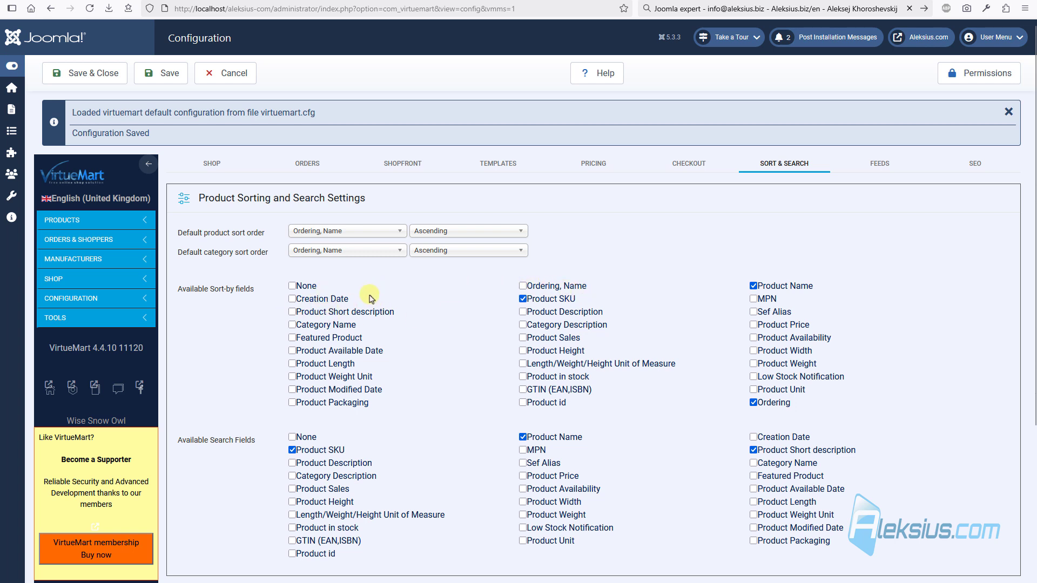
# - Save Creation Date as a sort-by field, then sort the Women listing by Creation Date and reverse the direction
pyautogui.click(177, 81)
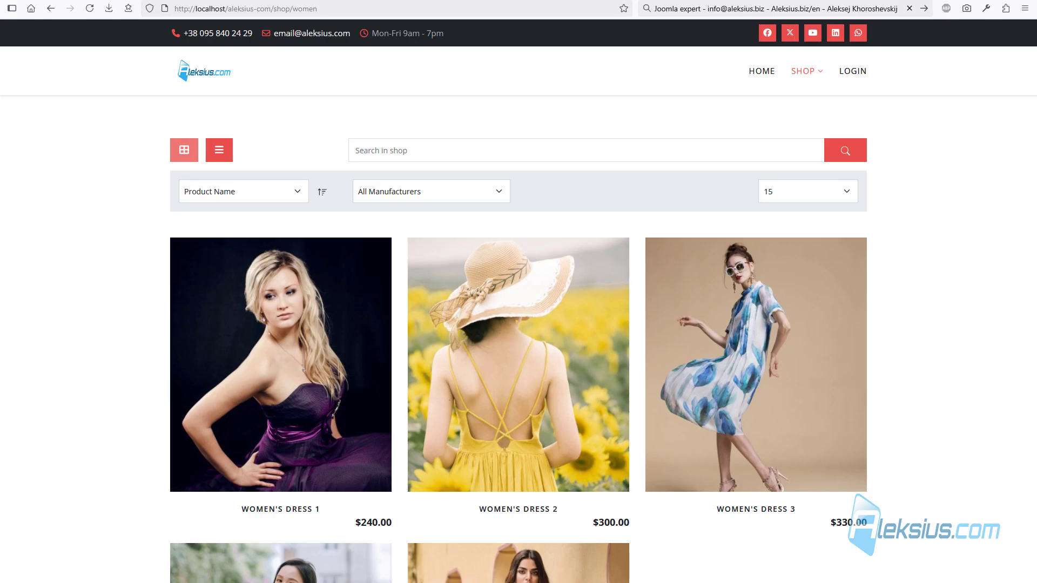
pyautogui.click(278, 192)
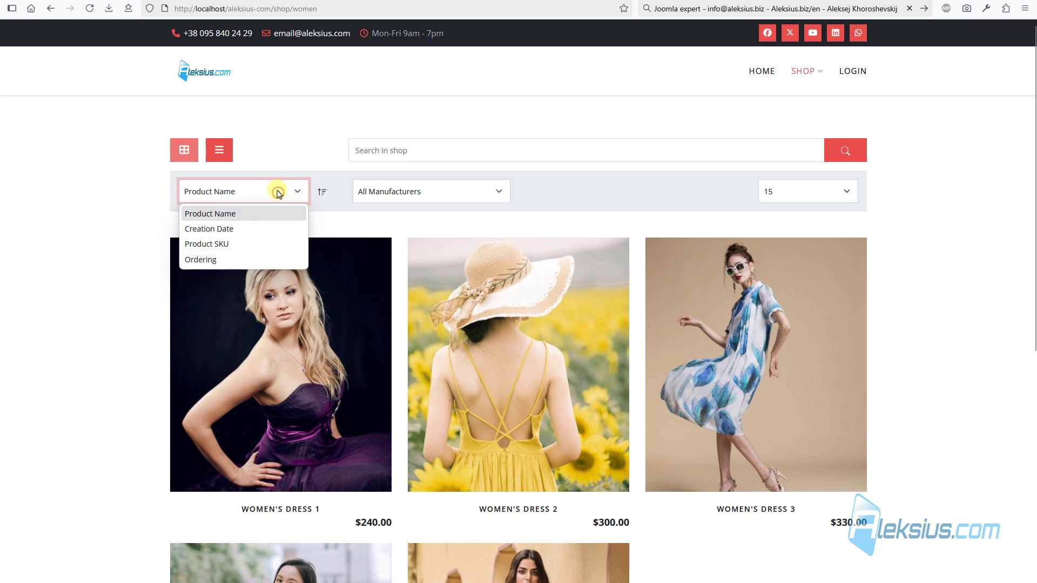
pyautogui.click(278, 230)
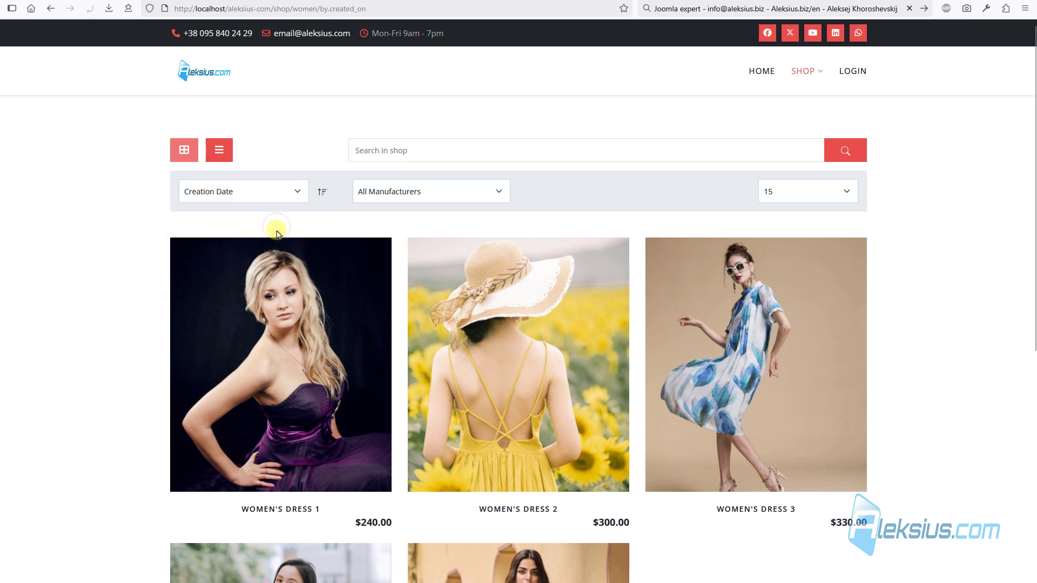
pyautogui.click(323, 195)
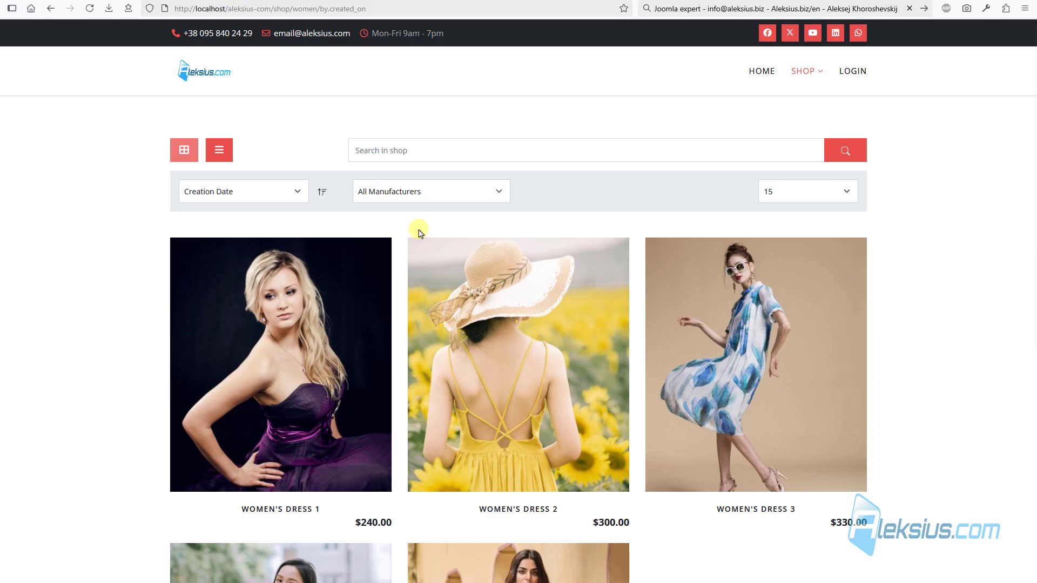
# - Copy the phrase 'Elegance meets' from Women's Dress 1's product description
pyautogui.scroll(-2, 448, 270)
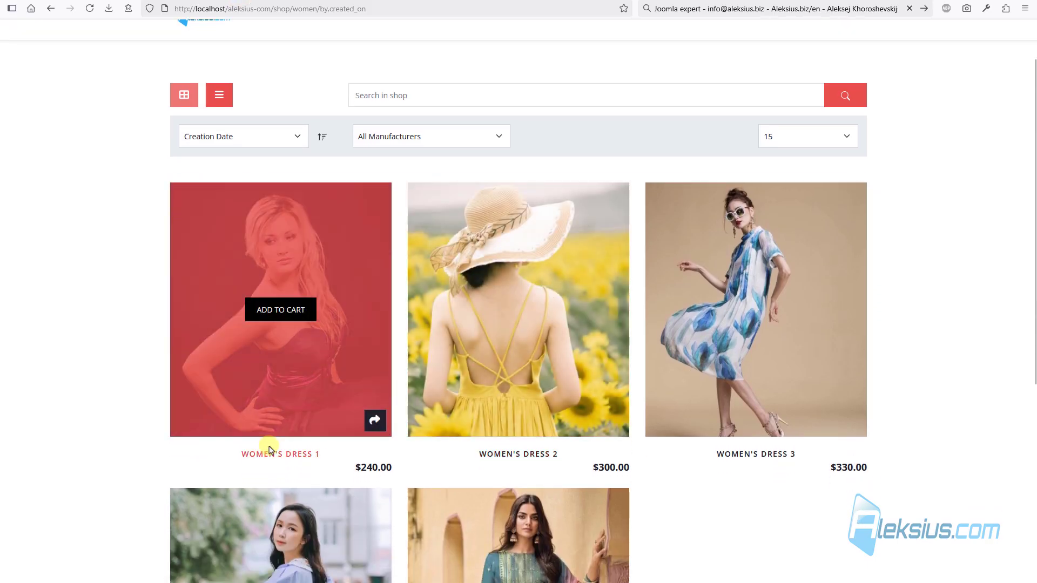
pyautogui.click(268, 450)
pyautogui.scroll(-5, 303, 419)
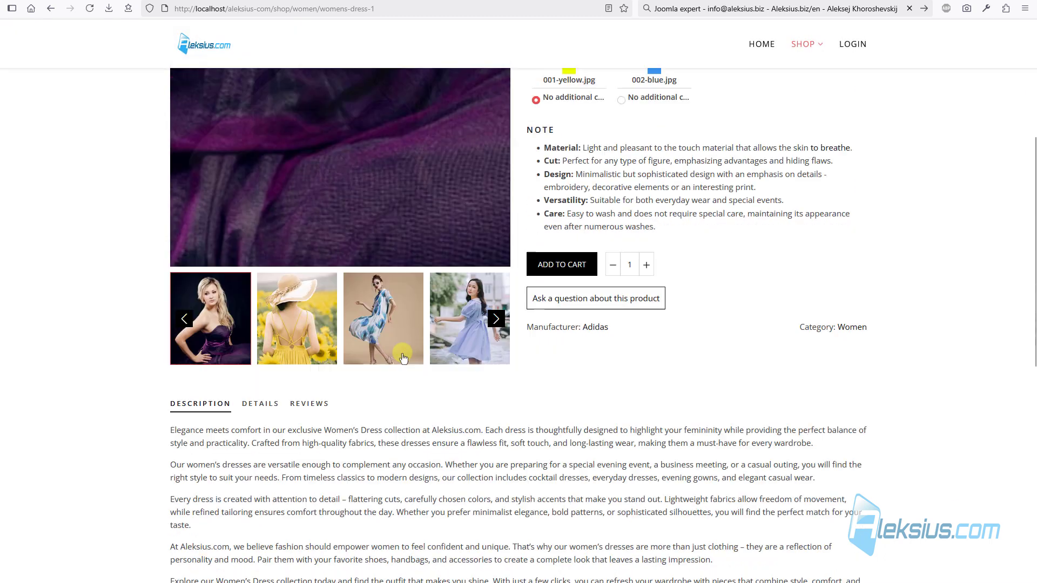
pyautogui.scroll(-1, 402, 358)
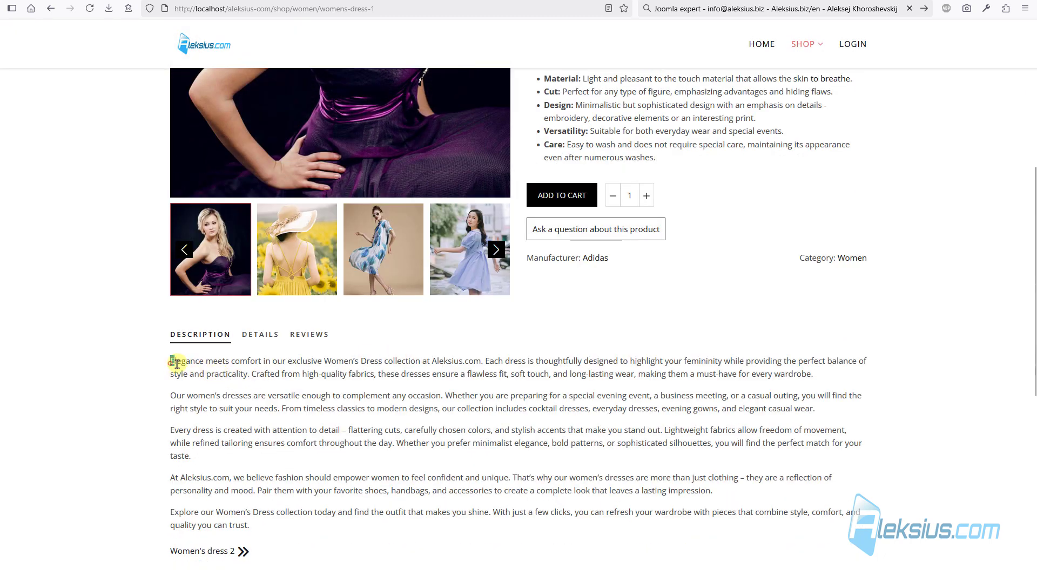
pyautogui.moveTo(177, 365); pyautogui.dragTo(229, 366)
pyautogui.hotkey('ctrl', 'c')
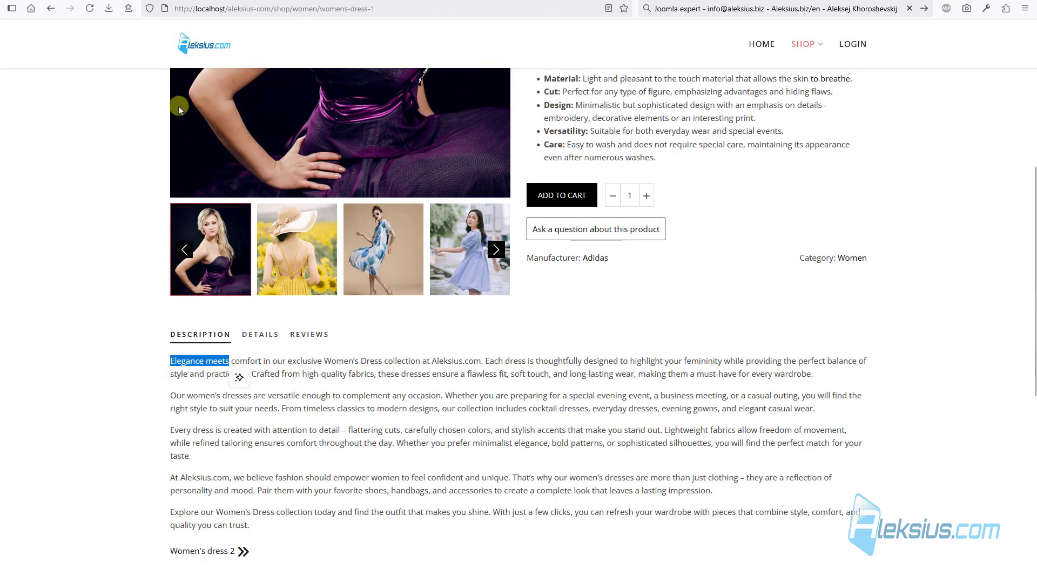
# - Search the Women listing for 'Elegance meets', which returns no results
pyautogui.click(50, 9)
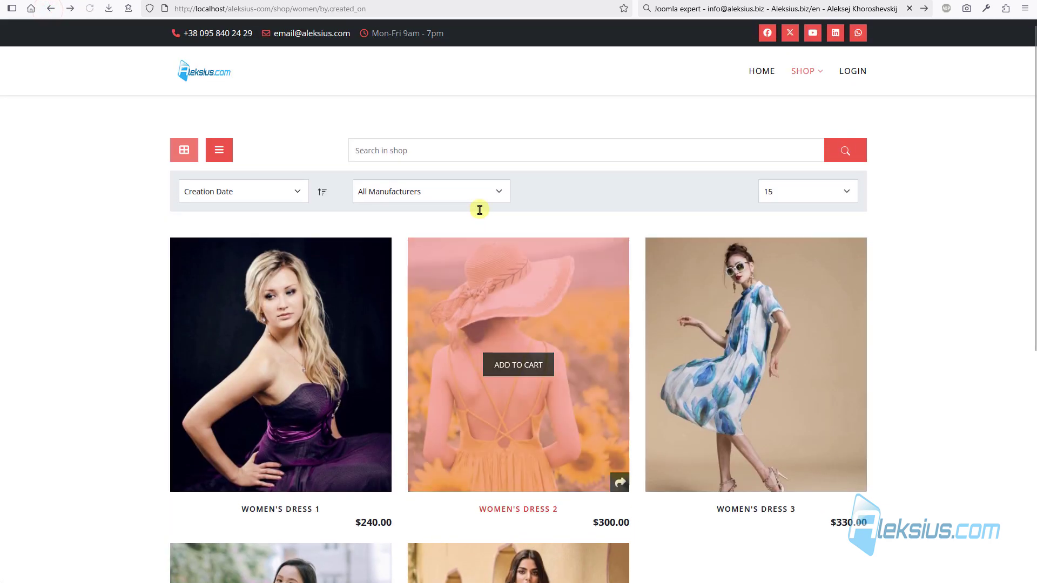
pyautogui.click(426, 151)
pyautogui.hotkey('ctrl', 'v')
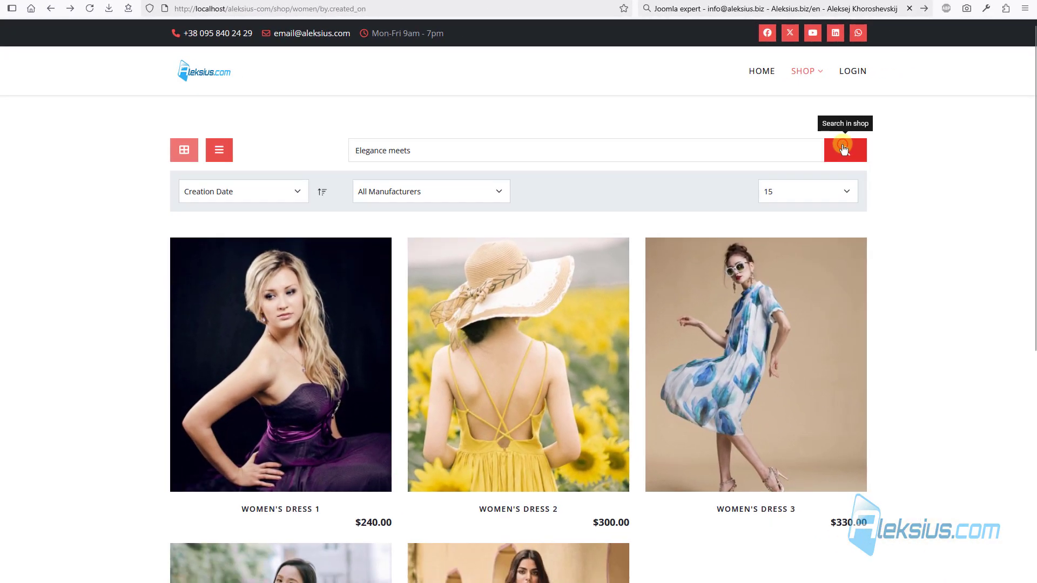
pyautogui.click(844, 149)
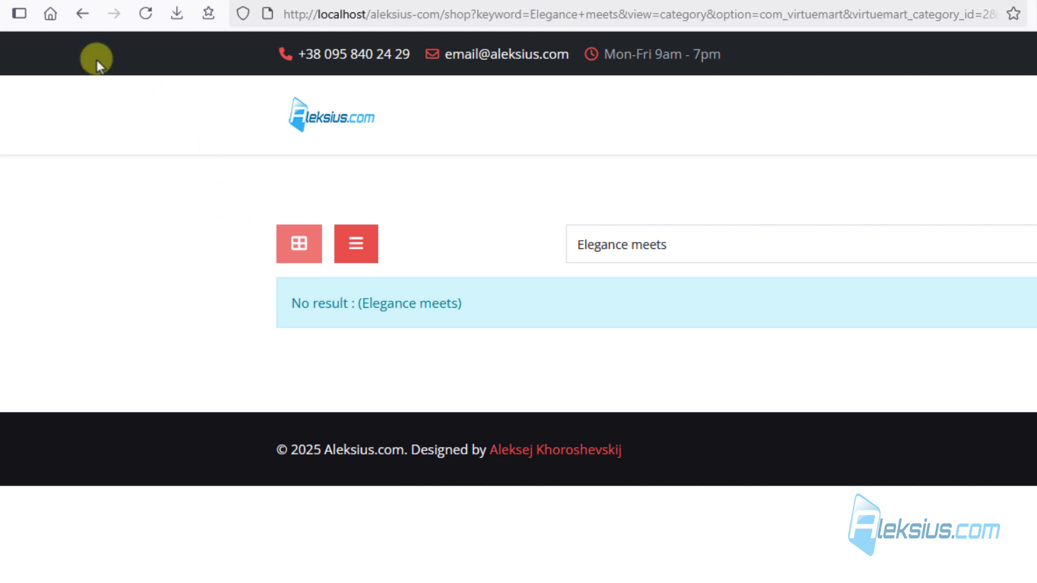
# - Save Product Description as a search field and paste 'Elegance meets' into the shop search again
pyautogui.click(84, 17)
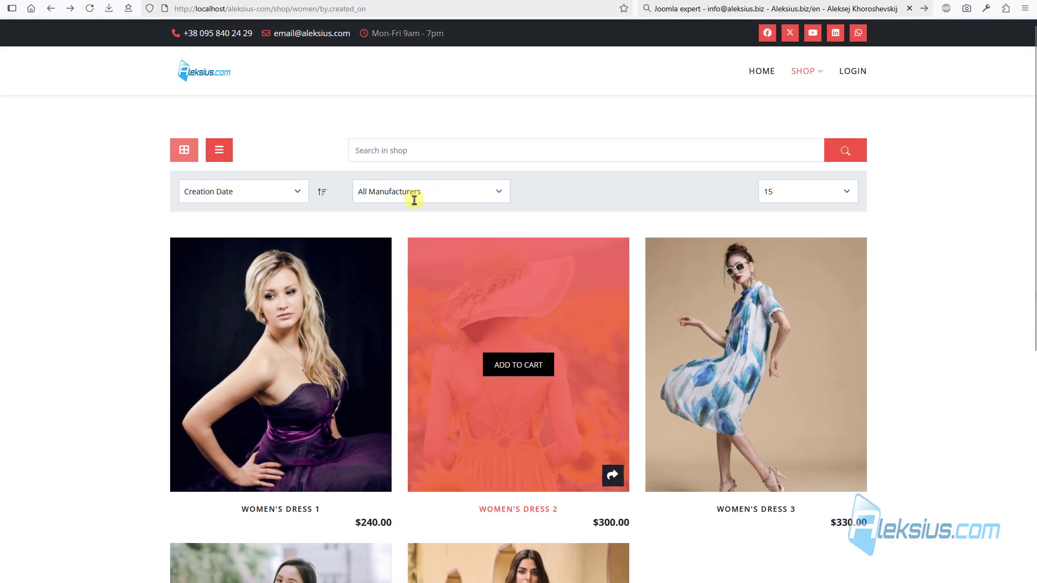
pyautogui.click(70, 8)
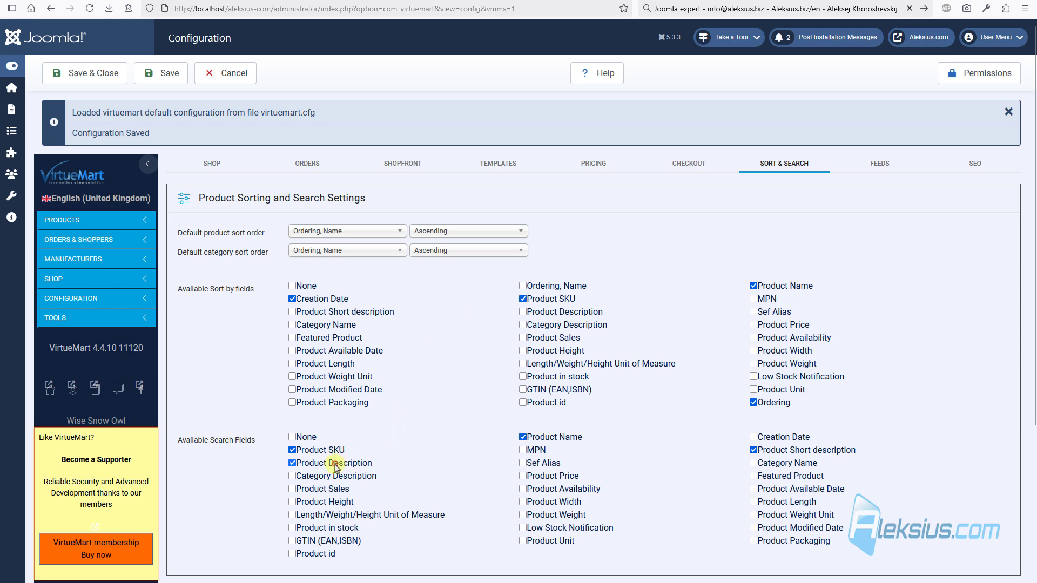
pyautogui.click(165, 73)
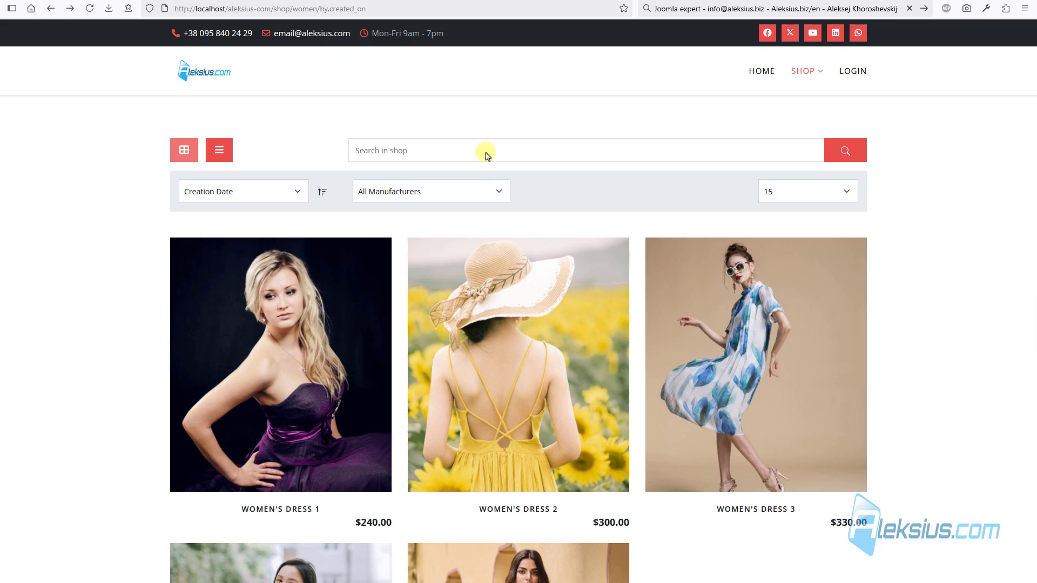
pyautogui.click(454, 150)
pyautogui.hotkey('ctrl', 'v')
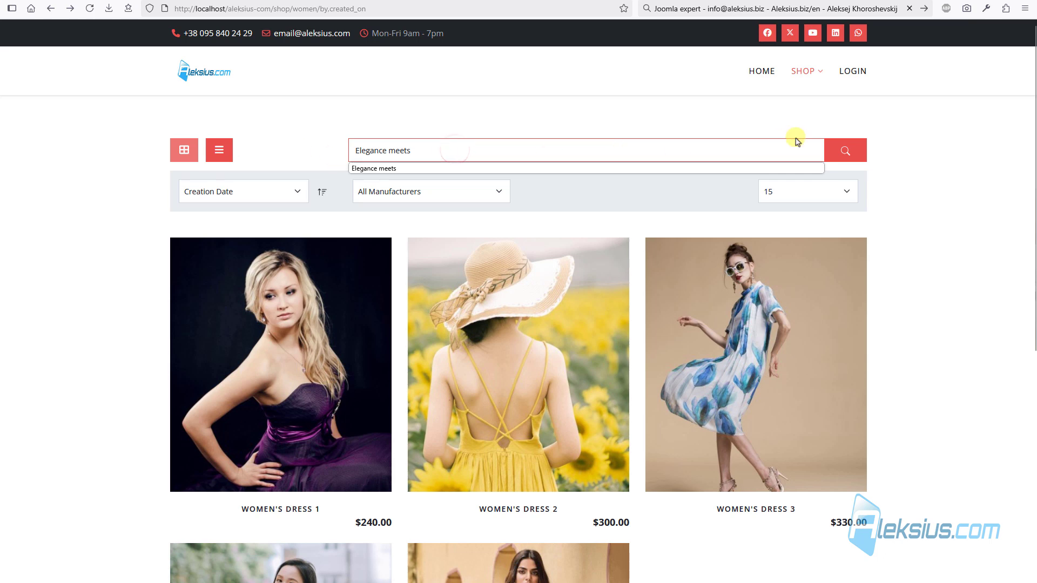
# - Rerun the 'Elegance meets' search and scroll through the five matching women's dresses
pyautogui.click(866, 150)
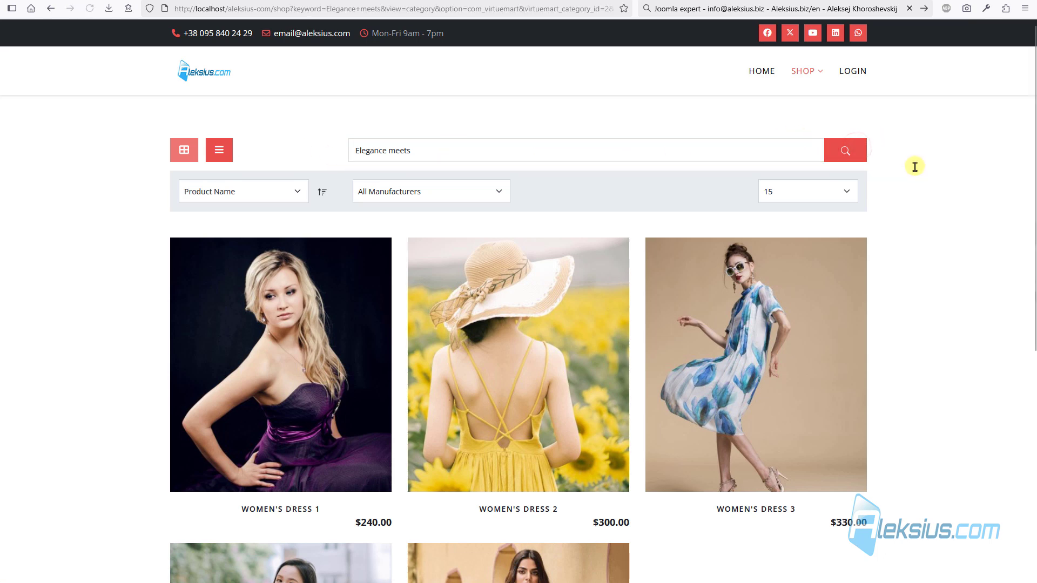
pyautogui.scroll(-4, 243, 343)
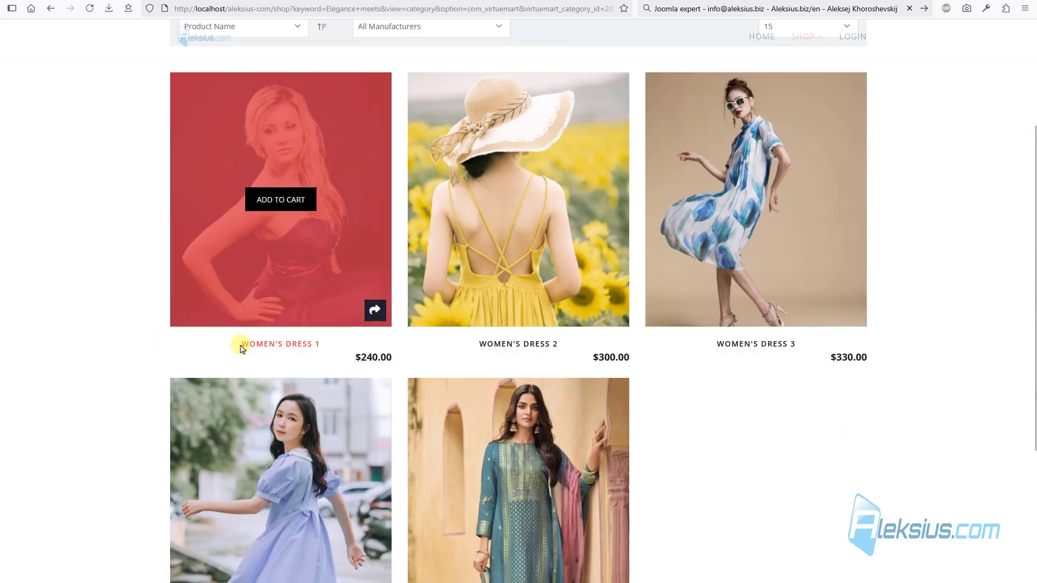
pyautogui.scroll(5, 562, 405)
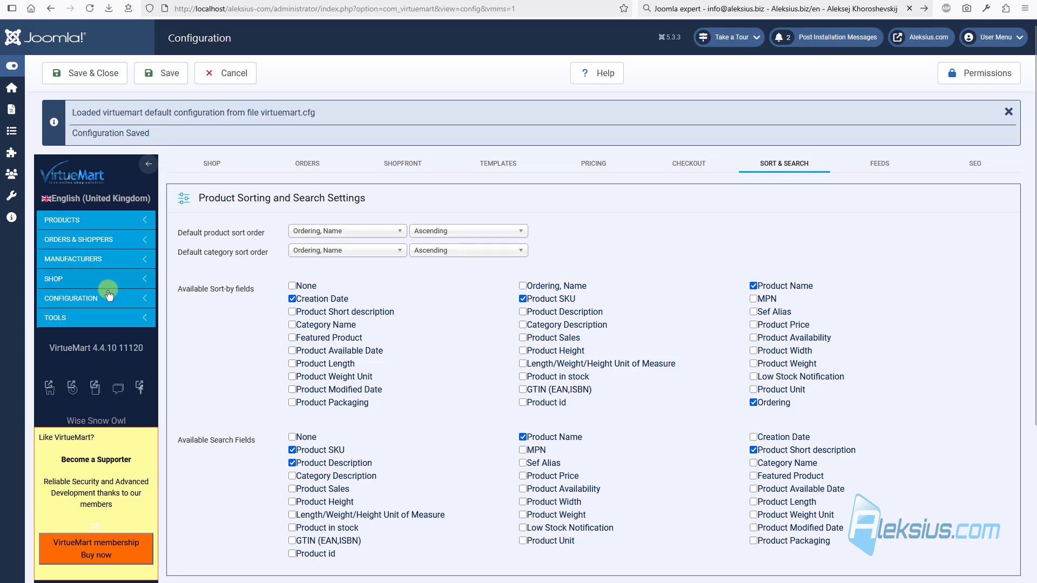
# - Open Women's dress 1 for editing from page 2 of the products list
pyautogui.click(85, 221)
pyautogui.click(81, 266)
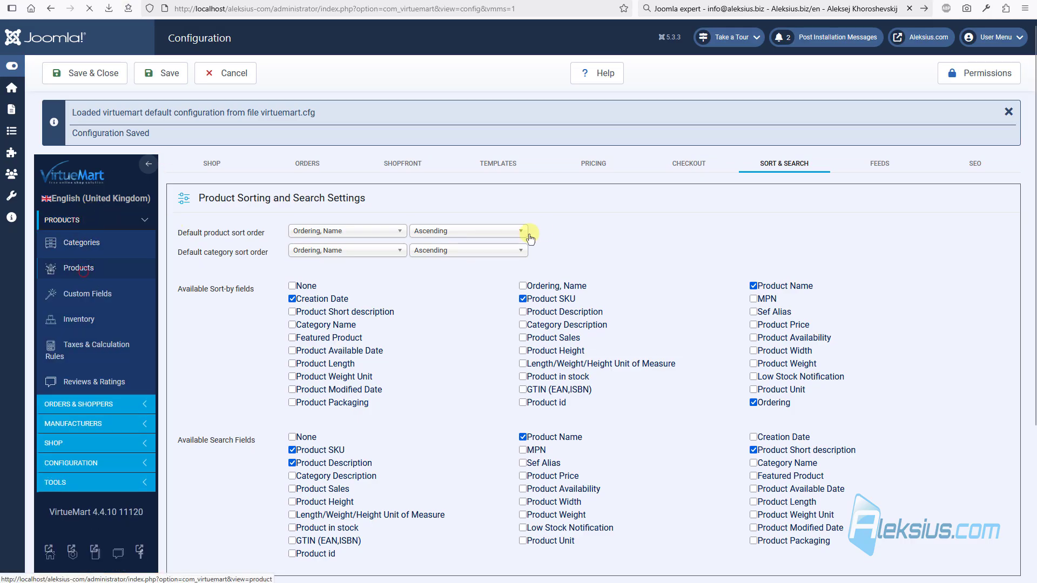
pyautogui.scroll(-5, 543, 230)
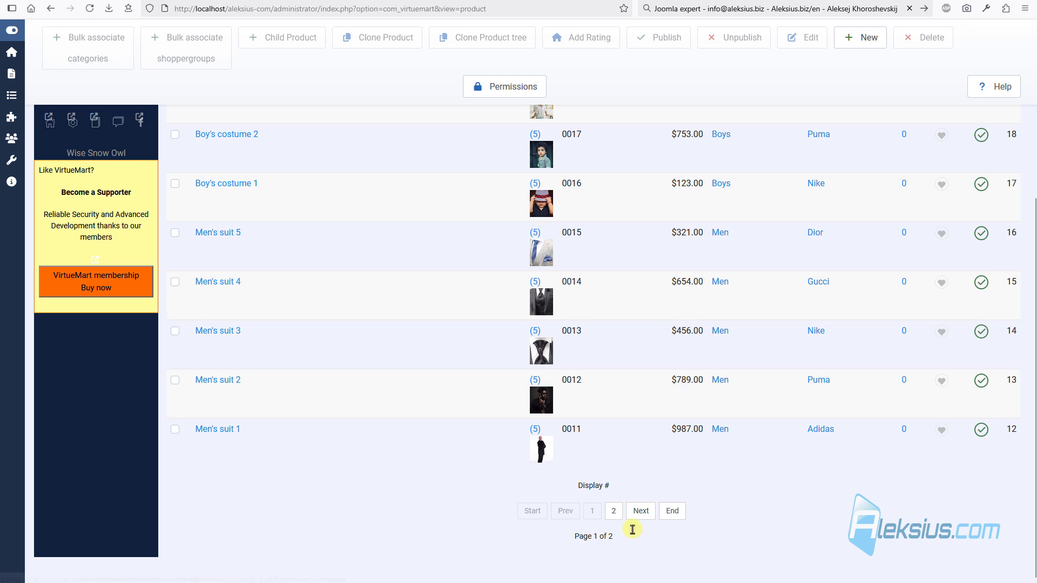
pyautogui.click(611, 512)
pyautogui.scroll(-5, 493, 326)
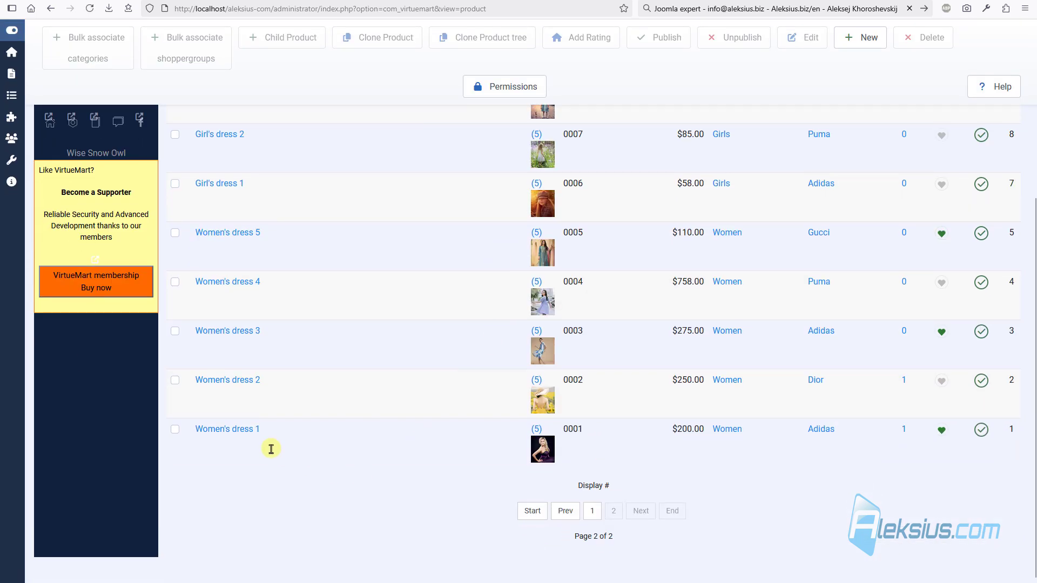
pyautogui.click(232, 433)
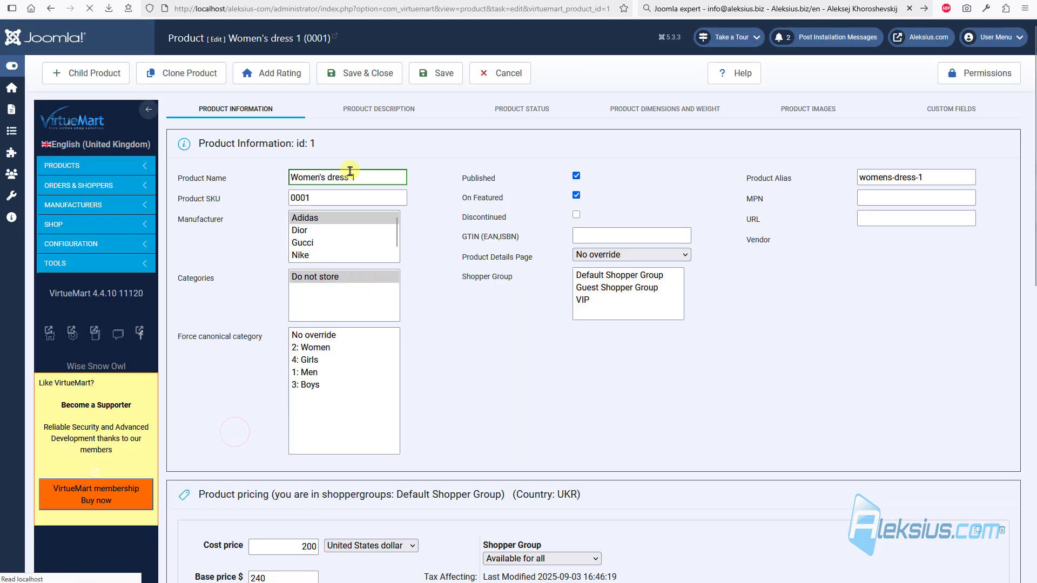
# - Append a 'Test123Test' paragraph to the product description and save and close
pyautogui.click(381, 109)
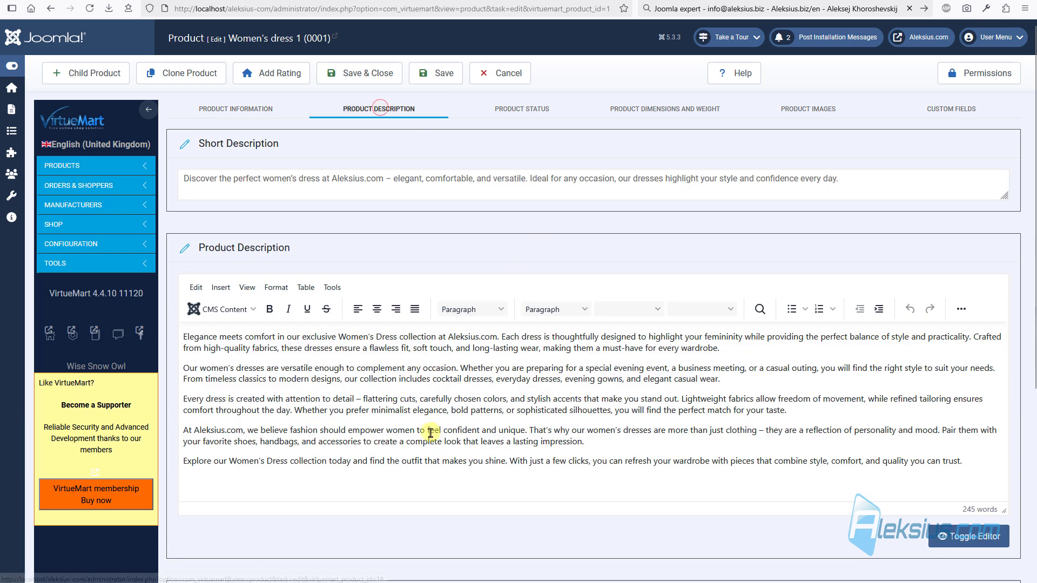
pyautogui.click(977, 461)
pyautogui.write('T')
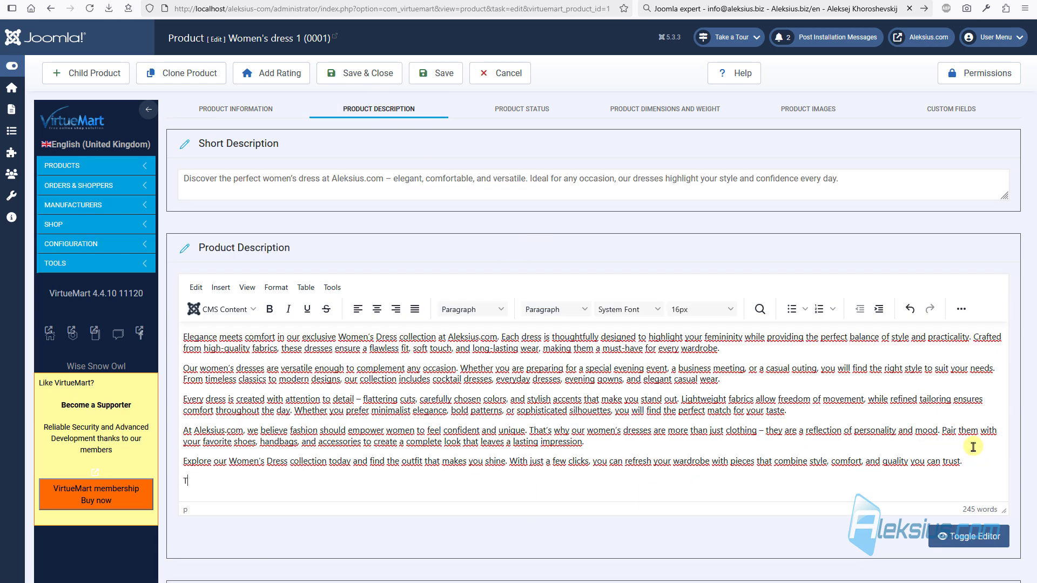
pyautogui.write('est123Test')
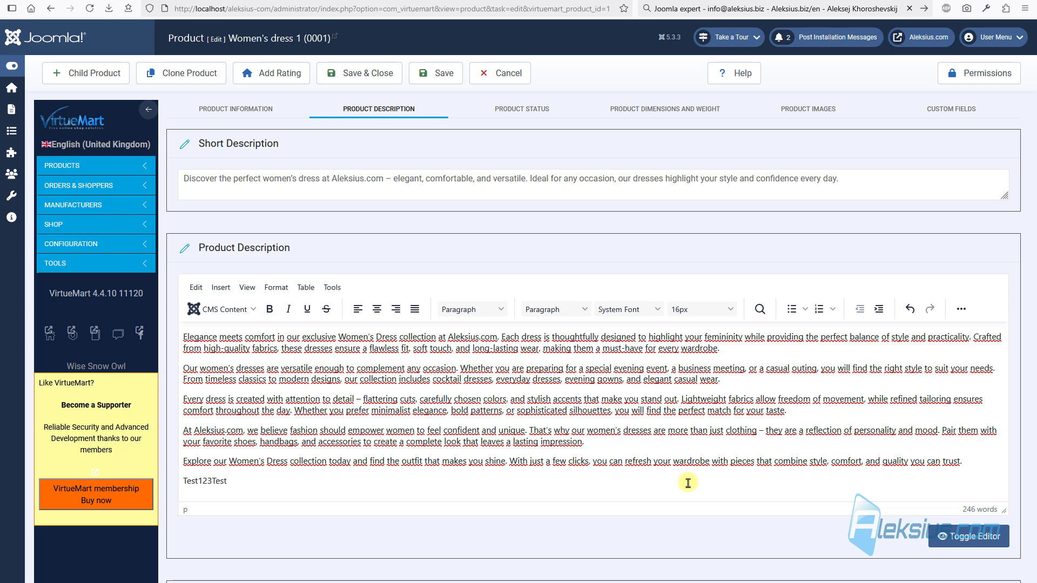
pyautogui.doubleClick(262, 484)
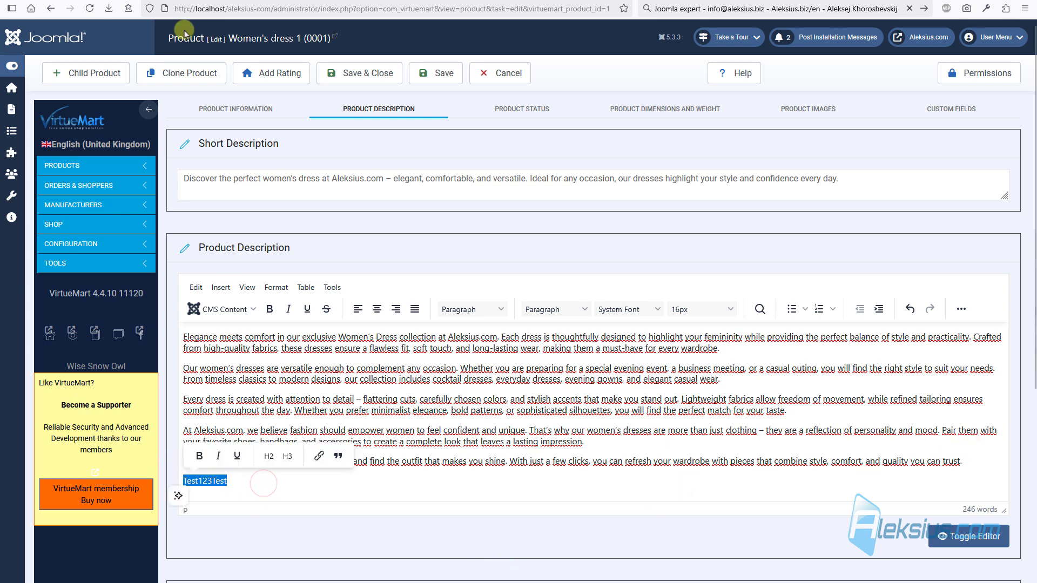
pyautogui.click(362, 82)
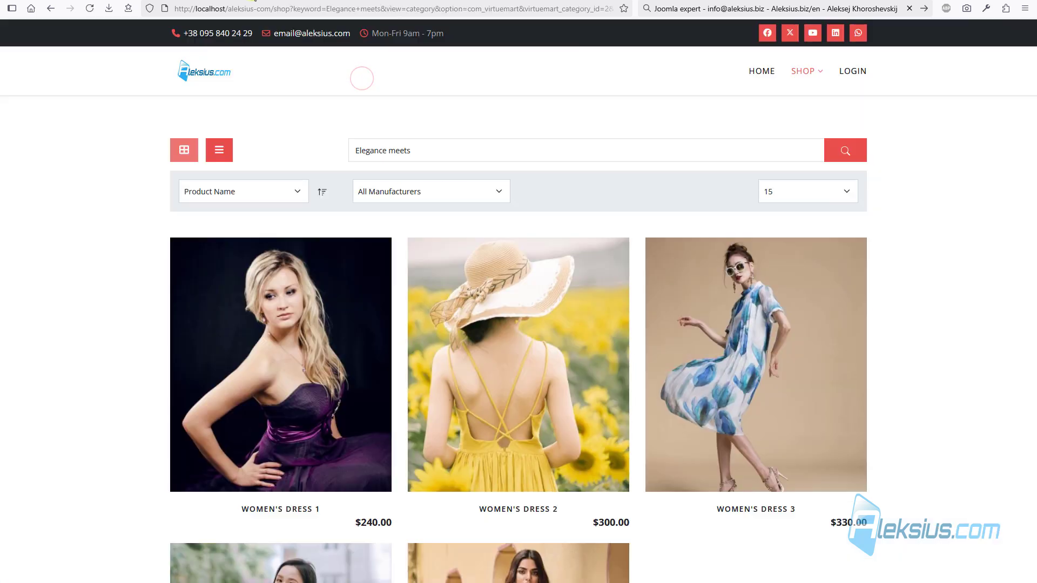
# - Check that Women's Dress 1's storefront description ends with Test123Test, and copy that text
pyautogui.click(287, 507)
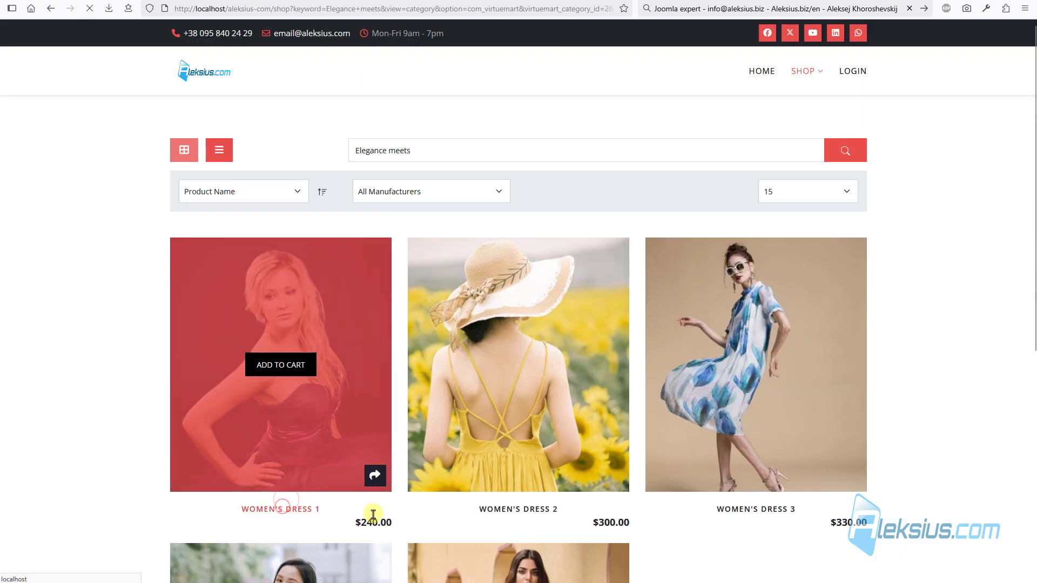
pyautogui.scroll(-2, 512, 366)
pyautogui.scroll(-7, 512, 366)
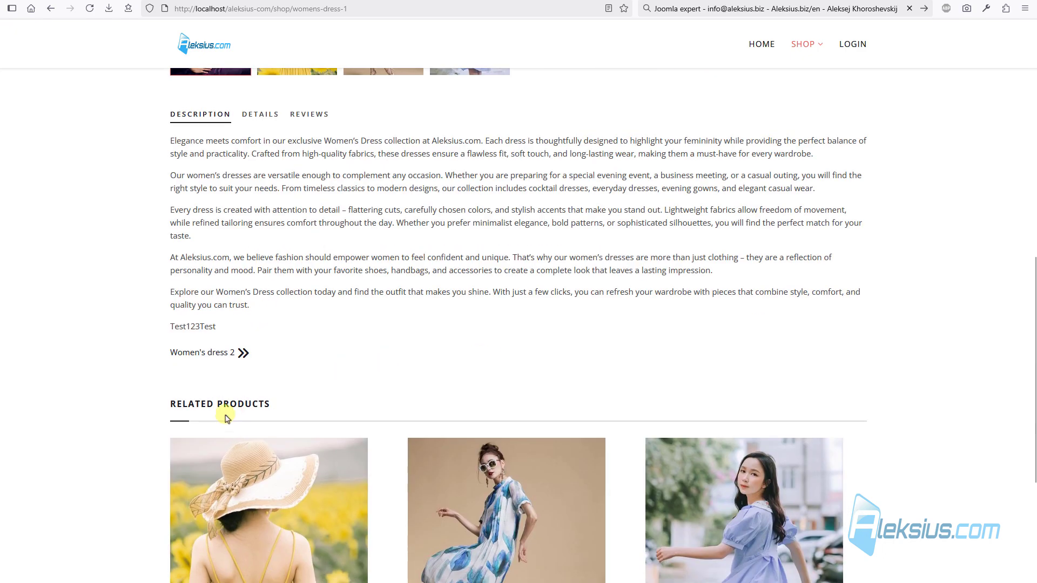
pyautogui.doubleClick(203, 327)
pyautogui.hotkey('ctrl', 'c')
pyautogui.scroll(9, 405, 336)
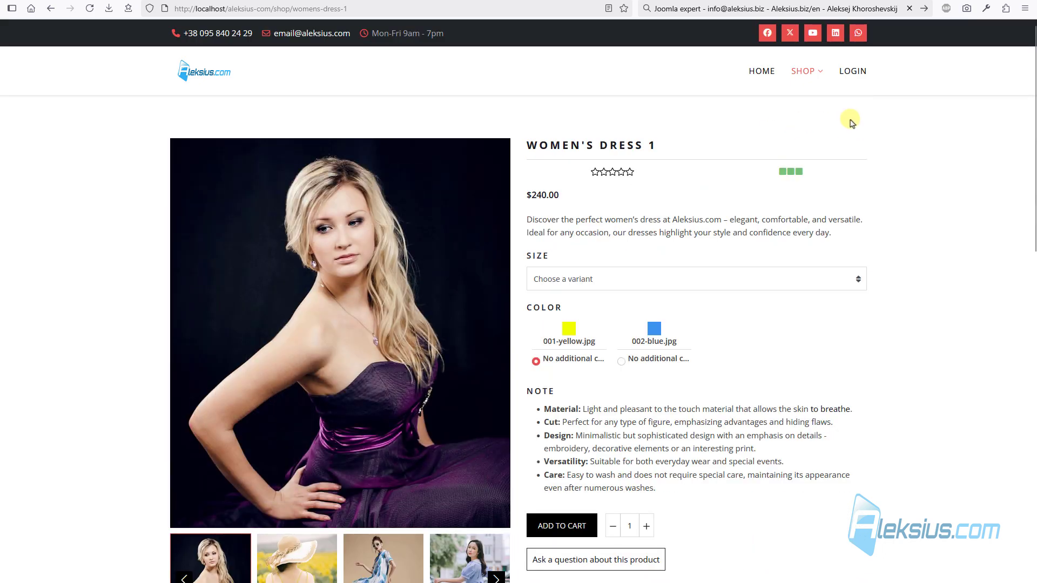
# - Search the Women category for 'Test123Test'
pyautogui.moveTo(803, 71)
pyautogui.click(807, 120)
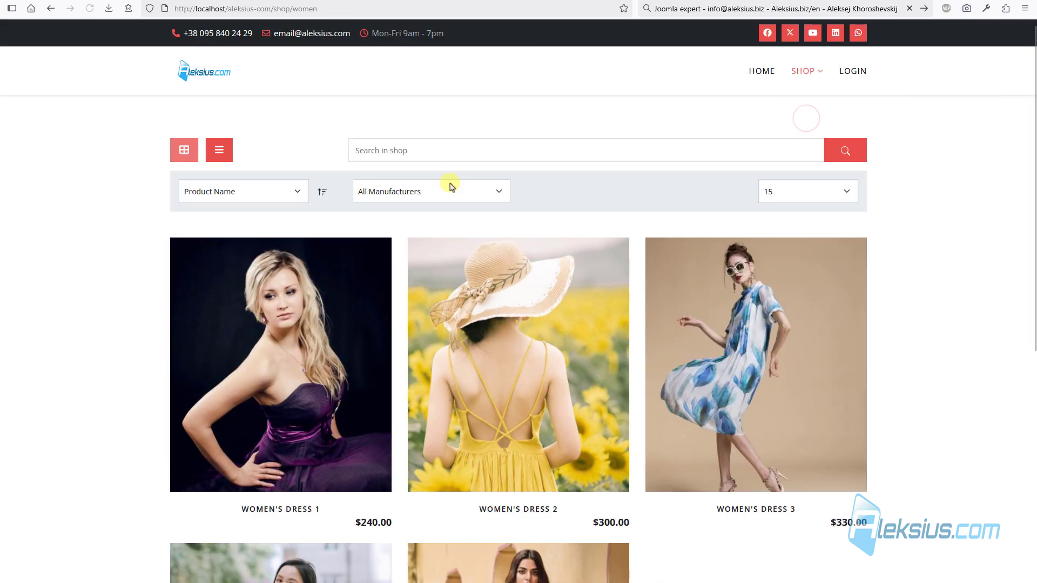
pyautogui.click(453, 150)
pyautogui.hotkey('ctrl', 'v')
pyautogui.click(859, 152)
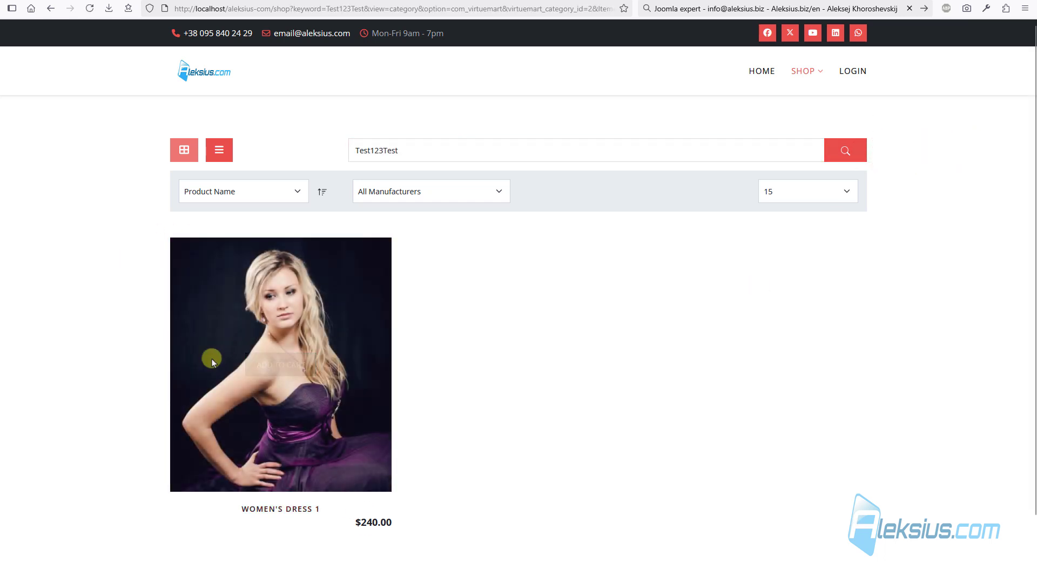
# - Open Women's Dress 1 from the search results and confirm its Test123Test description line
pyautogui.moveTo(332, 366)
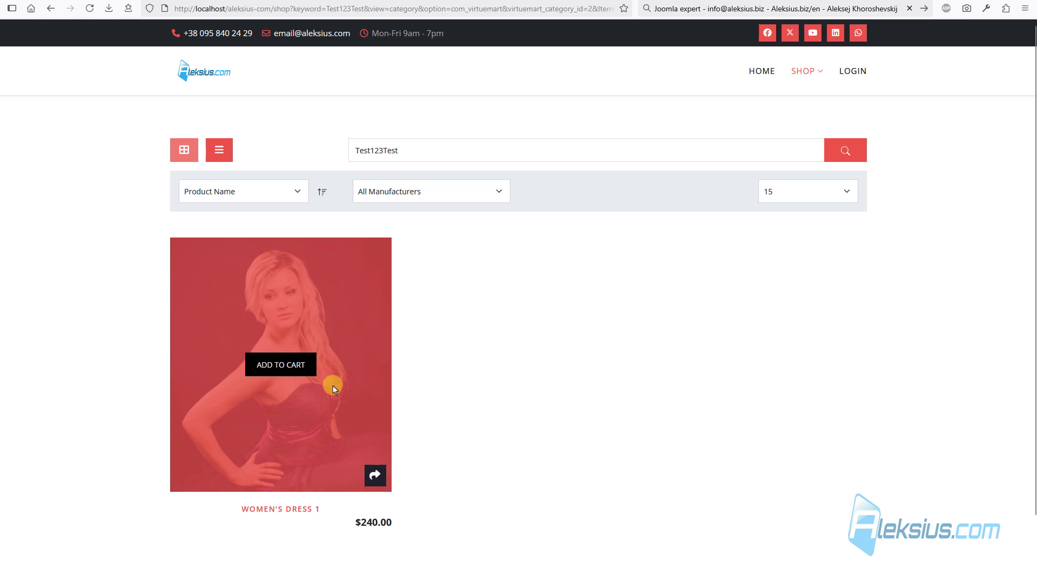
pyautogui.click(285, 511)
pyautogui.scroll(-8, 398, 389)
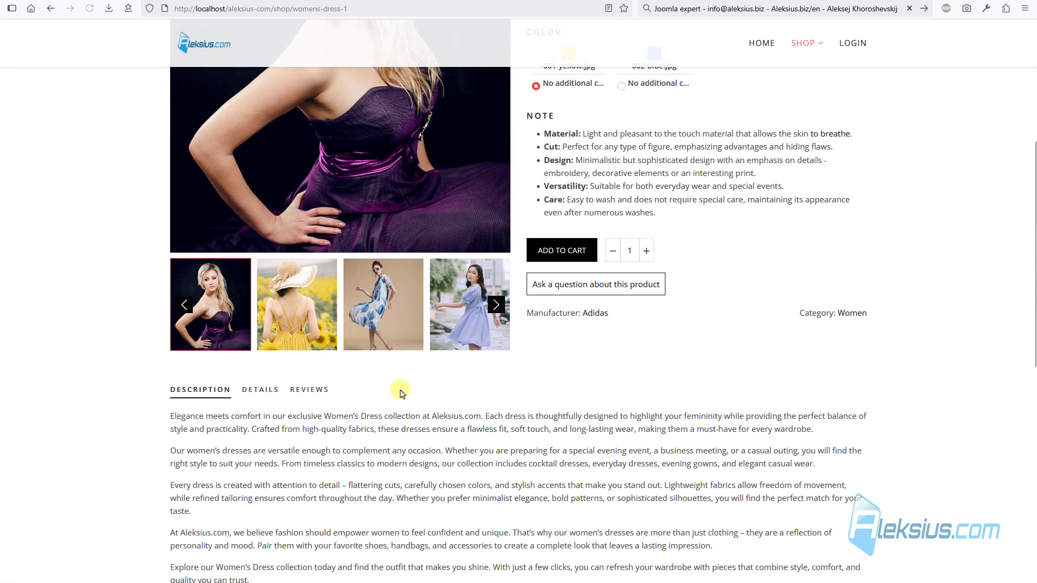
pyautogui.doubleClick(204, 437)
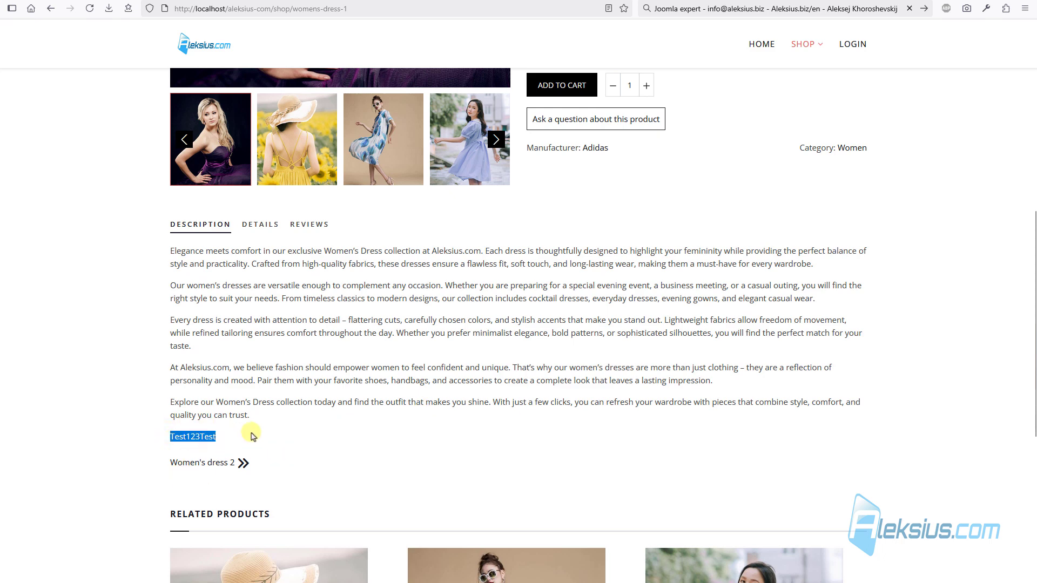
pyautogui.scroll(5, 257, 440)
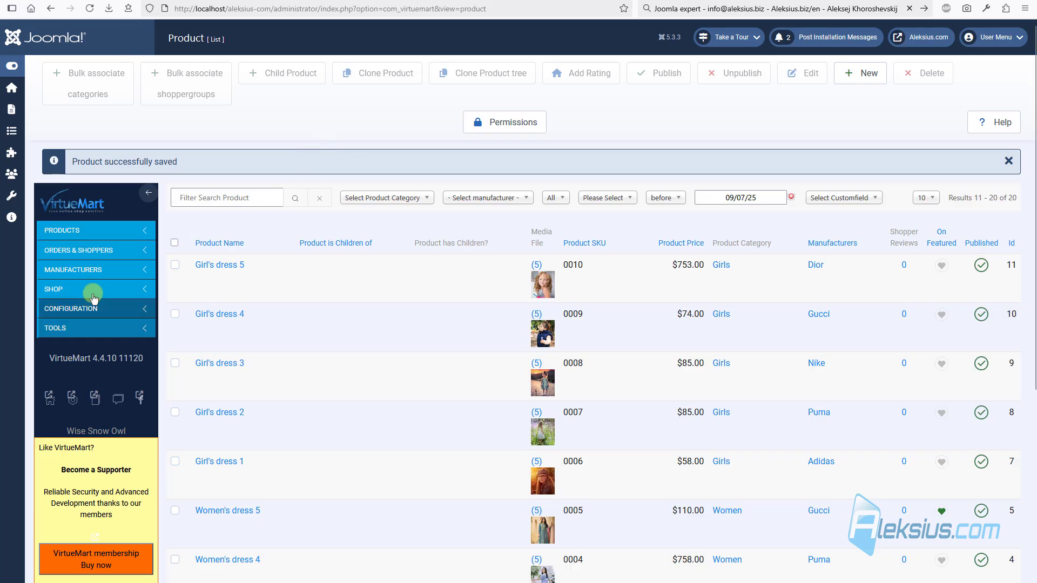
# - Save the VirtueMart configuration without Product Description as a search field, then view the Feeds settings
pyautogui.click(94, 303)
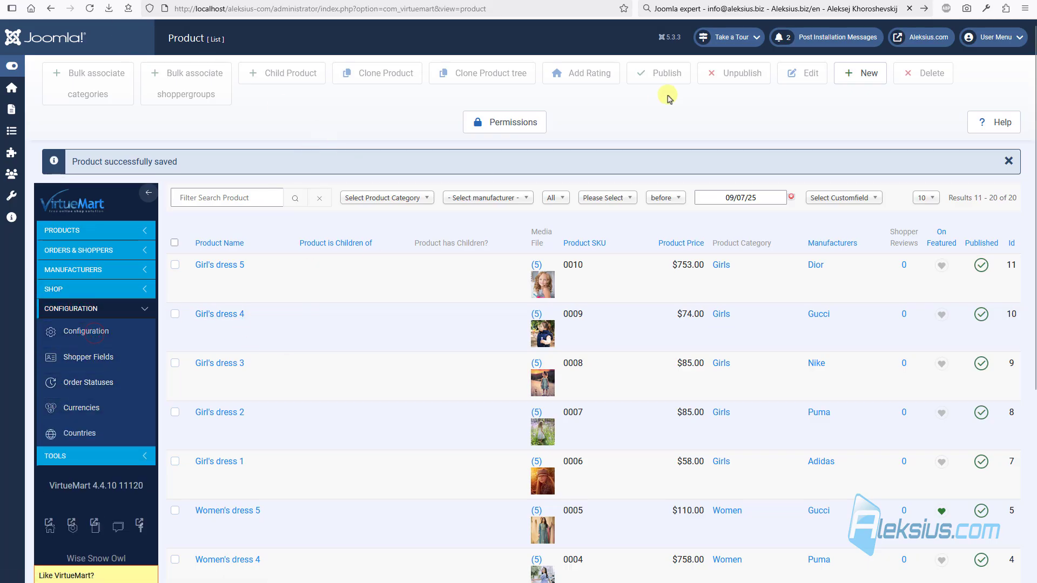
pyautogui.click(94, 330)
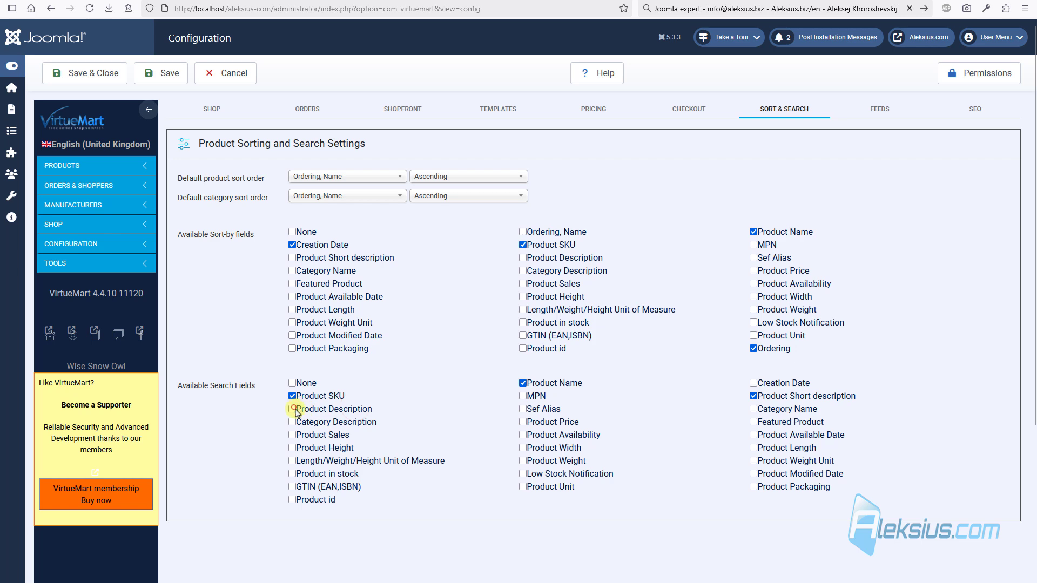
pyautogui.click(176, 76)
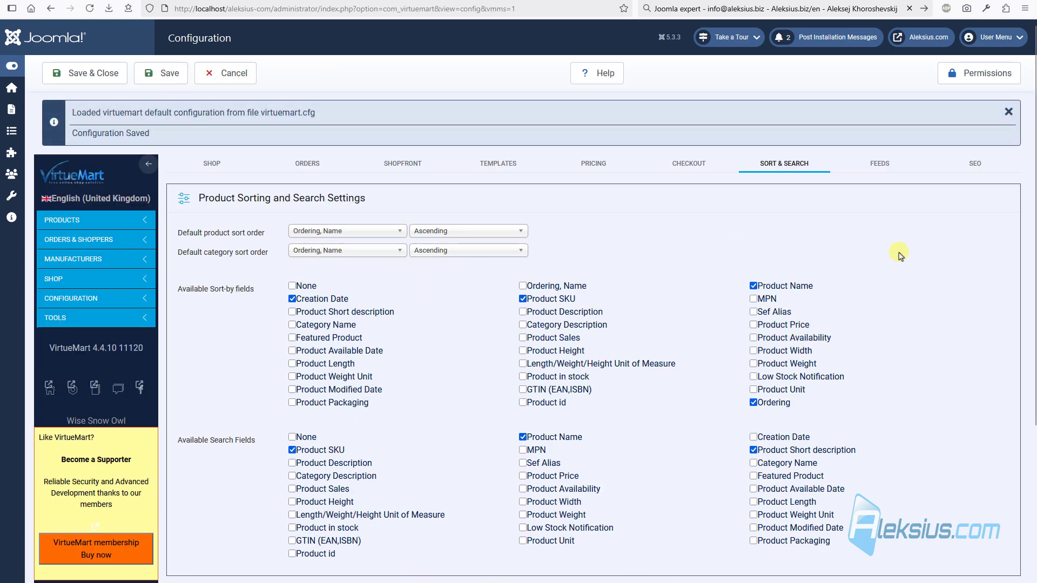
pyautogui.click(886, 163)
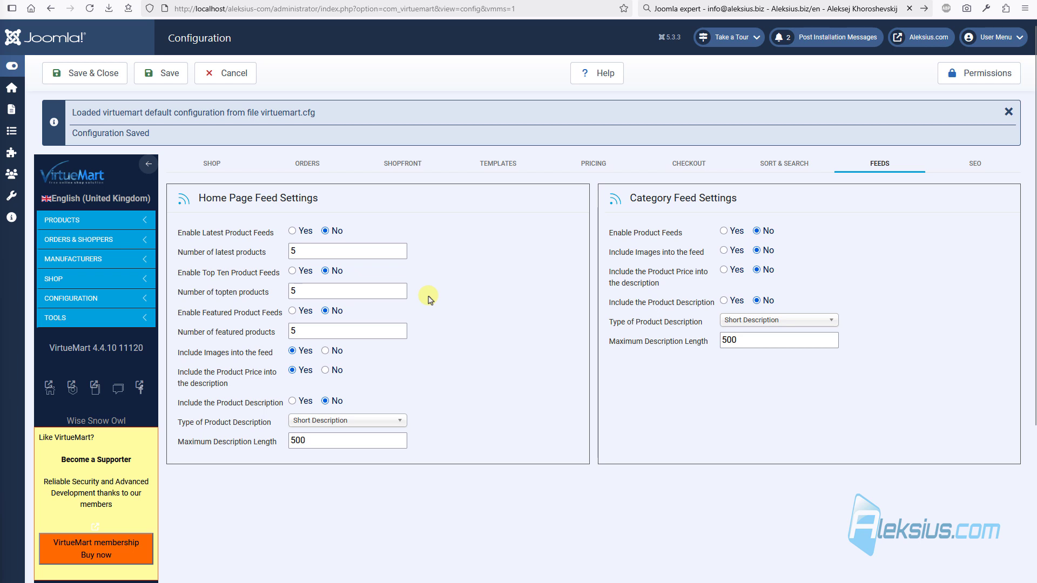
# - View the SEO settings, including the -detail URL suffix
pyautogui.moveTo(610, 276)
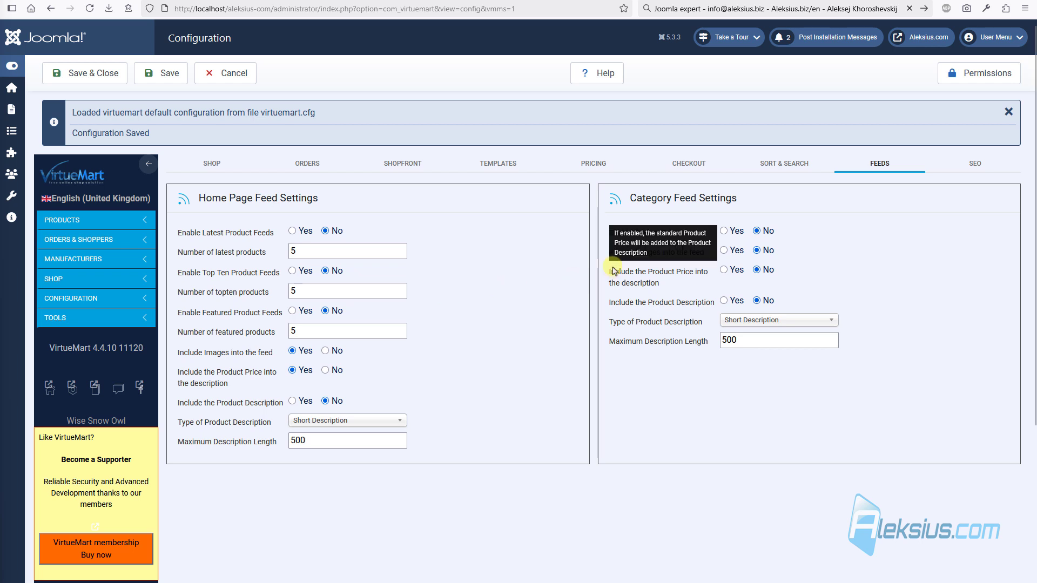
pyautogui.click(979, 169)
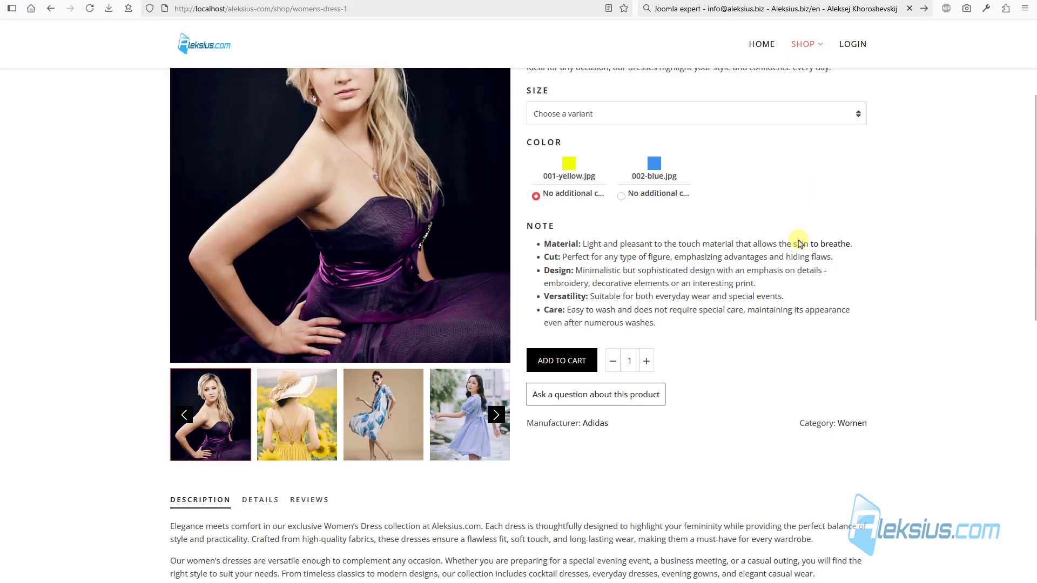
# - Open Women's Dress 1 from the Women category at address shop/women/womens-dress-1
pyautogui.scroll(3, 798, 239)
pyautogui.moveTo(808, 73)
pyautogui.click(803, 116)
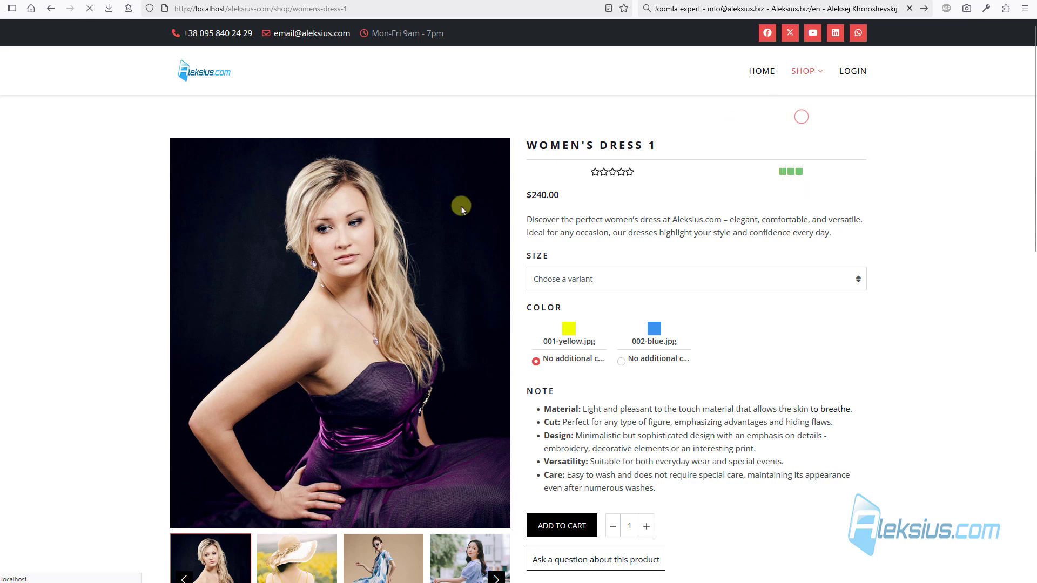
pyautogui.scroll(-4, 291, 264)
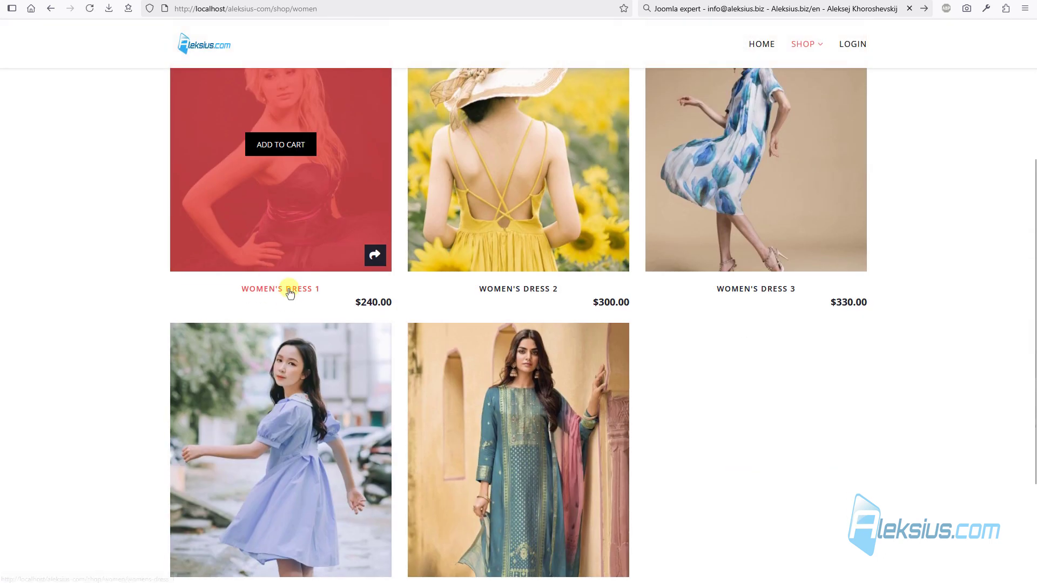
pyautogui.click(323, 268)
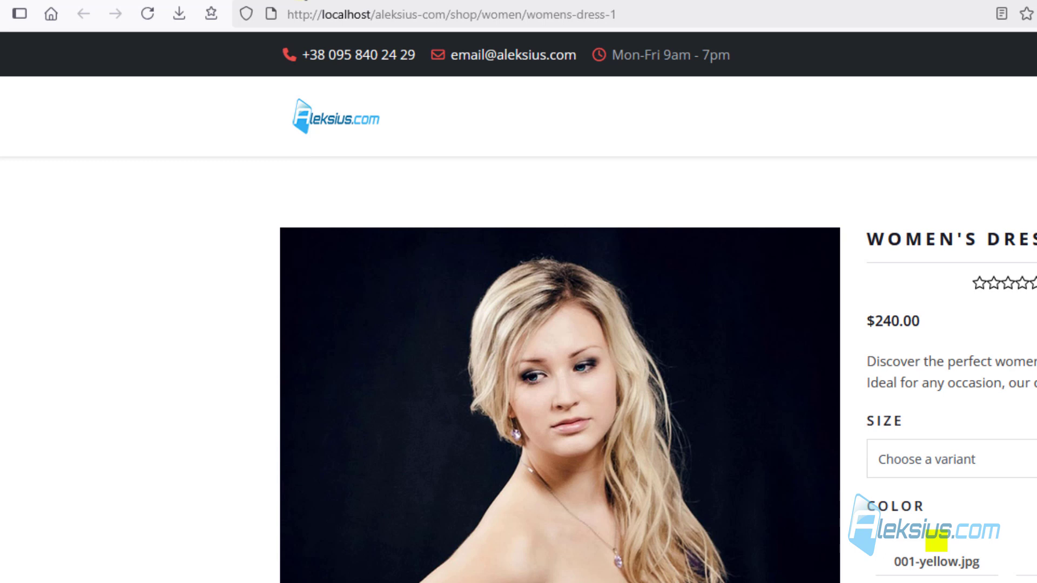
# - Set Use Product and Category IDs to Yes and save, then return to the storefront Women page
pyautogui.click(294, 0)
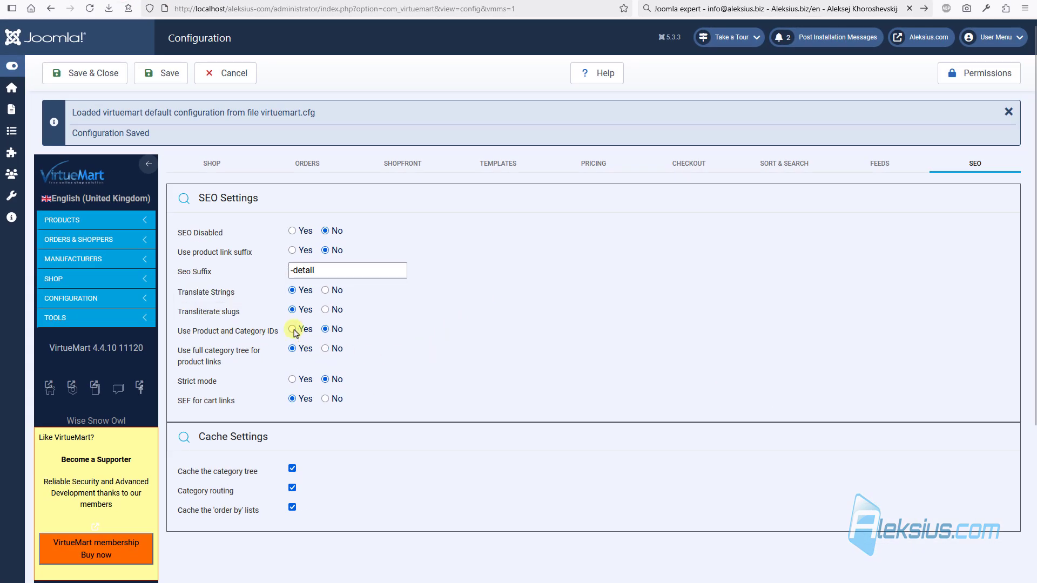
pyautogui.click(164, 73)
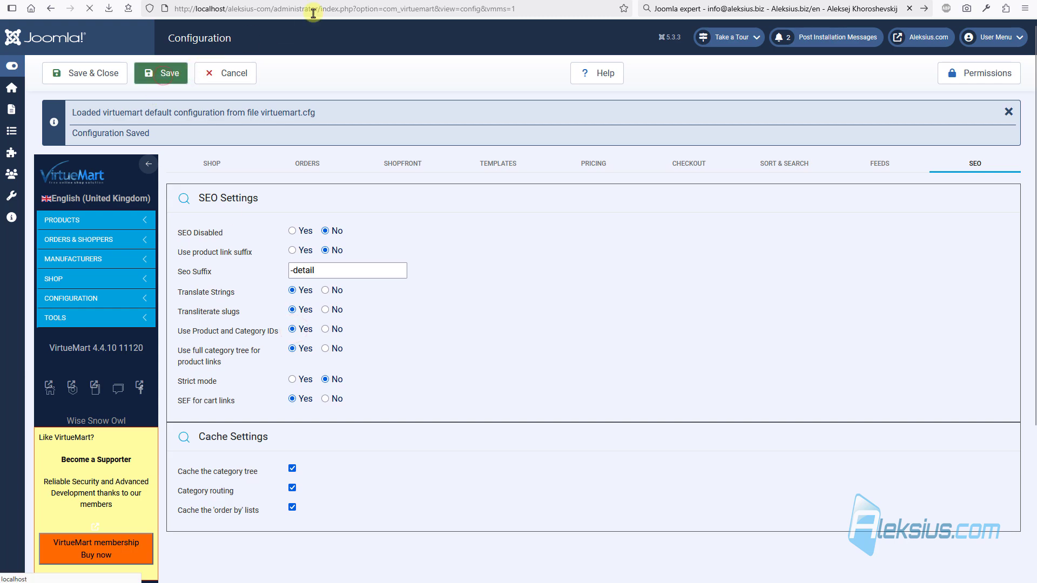
pyautogui.click(373, 0)
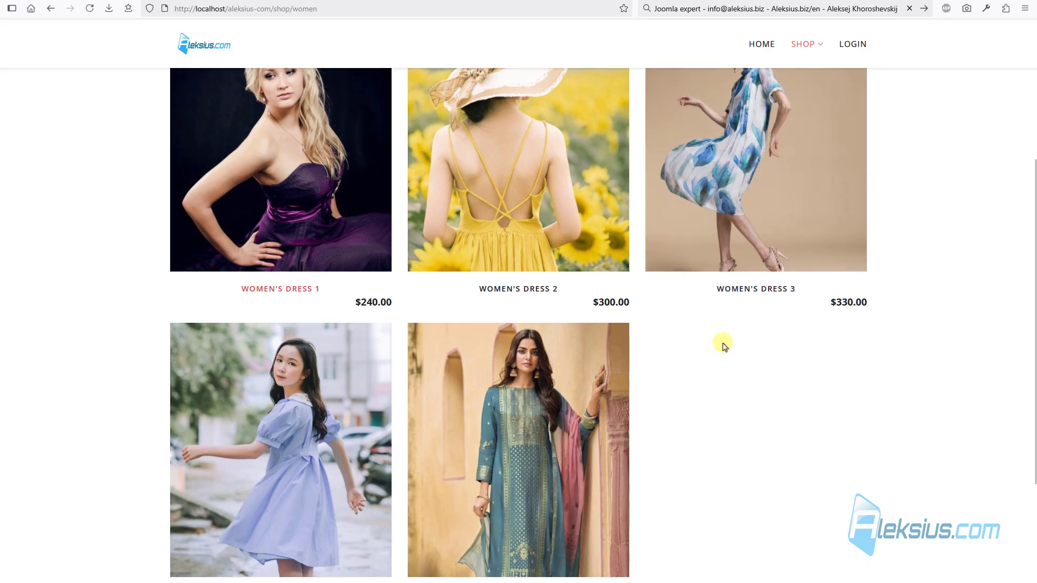
# - Reload the Women listing and open Women's Dress 1 at its new address shop/women/1/womens-dress-1
pyautogui.press('F5')
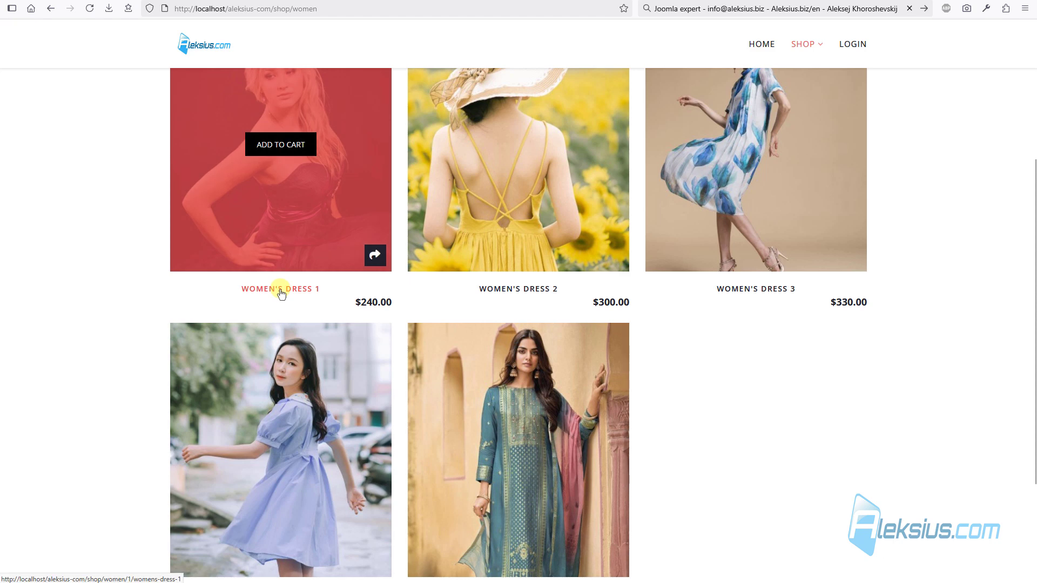
pyautogui.click(281, 290)
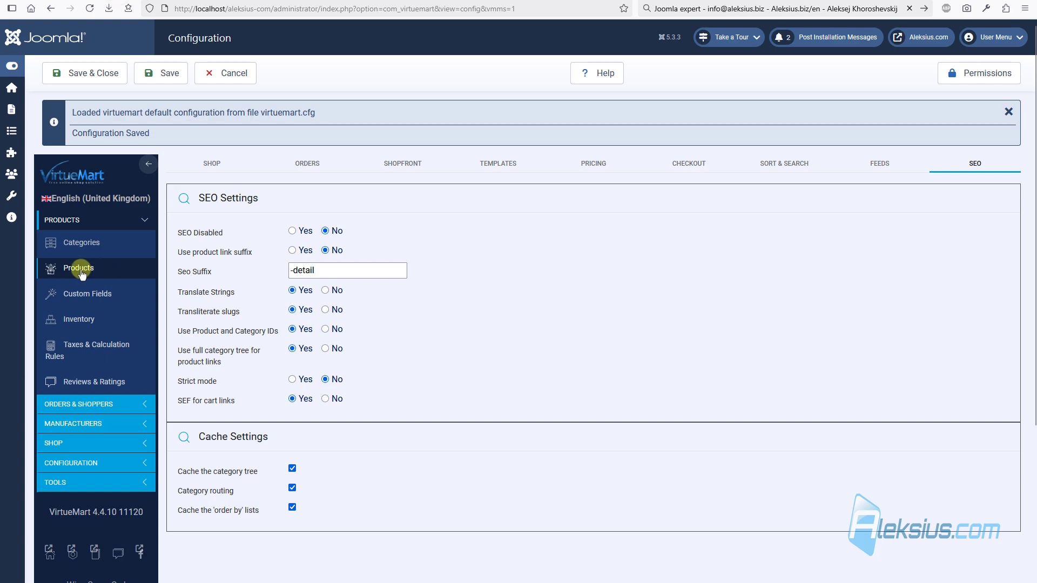
# - Confirm Women's dress 1 has ID 1 in the VirtueMart product list, then return to its storefront page
pyautogui.rightClick(101, 274)
pyautogui.click(91, 270)
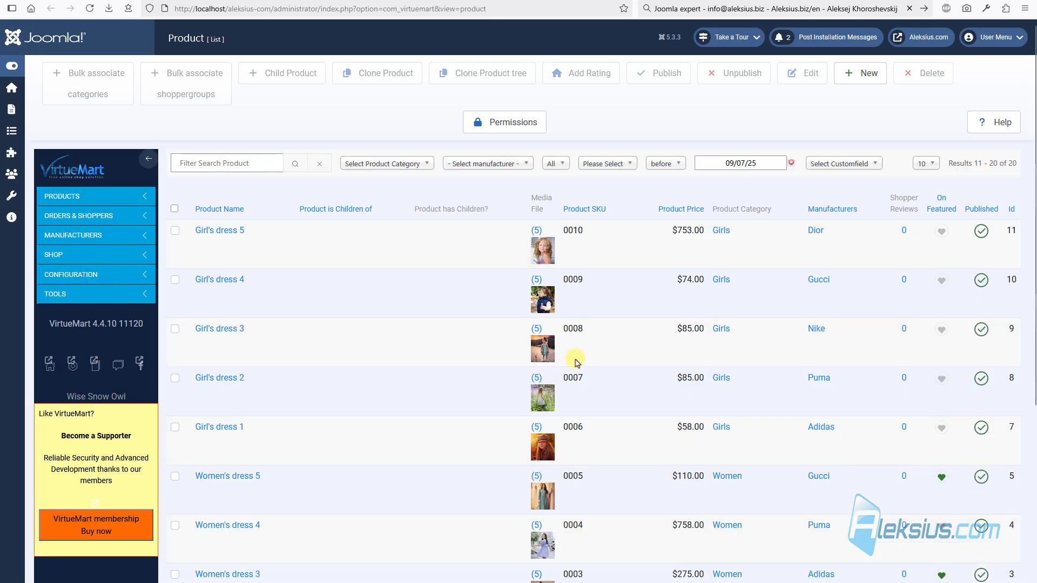
pyautogui.scroll(-5, 574, 359)
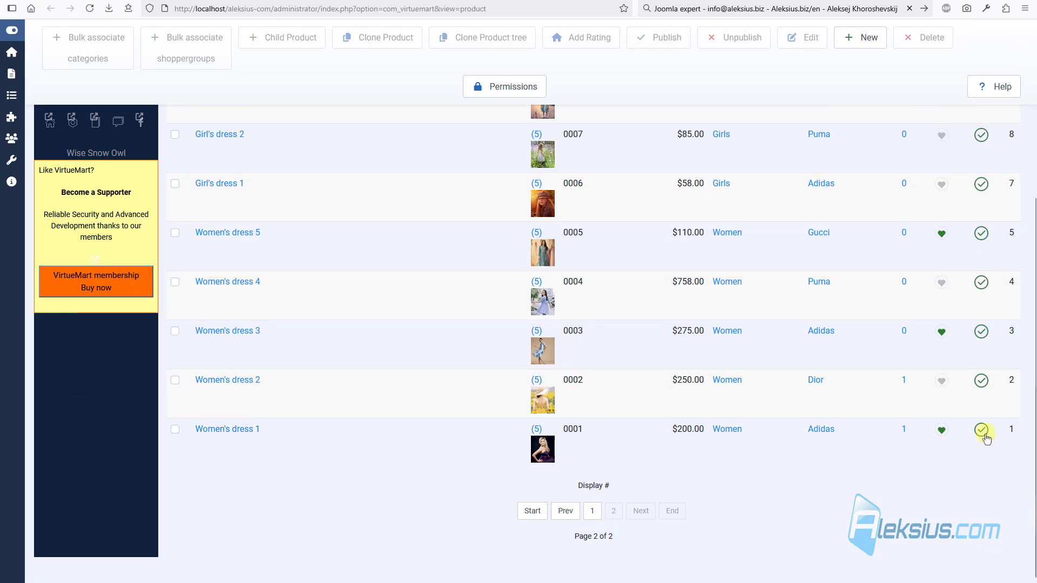
pyautogui.click(1010, 429)
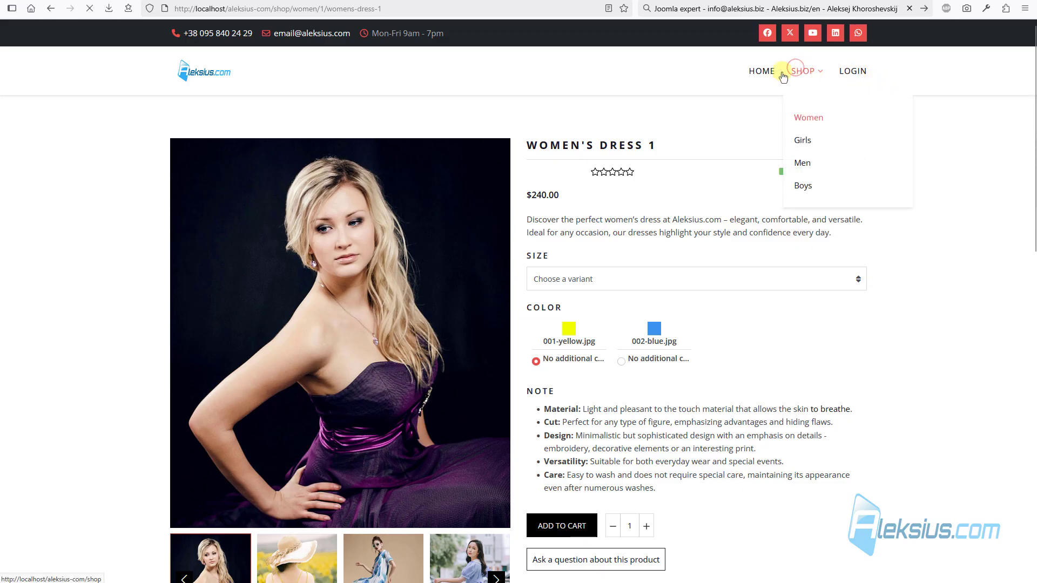
# - Browse SHOP > Women and open Women's Dress 2, whose address ends women/2/womens-dress-2
pyautogui.click(790, 71)
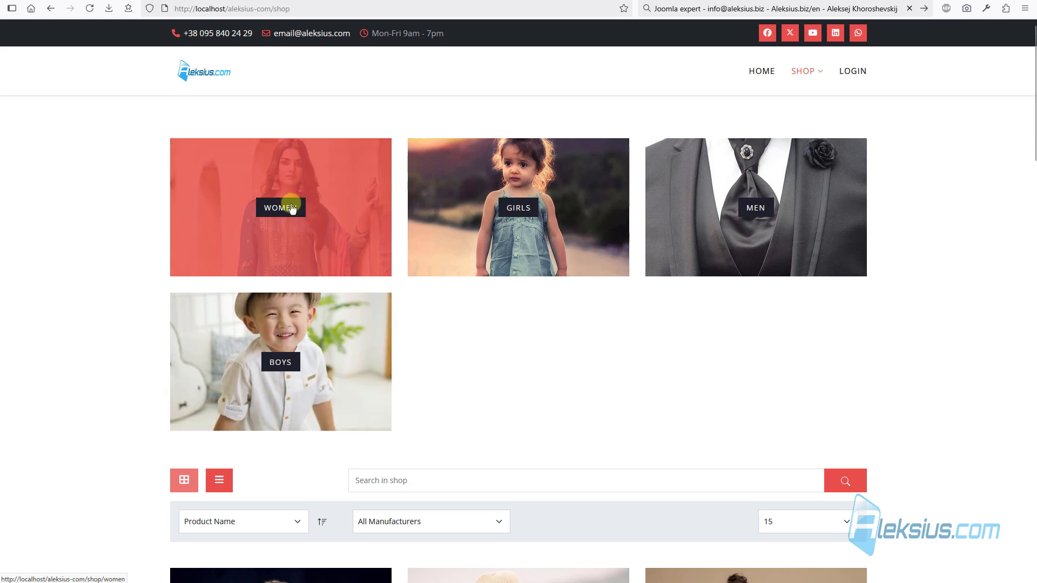
pyautogui.click(290, 209)
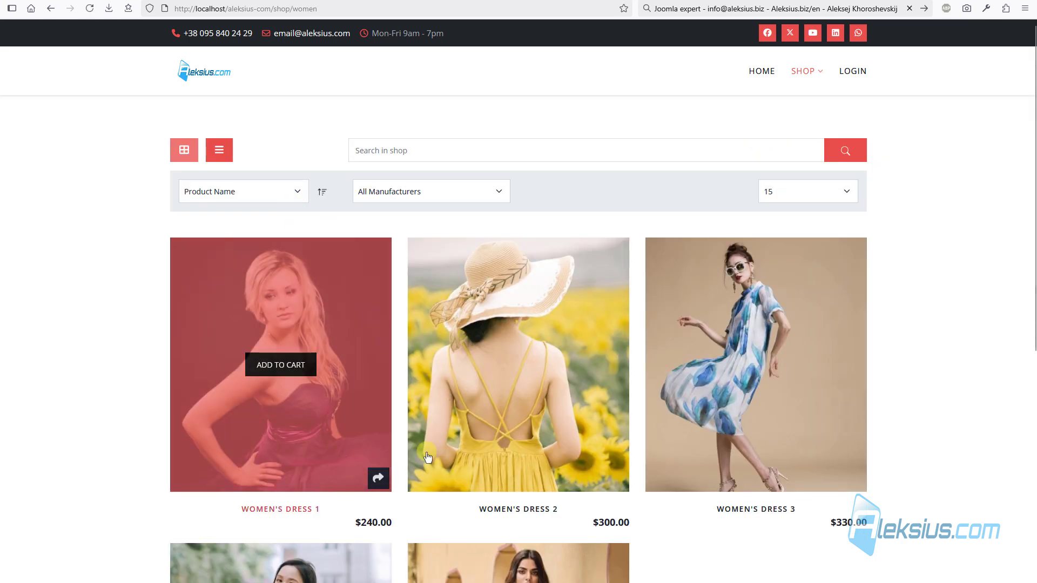
pyautogui.scroll(-1, 523, 475)
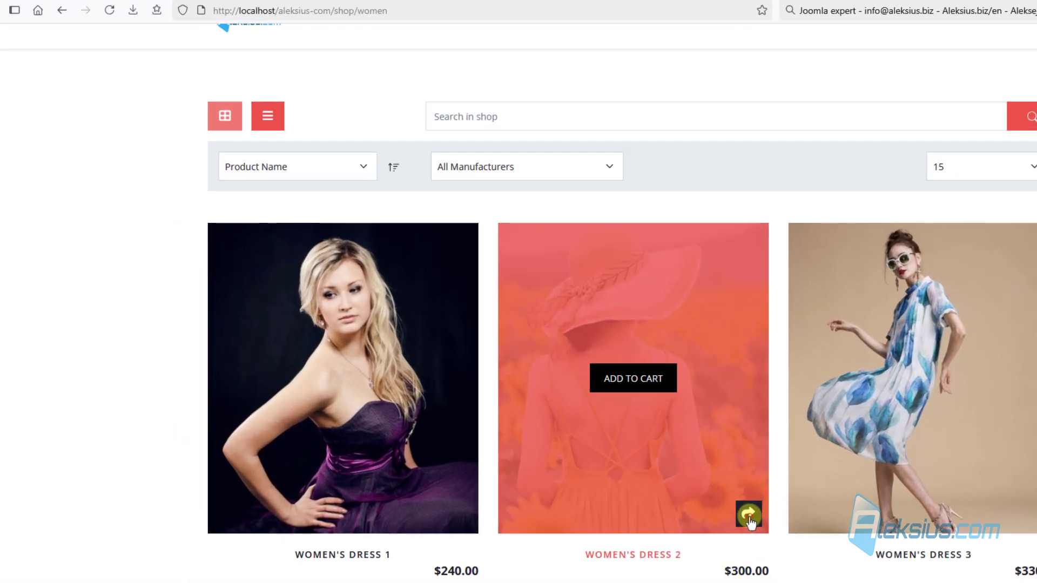
pyautogui.click(749, 518)
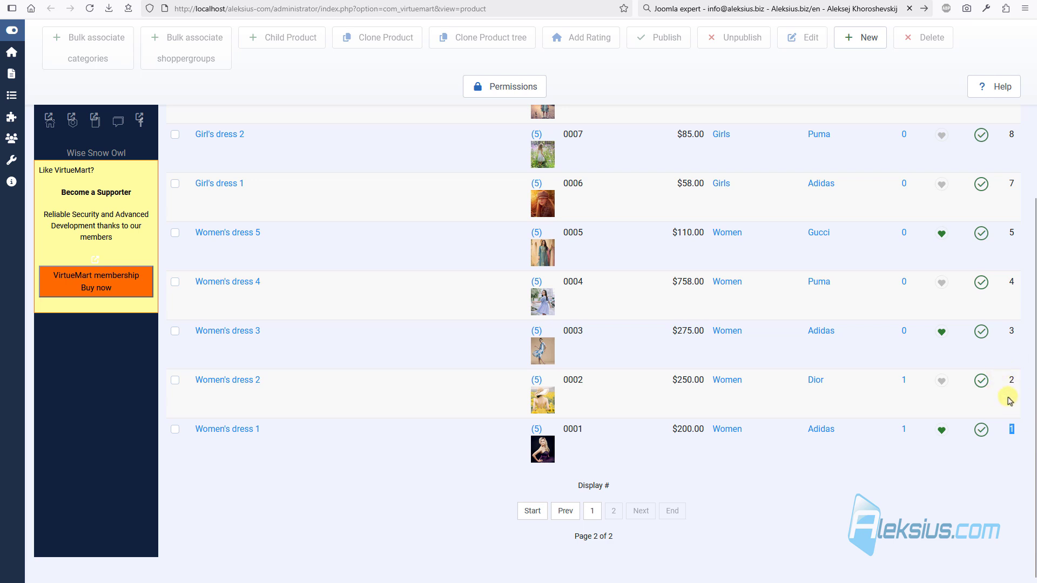
# - Set Use Product and Category IDs back to No in the SEO settings and save
pyautogui.scroll(3, 1007, 396)
pyautogui.scroll(-2, 1006, 479)
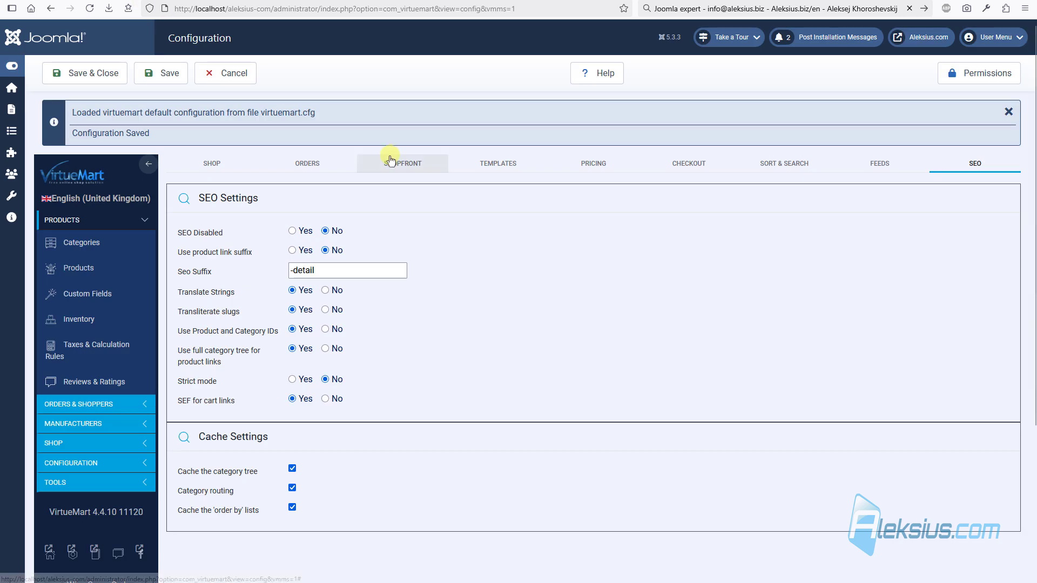
pyautogui.click(330, 329)
pyautogui.click(169, 73)
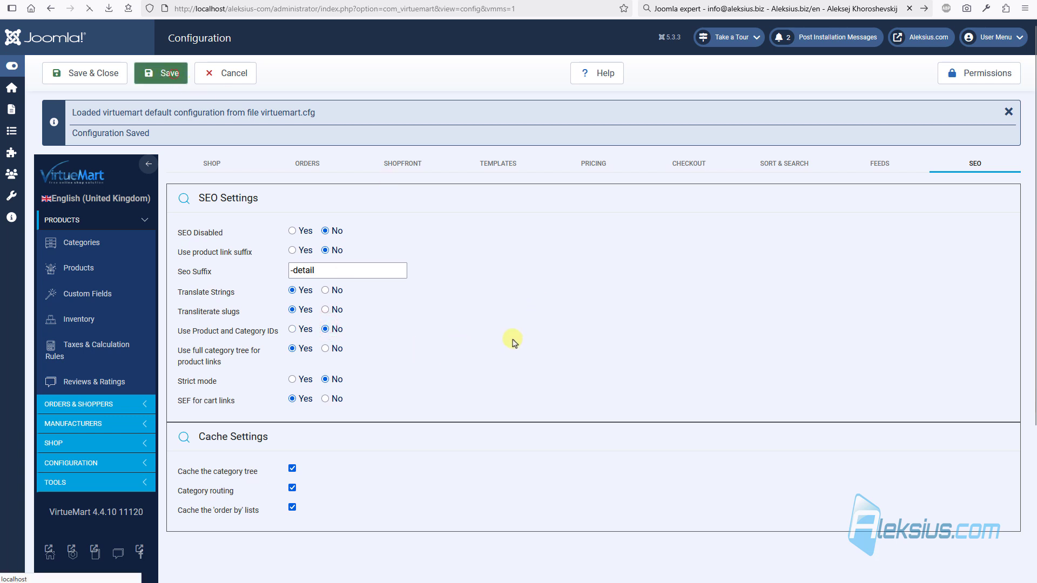